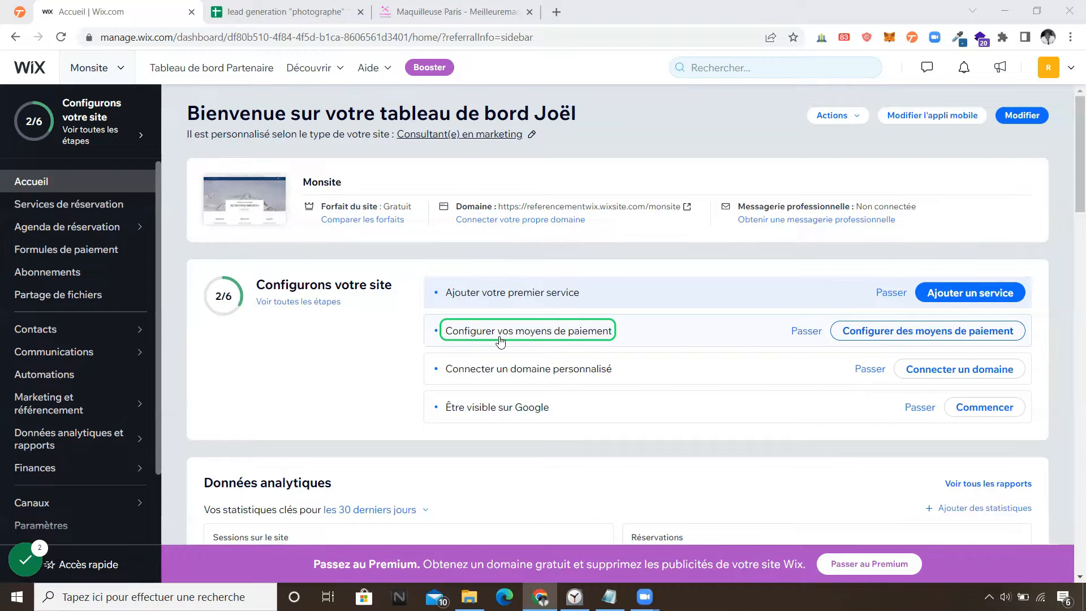
# Step: Switch to the MeilleureMaquilleuse site and review its city page for Angers
pyautogui.click(435, 11)
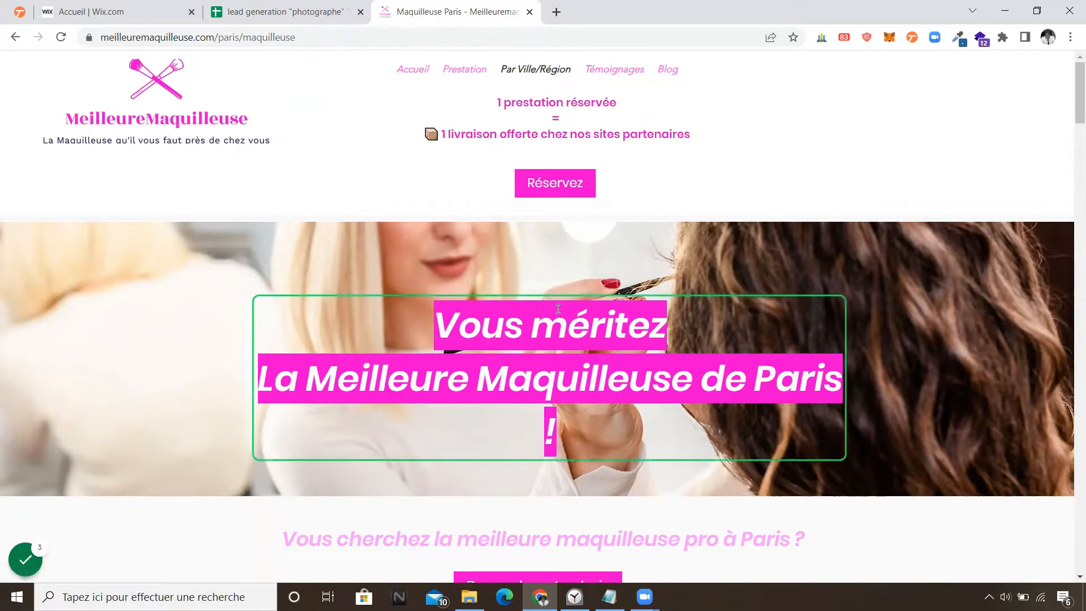
pyautogui.moveTo(551, 73)
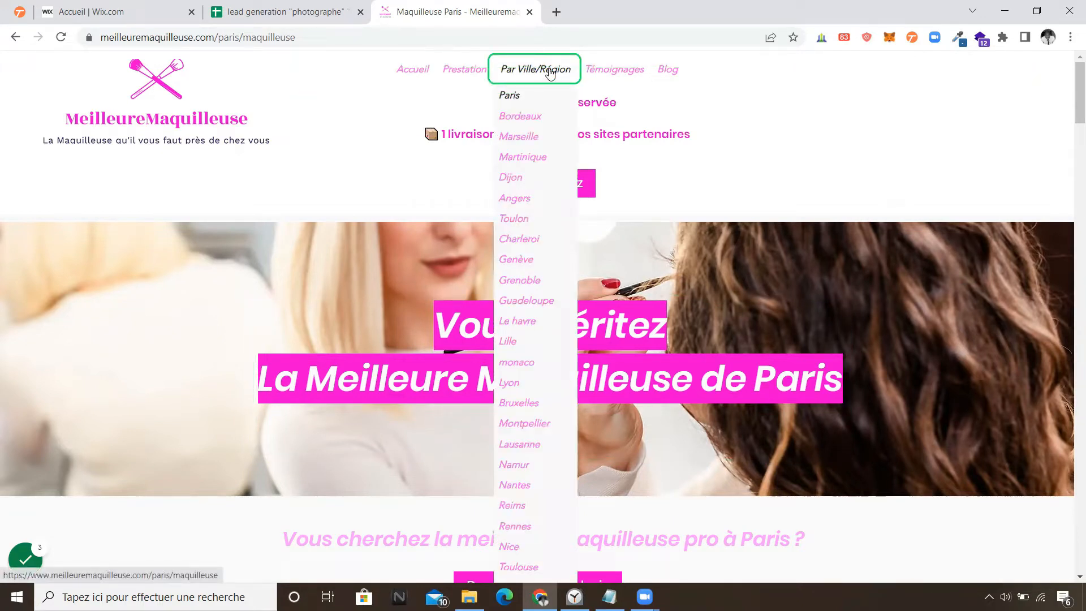
pyautogui.click(518, 121)
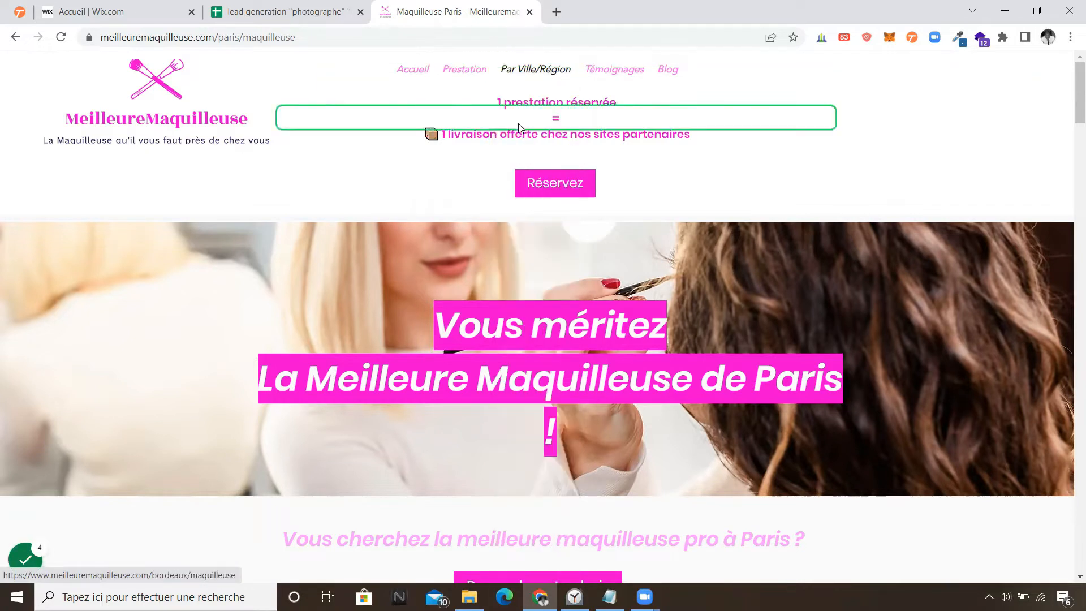
pyautogui.moveTo(534, 69)
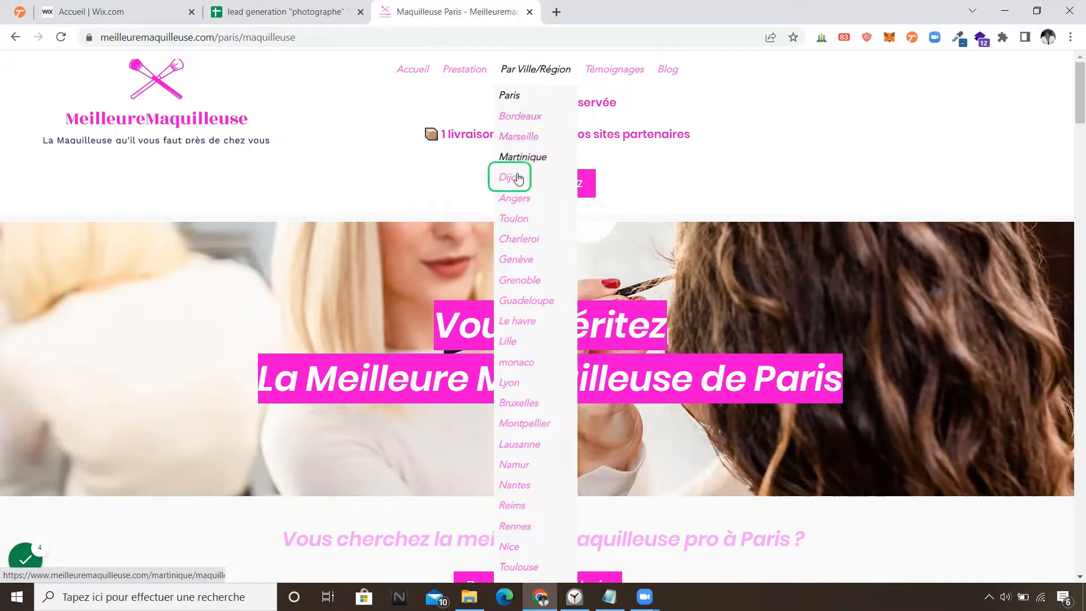
pyautogui.click(518, 202)
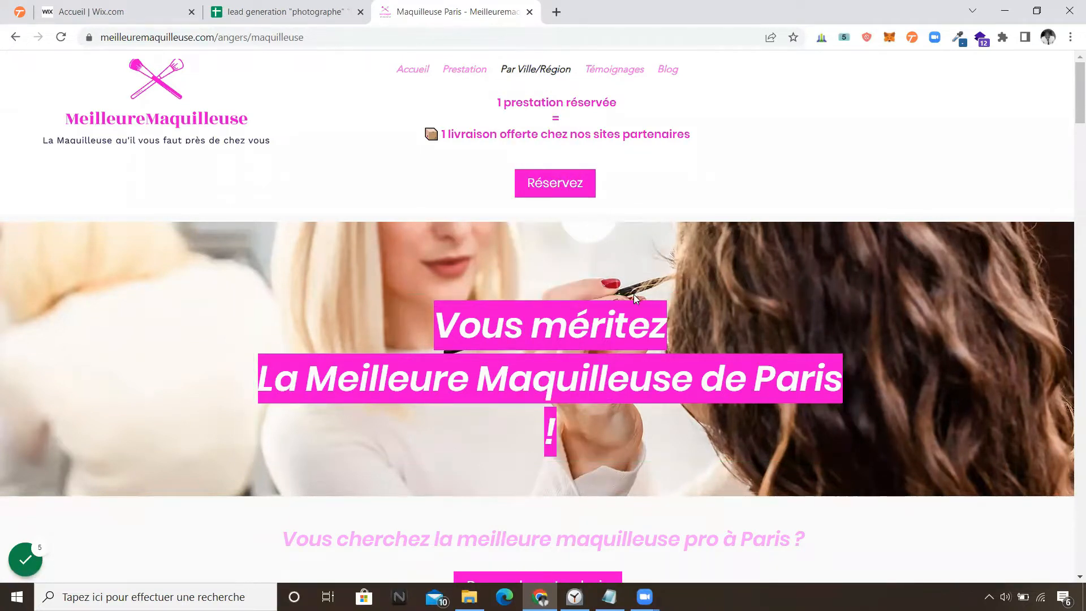
pyautogui.click(61, 37)
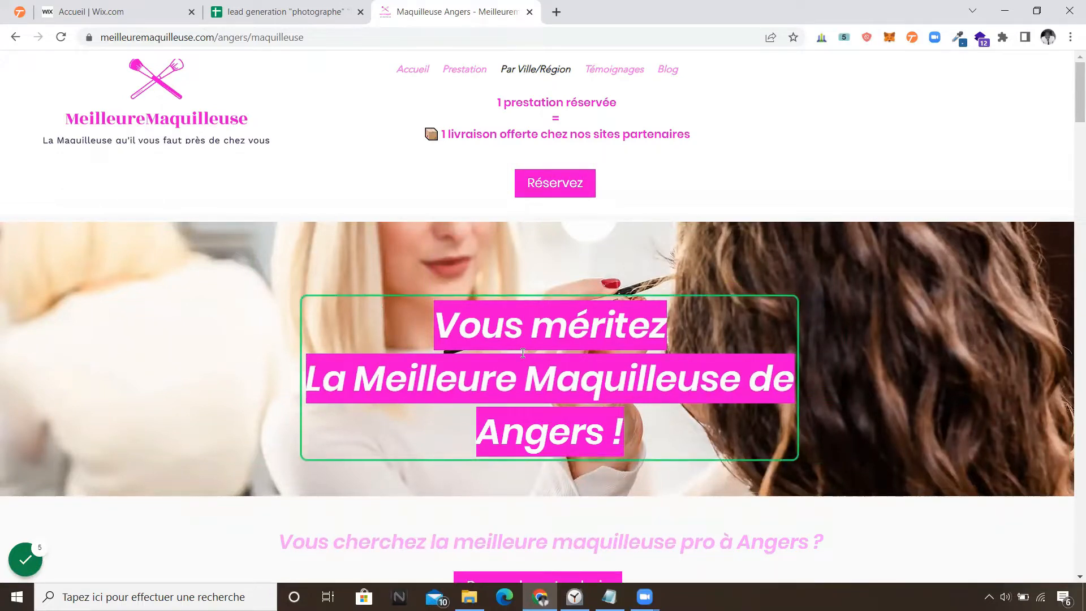
pyautogui.scroll(-4, 523, 353)
pyautogui.scroll(1, 554, 334)
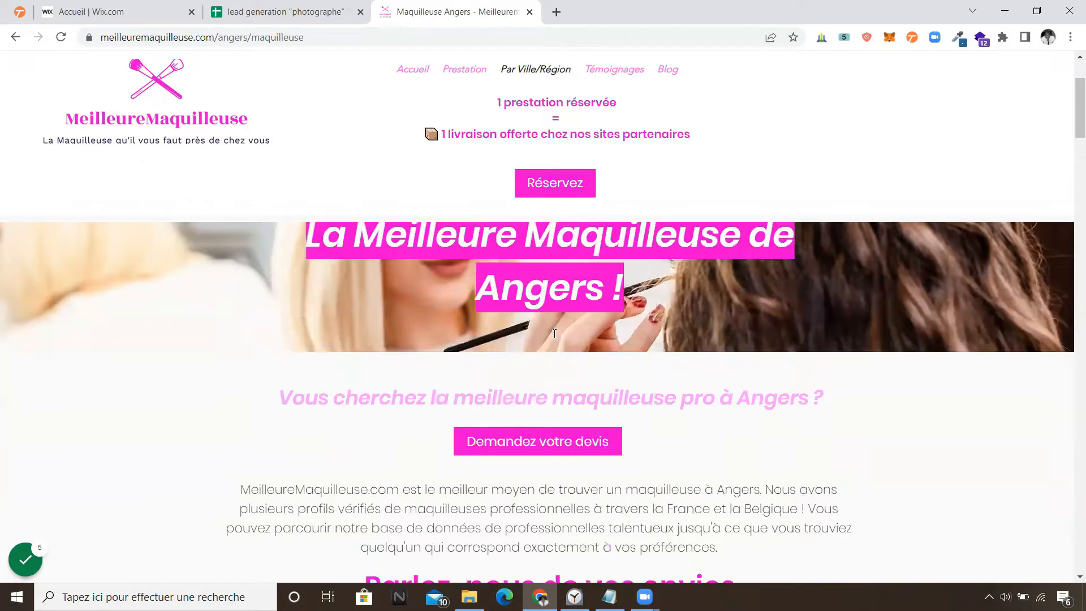
pyautogui.scroll(1, 554, 334)
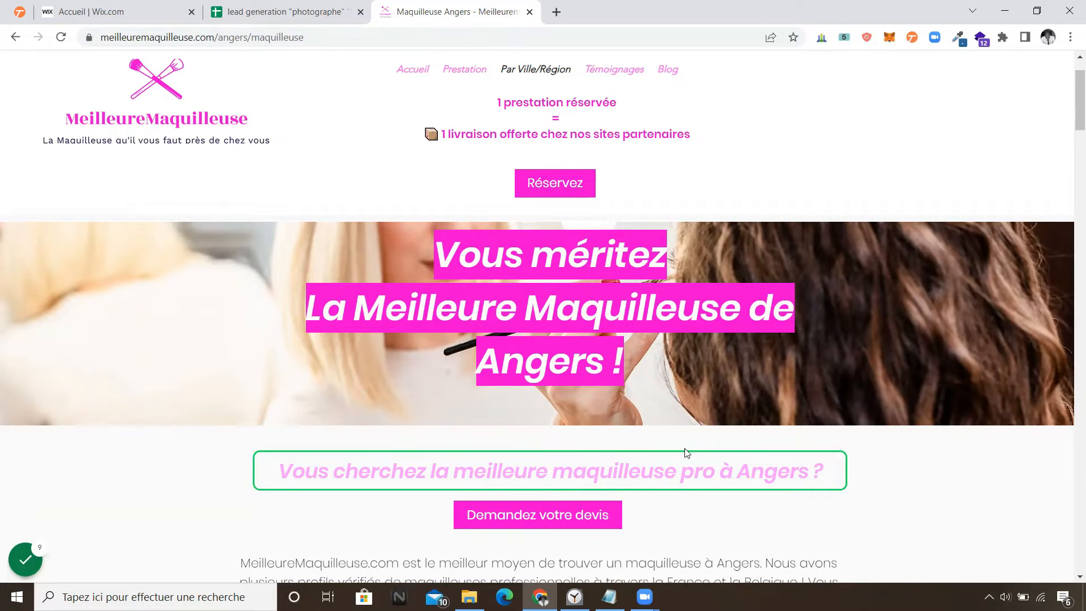
pyautogui.scroll(-2, 686, 451)
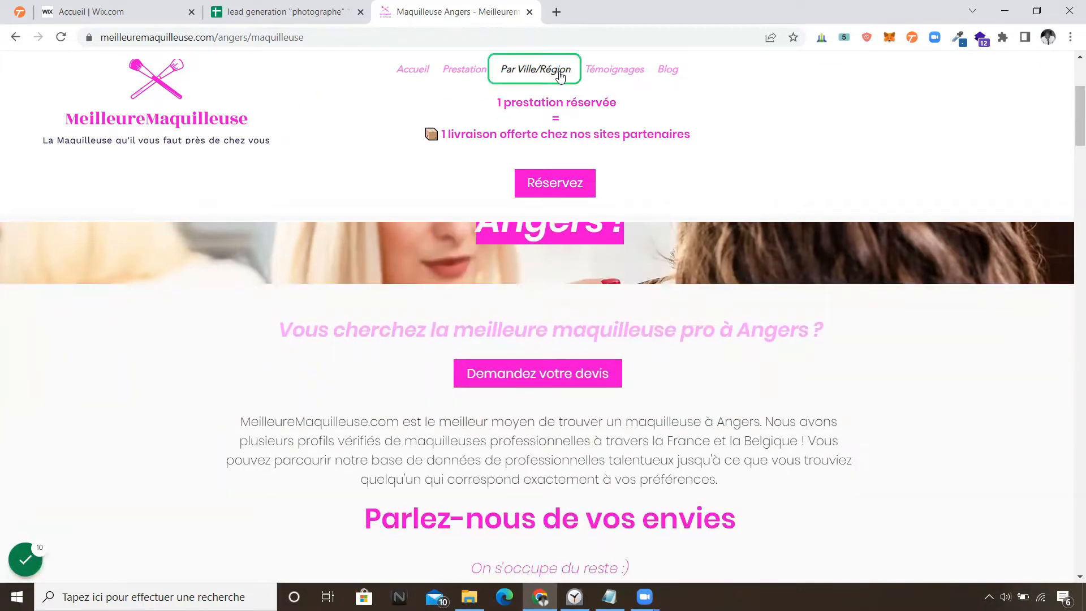
# Step: Open the Marseille page from the site's city list and review its heading and introductory text
pyautogui.moveTo(559, 69)
pyautogui.click(519, 136)
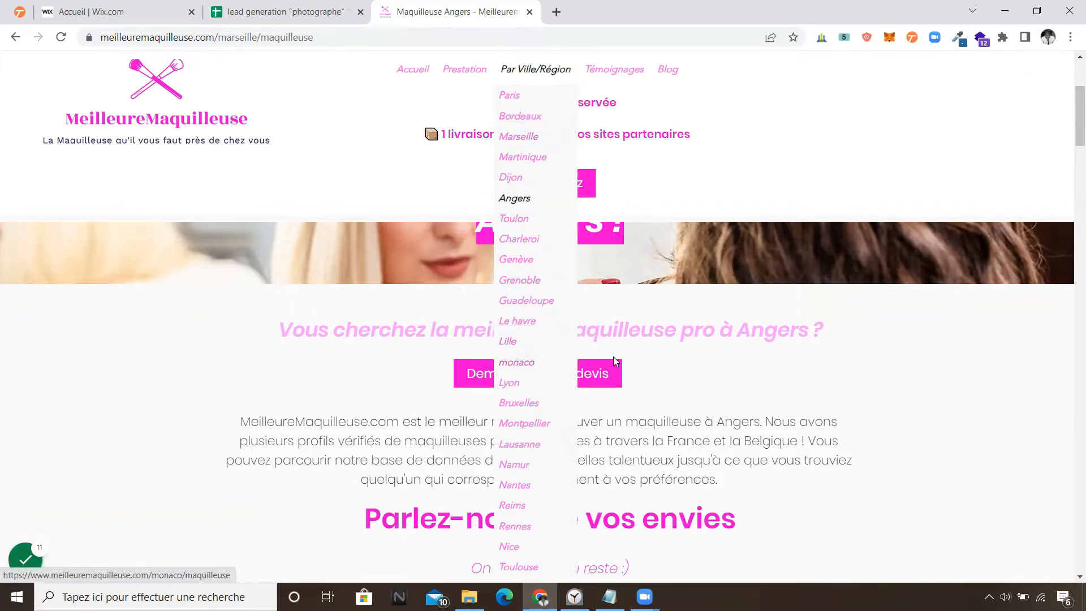
pyautogui.scroll(1, 629, 337)
pyautogui.scroll(2, 577, 270)
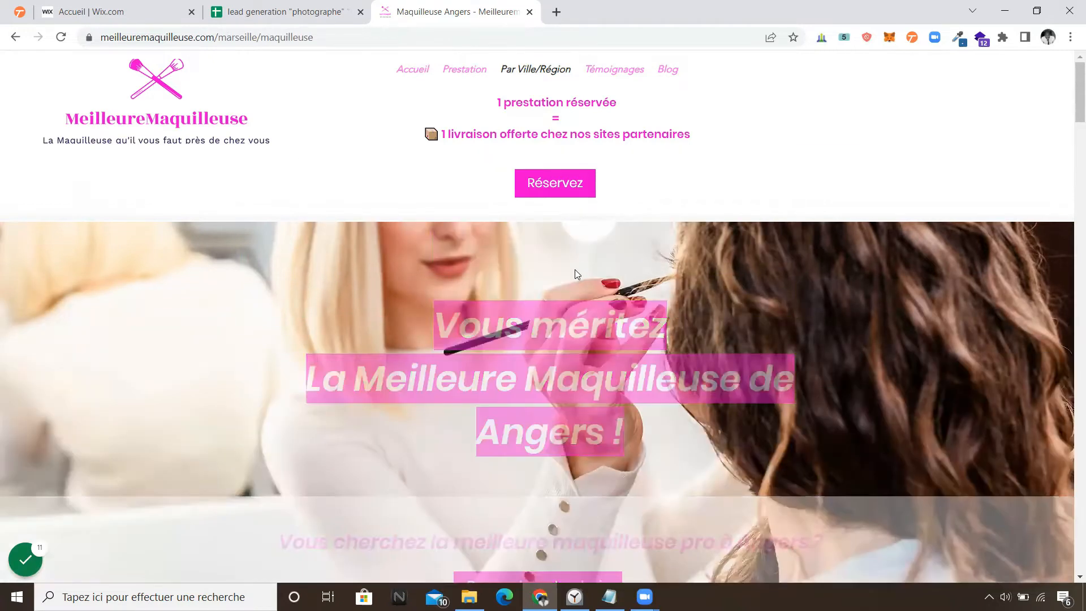
pyautogui.scroll(-2, 583, 339)
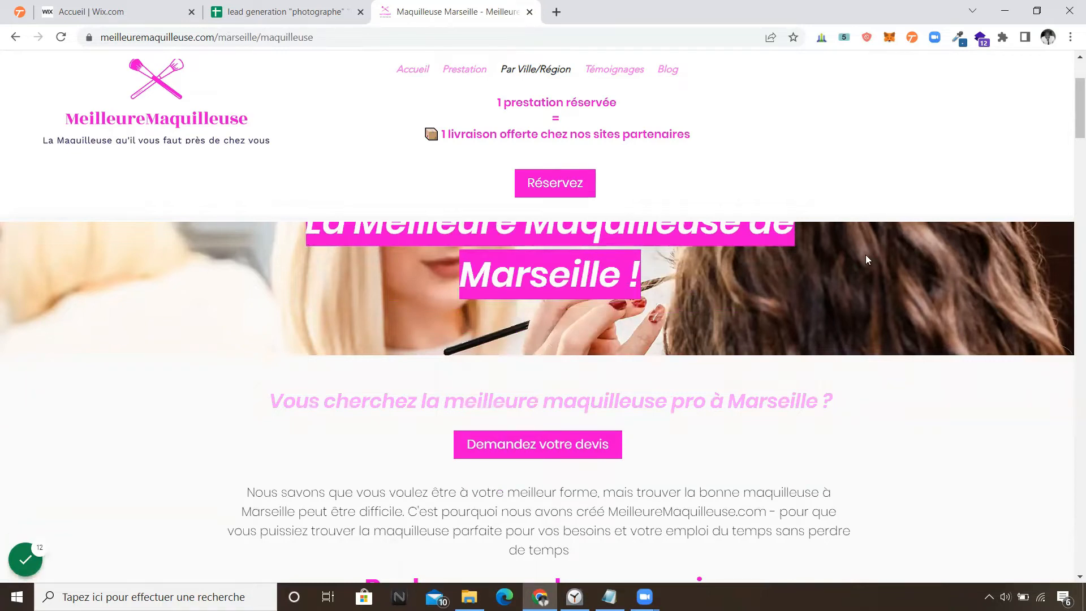
pyautogui.scroll(1, 859, 258)
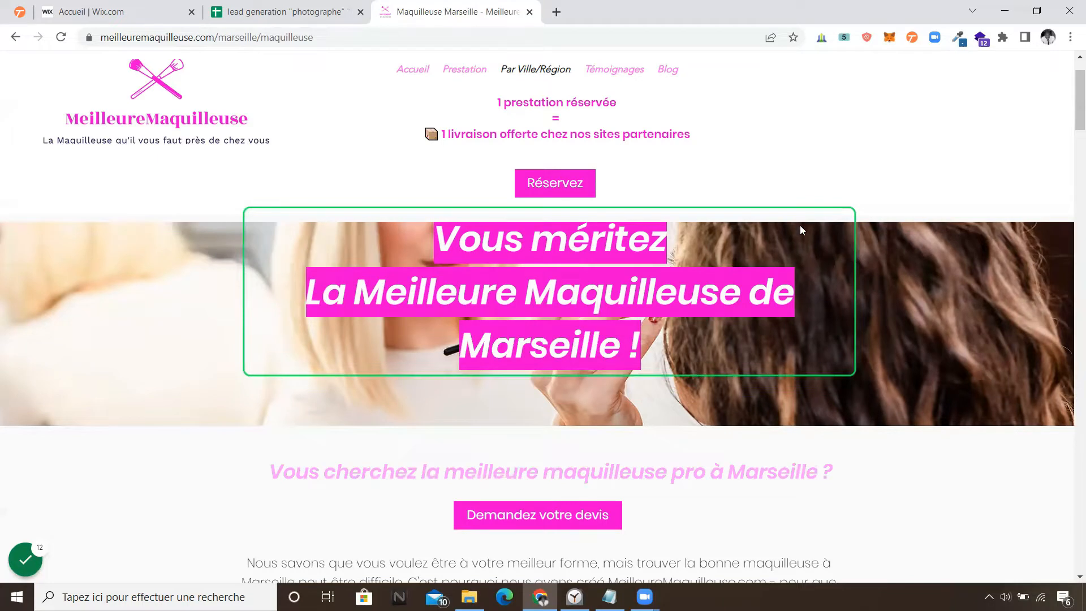
# Step: Return to the Wix dashboard and open Monsite for editing in the website editor
pyautogui.click(100, 6)
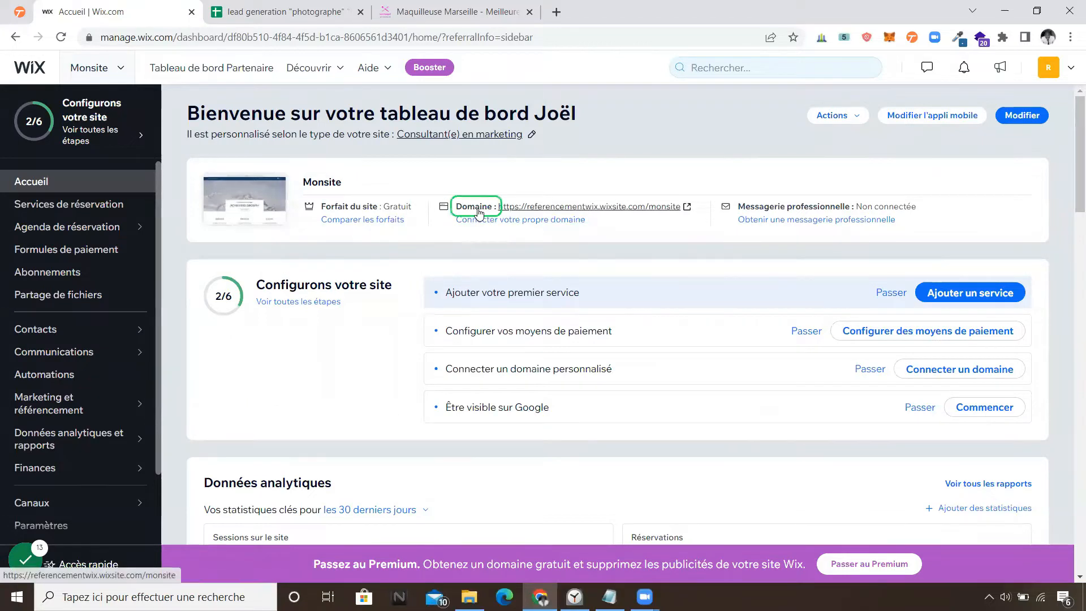
pyautogui.click(1023, 117)
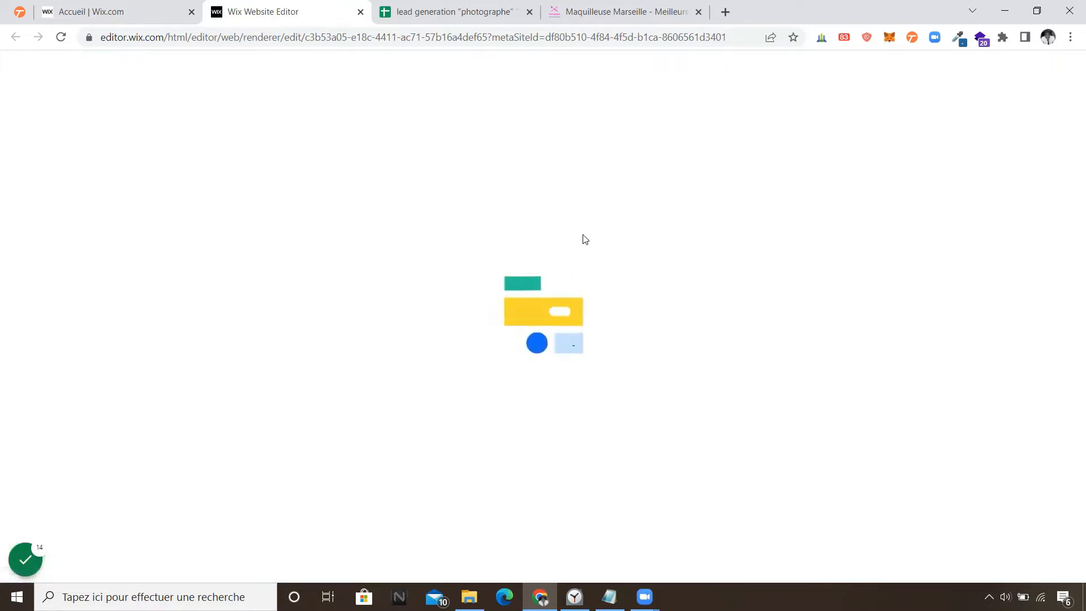
# Step: Switch to the photographer lead generation spreadsheet and examine row 2's métier, ville, mots clés, Balise titre and Meta description cells
pyautogui.click(477, 13)
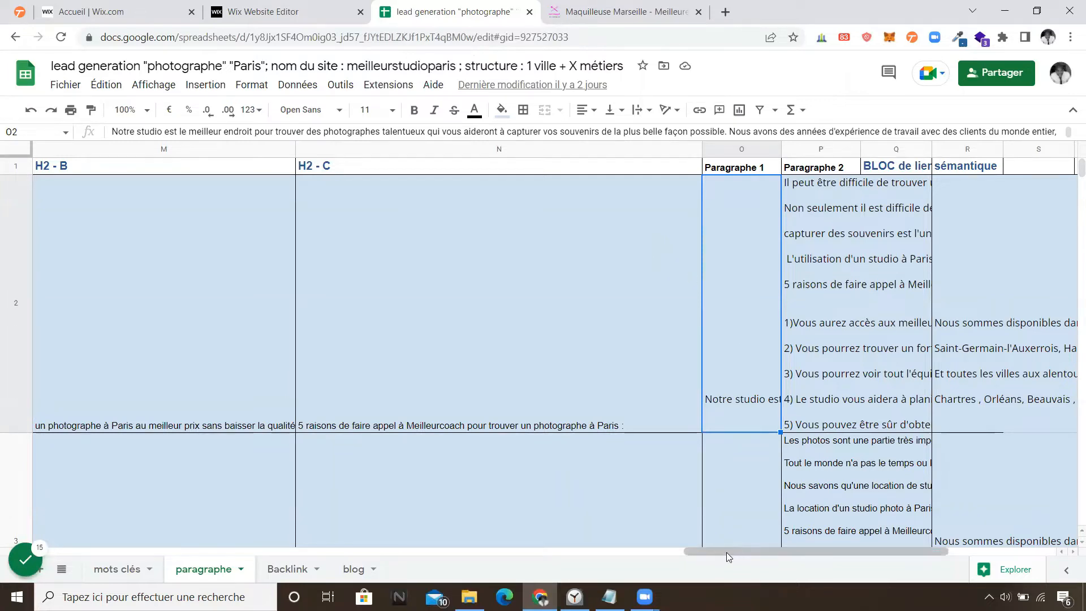
pyautogui.moveTo(726, 551); pyautogui.dragTo(102, 514)
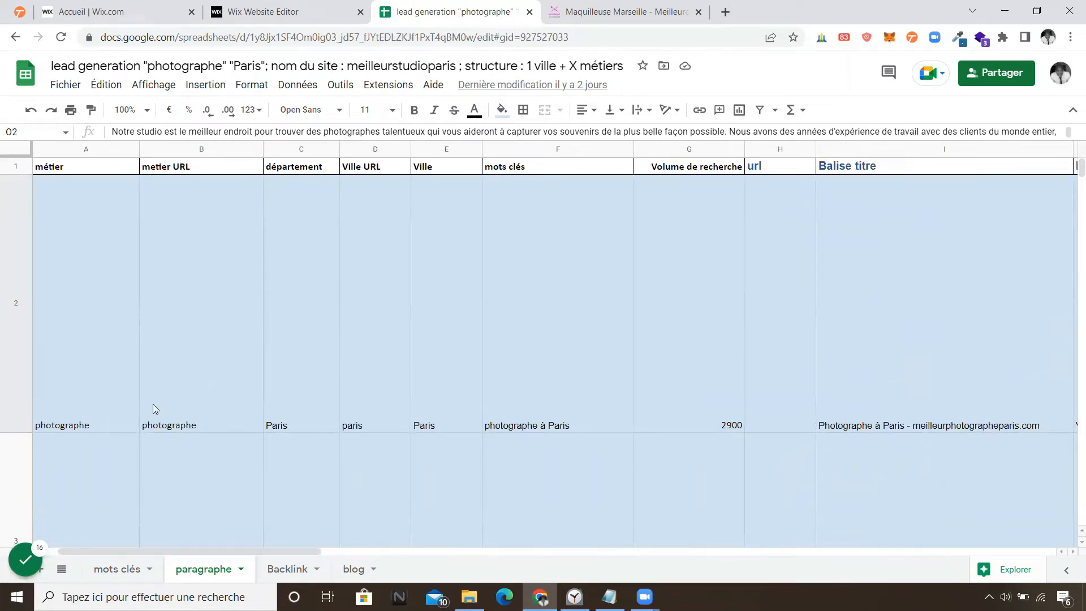
pyautogui.click(70, 328)
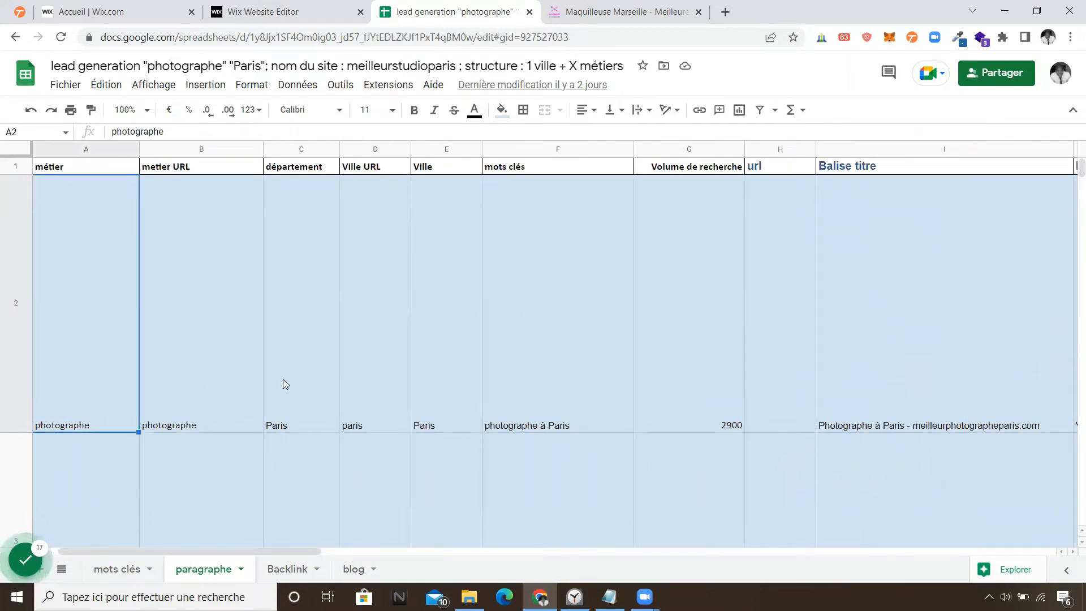
pyautogui.click(223, 360)
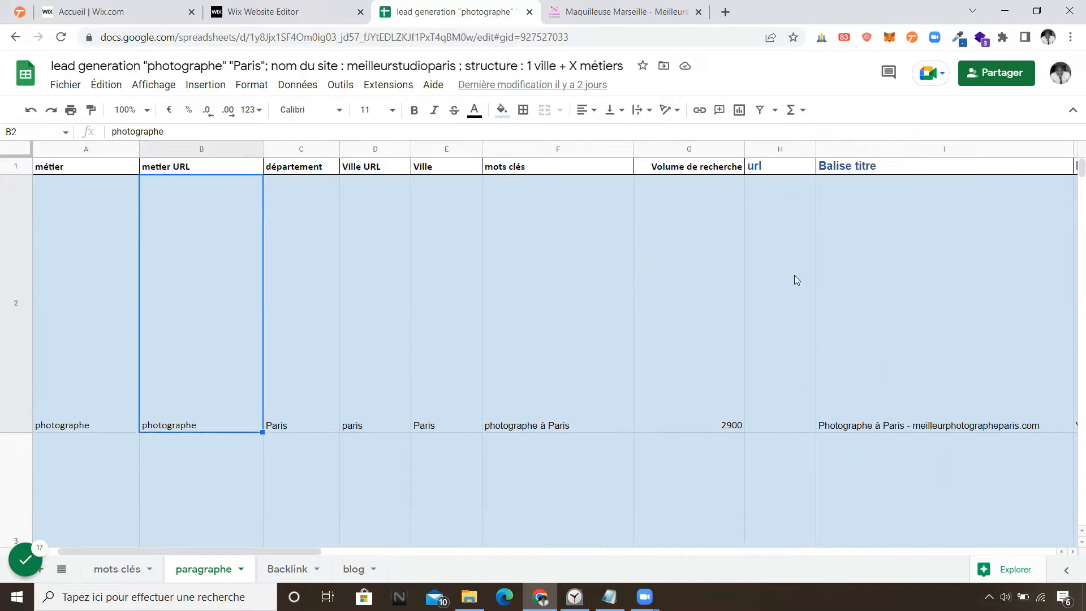
pyautogui.moveTo(273, 550); pyautogui.dragTo(250, 545)
pyautogui.click(375, 288)
pyautogui.click(474, 302)
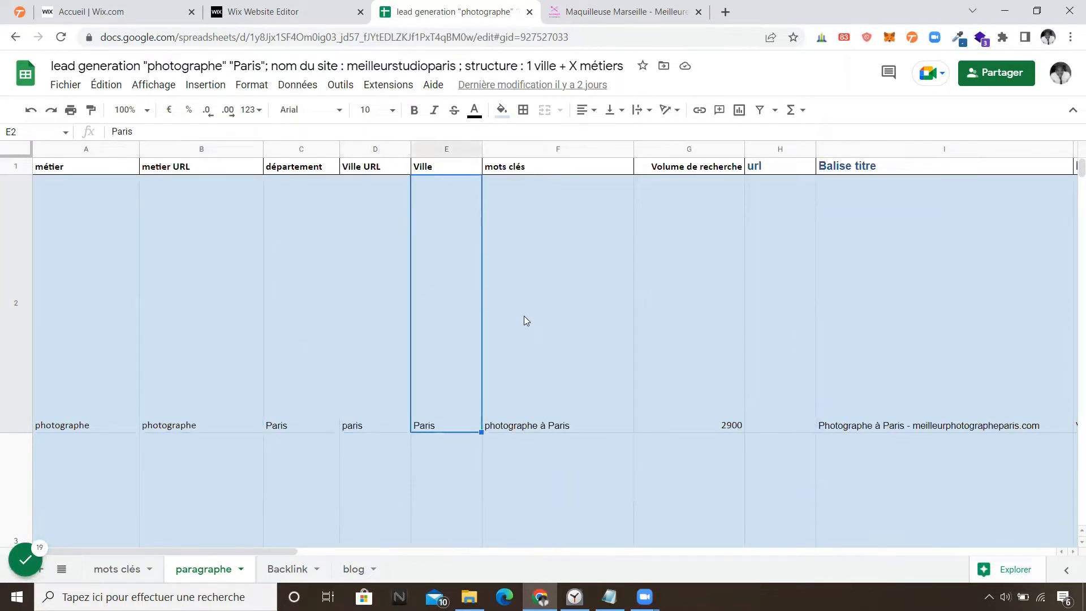
pyautogui.click(587, 345)
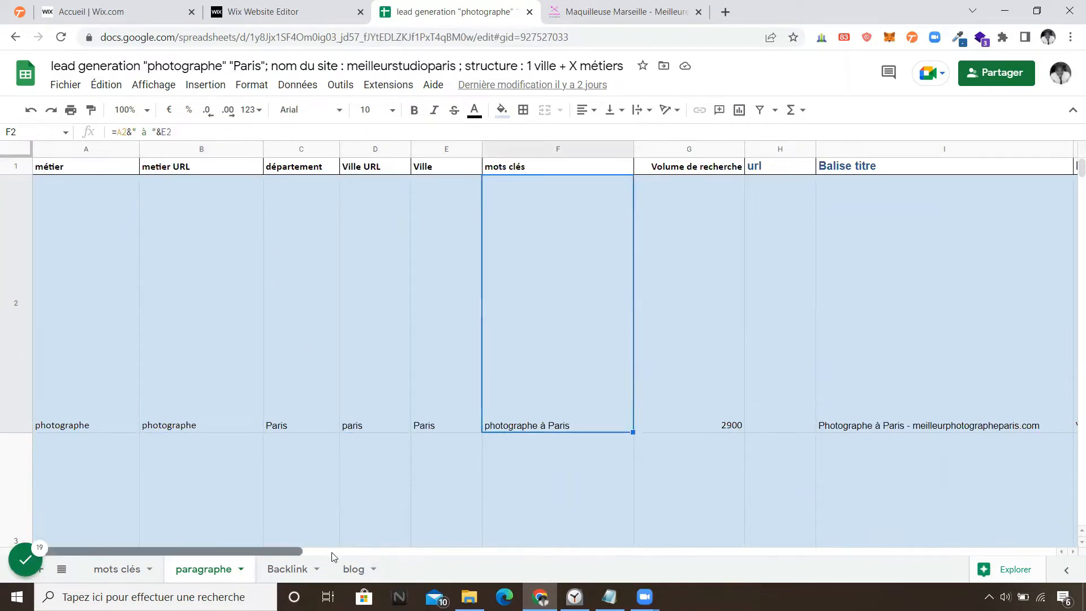
pyautogui.moveTo(292, 550); pyautogui.dragTo(426, 562)
pyautogui.click(499, 260)
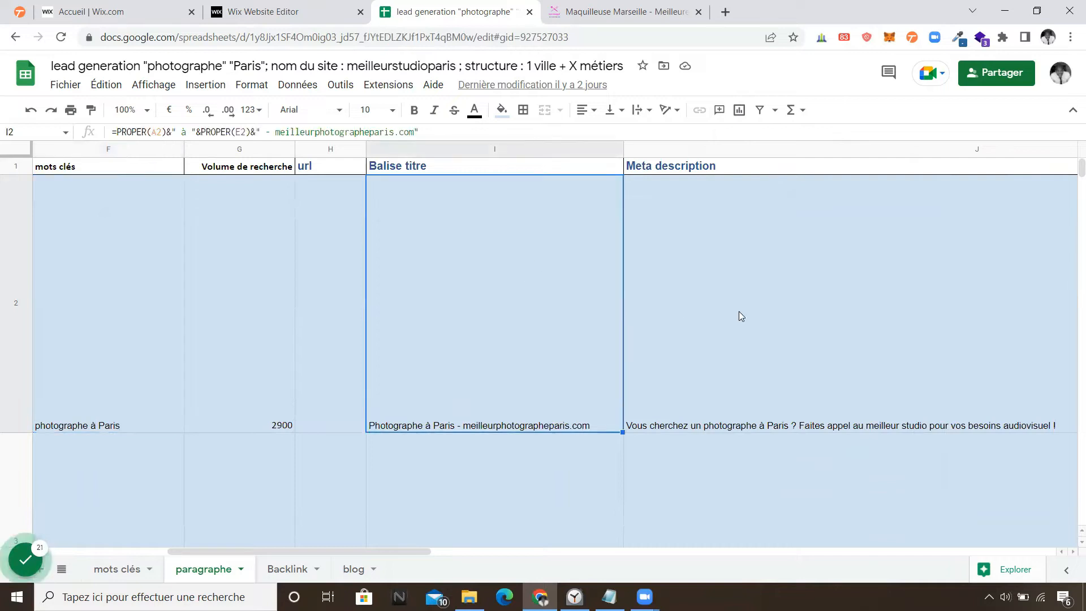
pyautogui.click(911, 309)
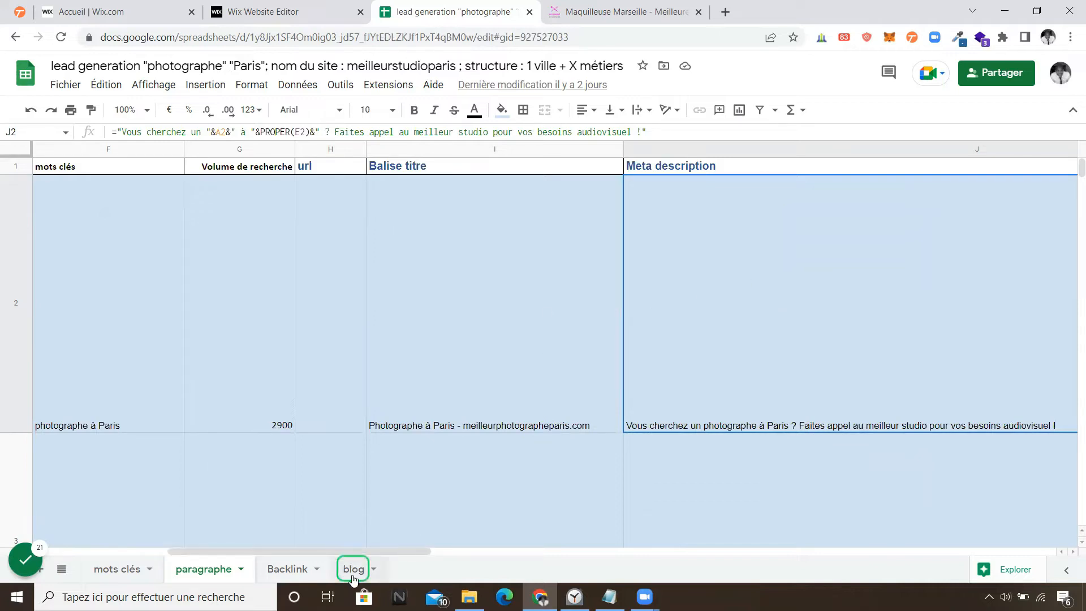
# Step: Examine the "photographe mode" row's job, city, keyword and title tag cells in the paragraphe sheet
pyautogui.moveTo(367, 551); pyautogui.dragTo(218, 536)
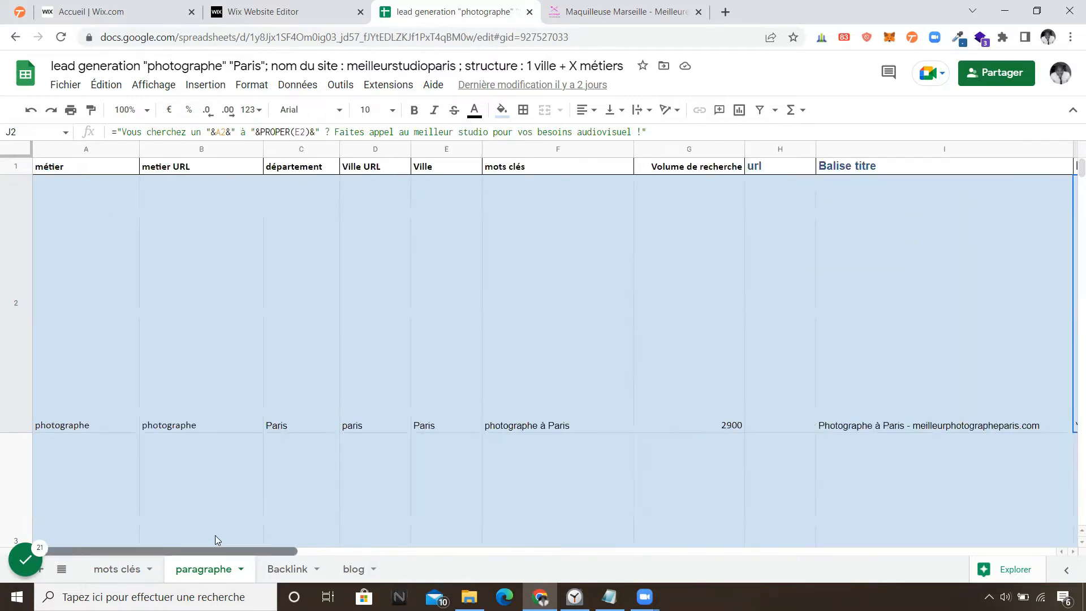
pyautogui.scroll(-3, 145, 342)
pyautogui.scroll(-3, 143, 343)
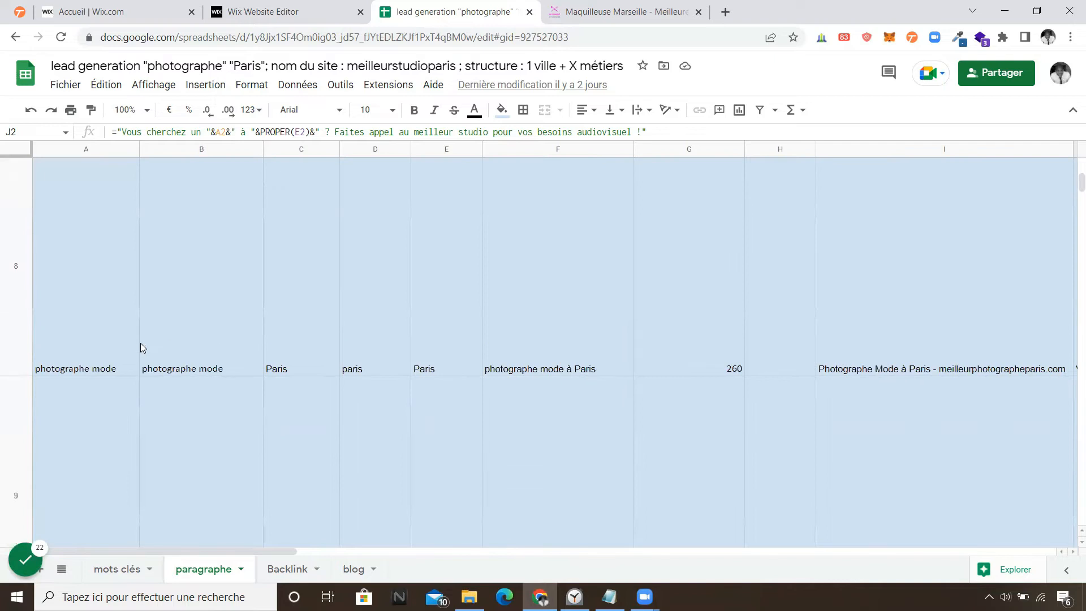
pyautogui.scroll(-3, 124, 348)
pyautogui.click(109, 354)
pyautogui.click(227, 353)
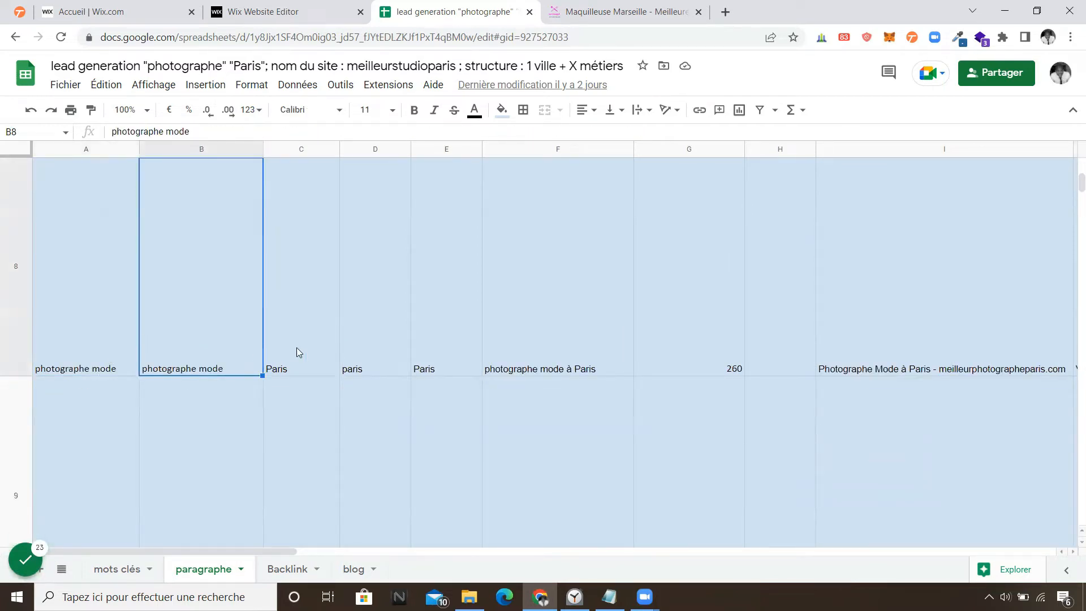
pyautogui.click(324, 352)
pyautogui.click(448, 331)
pyautogui.click(570, 340)
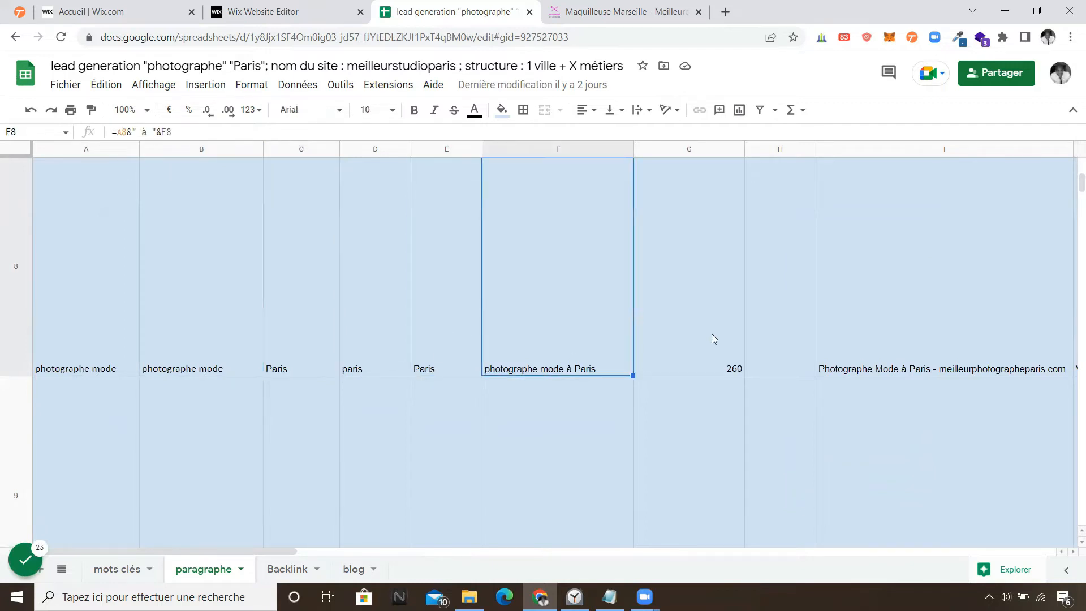
pyautogui.click(899, 342)
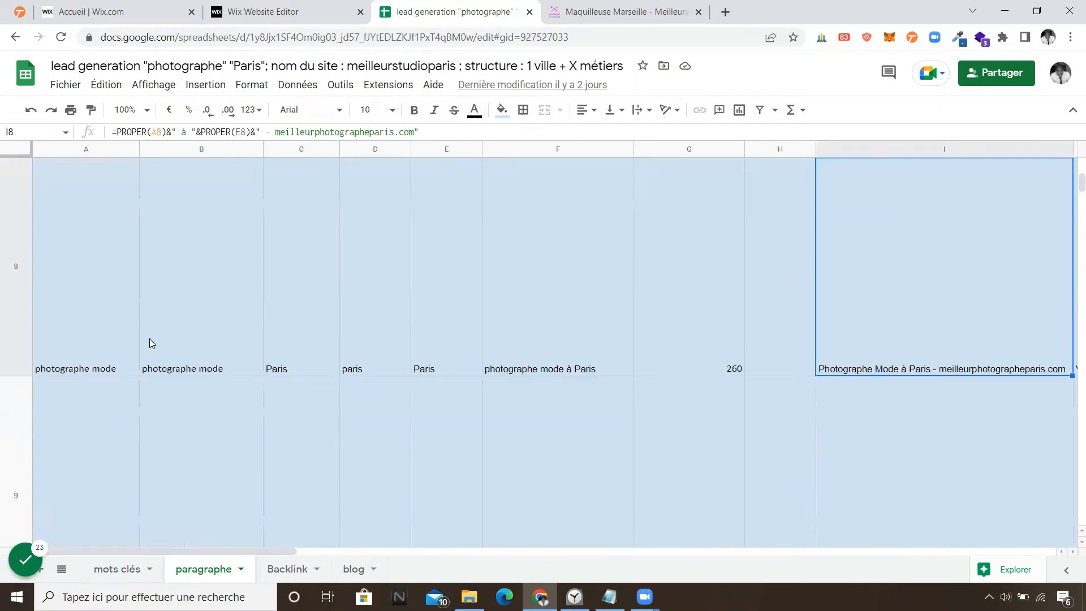
pyautogui.click(129, 359)
pyautogui.scroll(3, 296, 383)
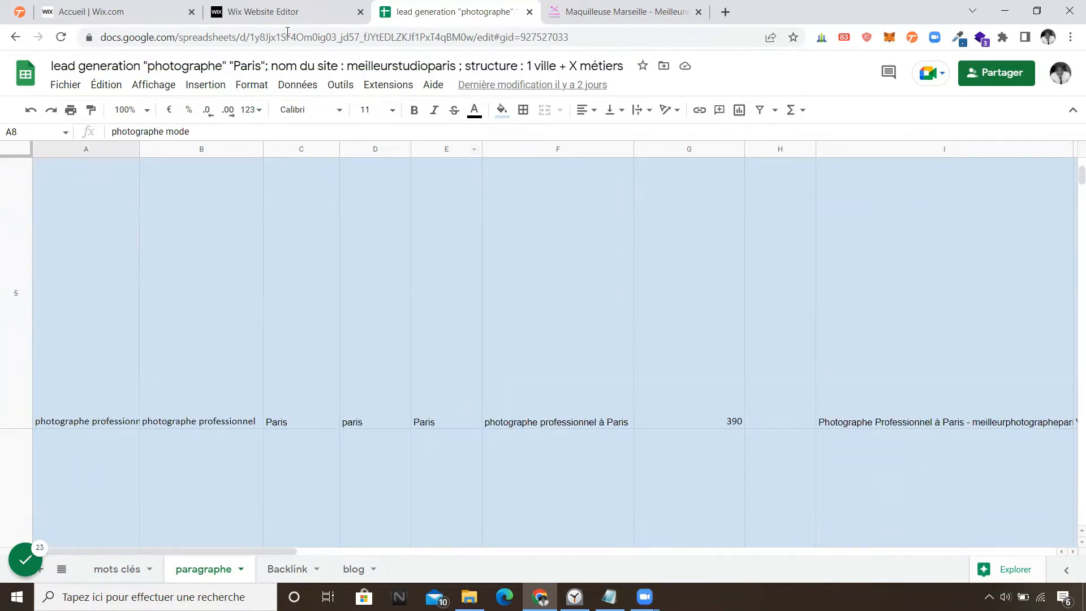
# Step: Switch back to the Wix editor, add the Gestionnaire de contenu to the site and dismiss its preset chooser
pyautogui.click(266, 8)
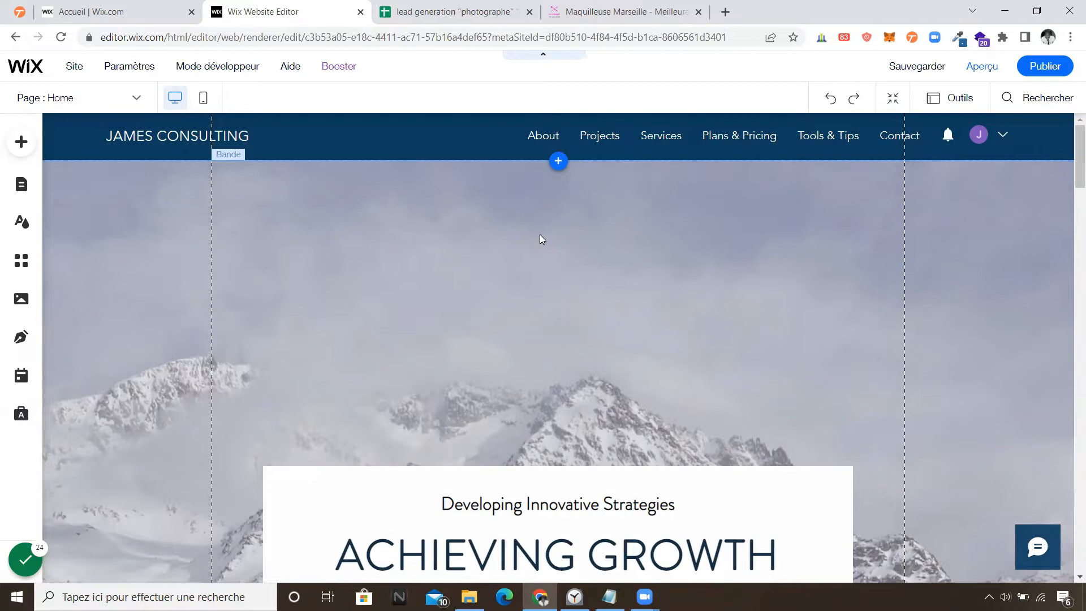
pyautogui.click(21, 142)
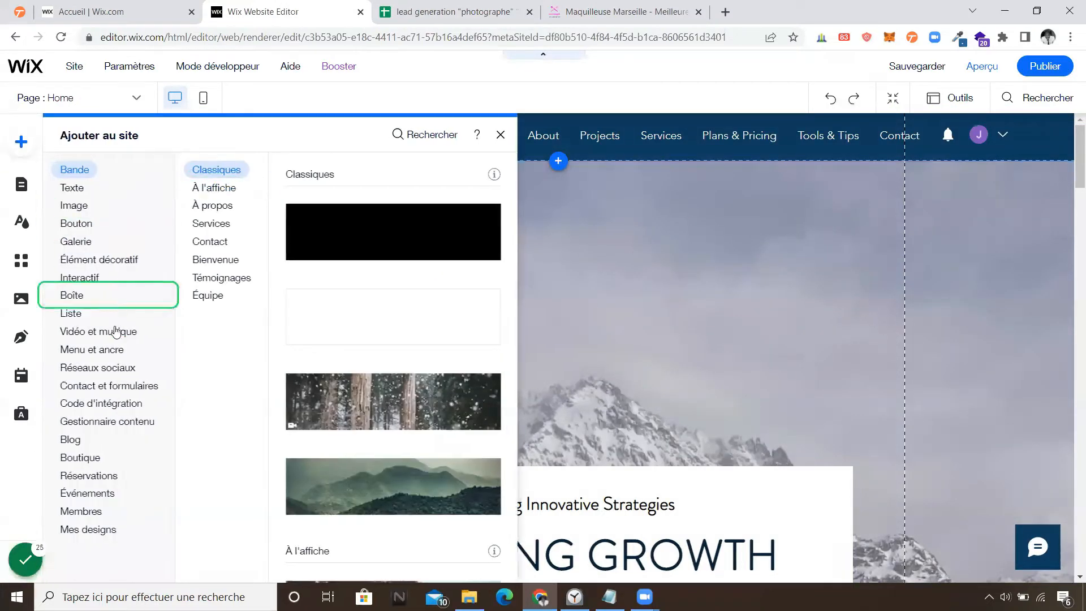
pyautogui.click(108, 421)
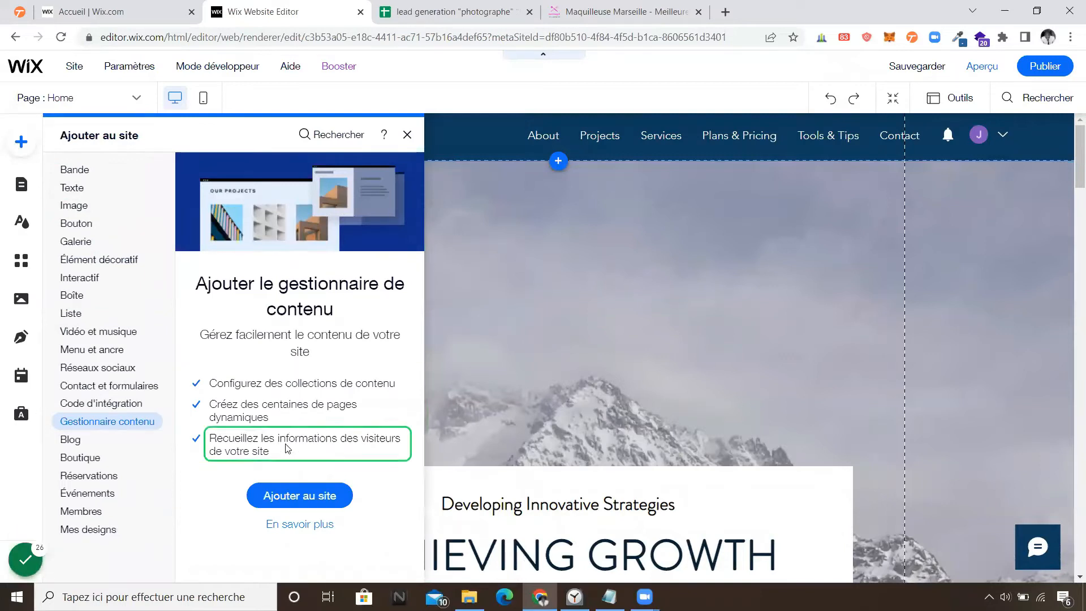
pyautogui.click(299, 496)
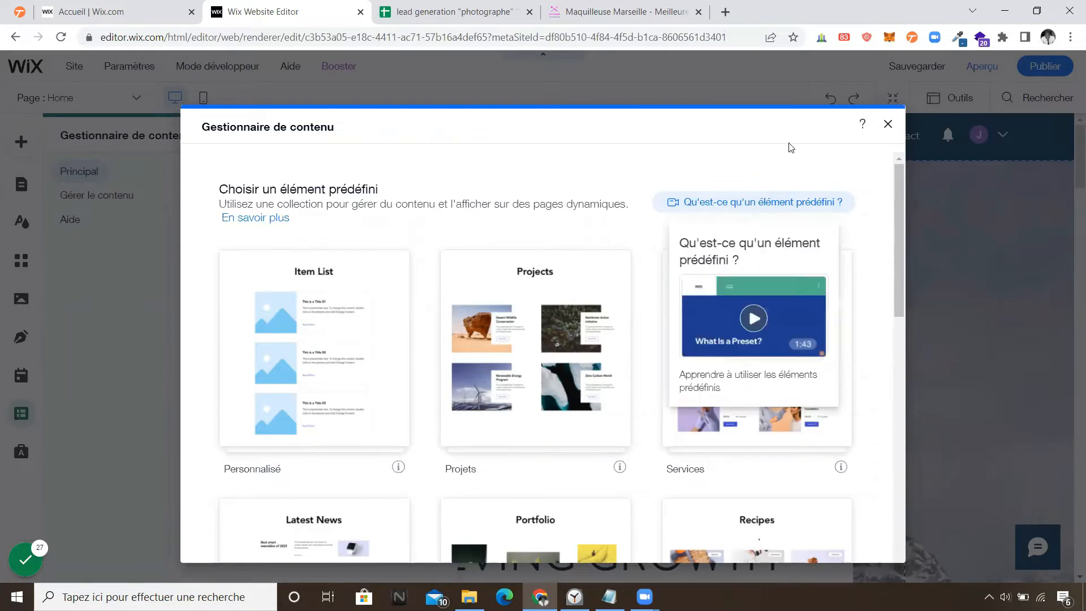
pyautogui.click(886, 126)
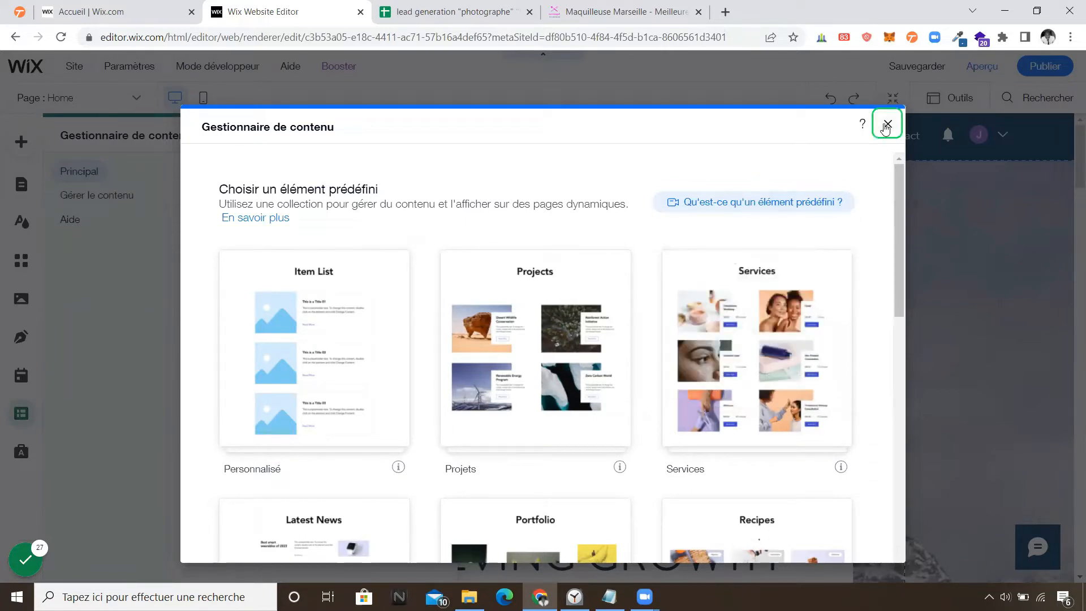
pyautogui.click(886, 125)
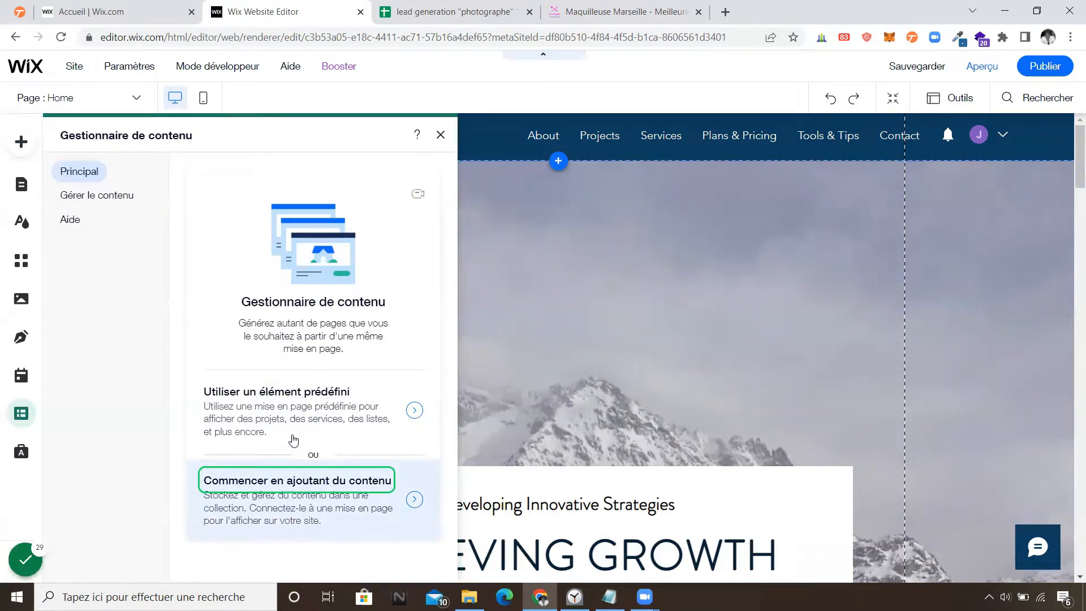
# Step: Create a new content collection named "Test Photographe", keeping the default of several elements
pyautogui.click(293, 441)
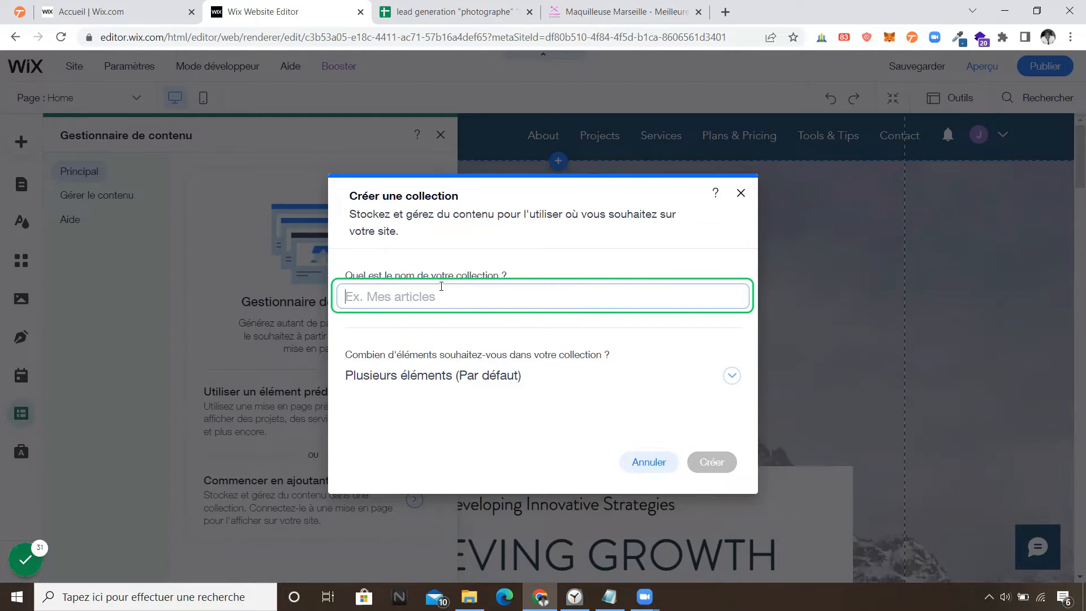
pyautogui.write('Tzs')
pyautogui.press('BackSpace')
pyautogui.press('BackSpace')
pyautogui.write('est')
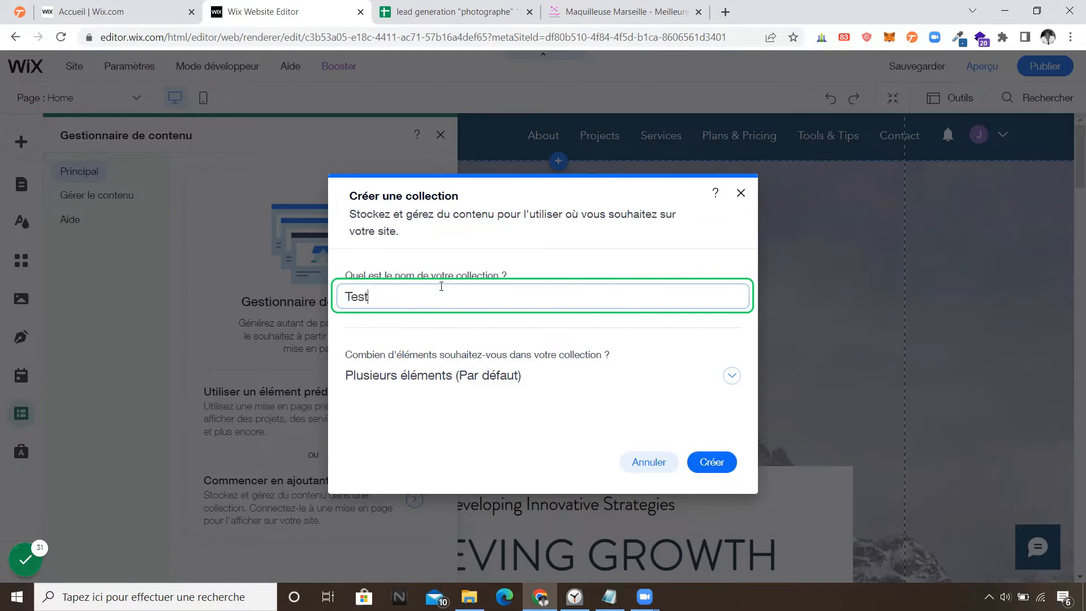
pyautogui.write(' Photographe')
pyautogui.click(712, 447)
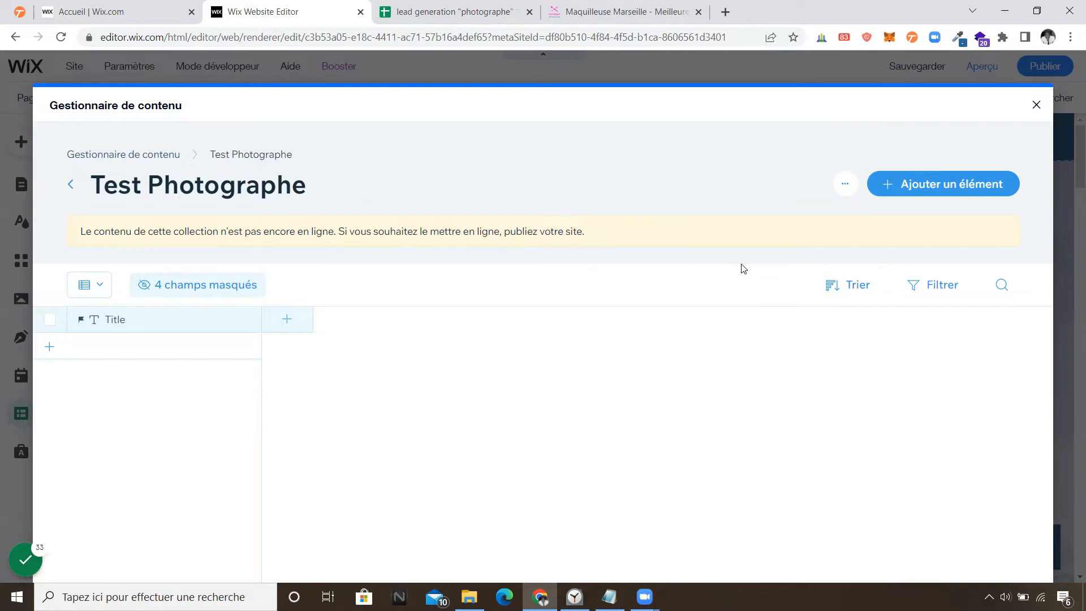
# Step: Start importing elements into the Test Photographe collection from the photographer lead generation CSV file ending in "paragraphe (1)"
pyautogui.click(850, 189)
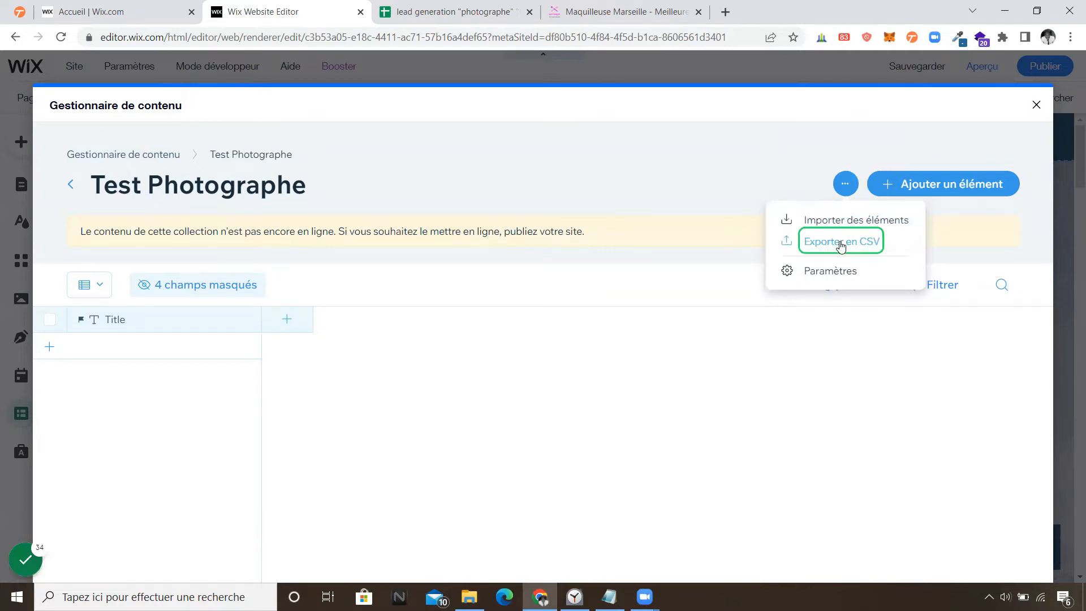
pyautogui.click(855, 228)
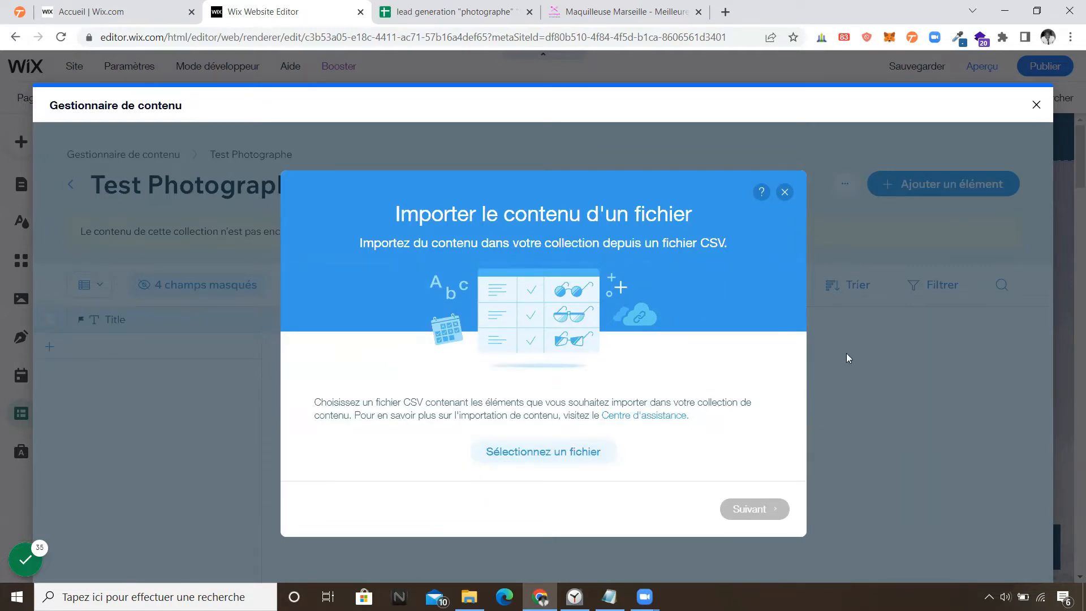
pyautogui.click(565, 451)
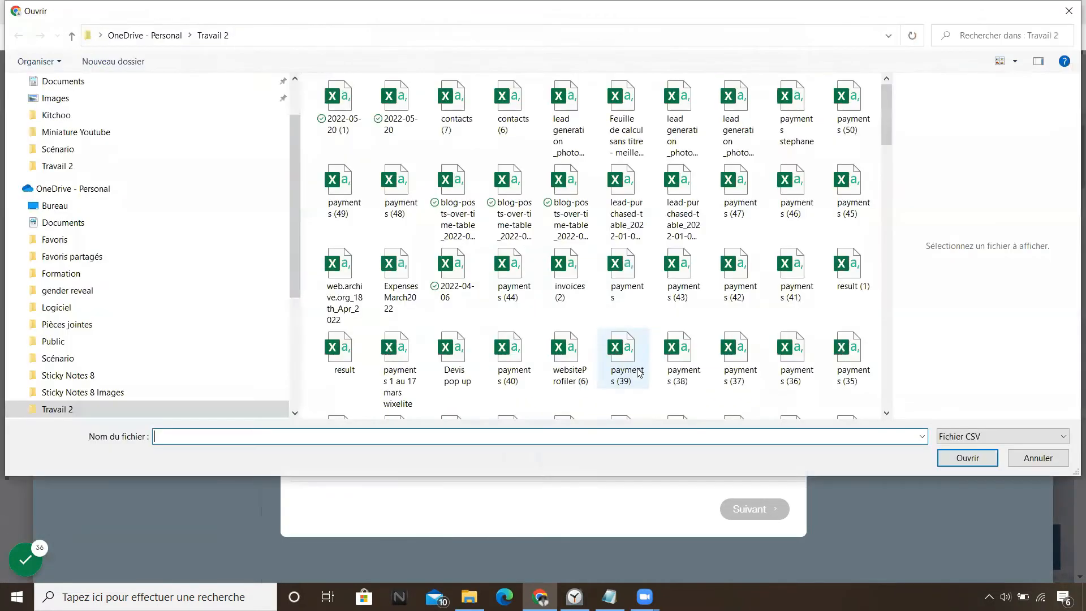
pyautogui.click(560, 117)
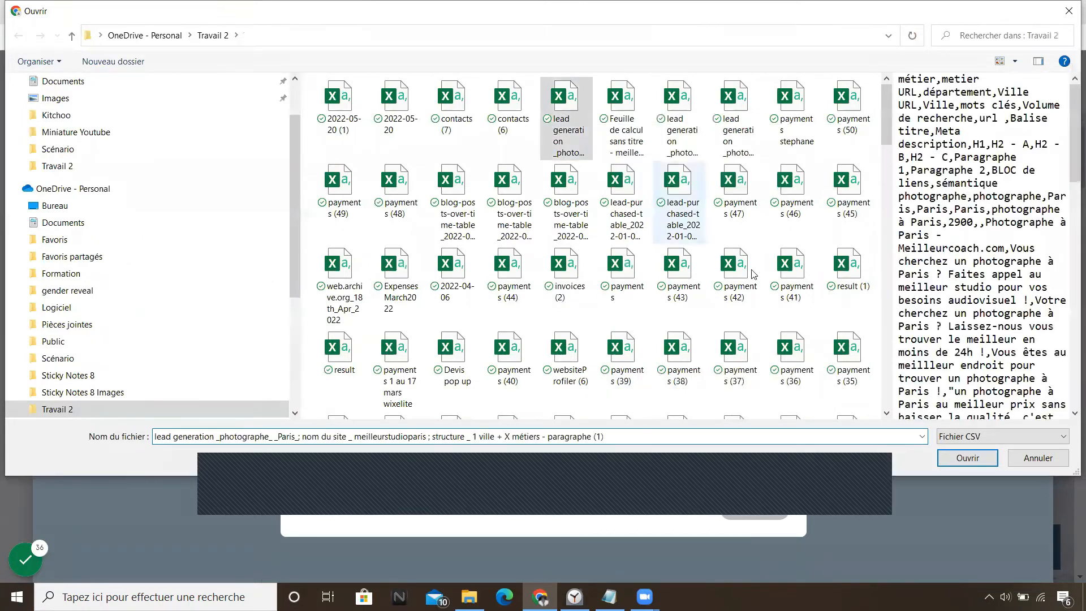
pyautogui.click(953, 459)
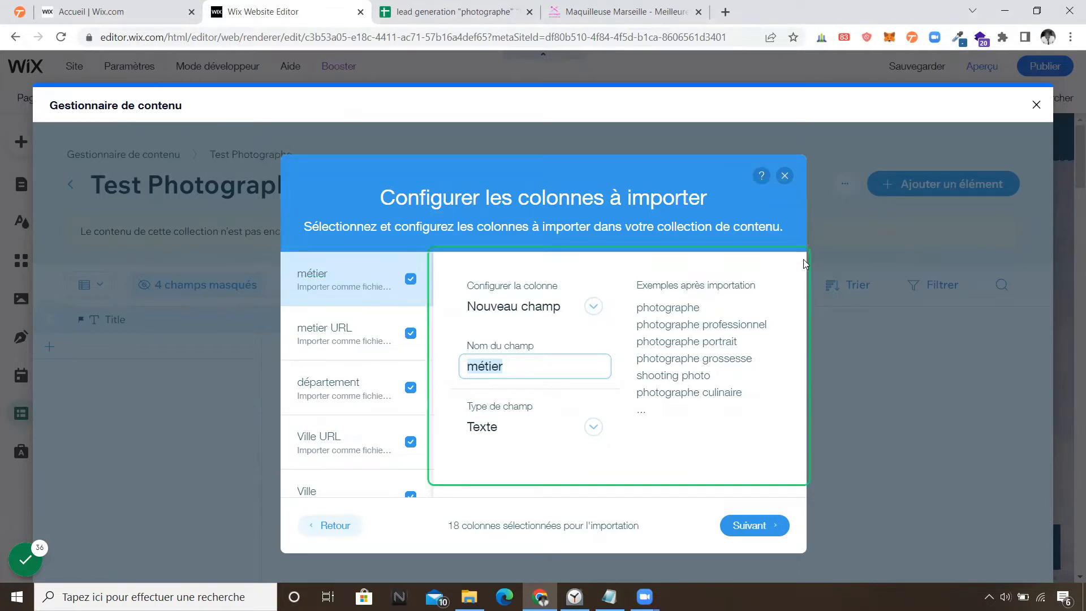
# Step: Review the département and Ville URL columns, import all the CSV columns into the collection, and close the content manager
pyautogui.click(858, 326)
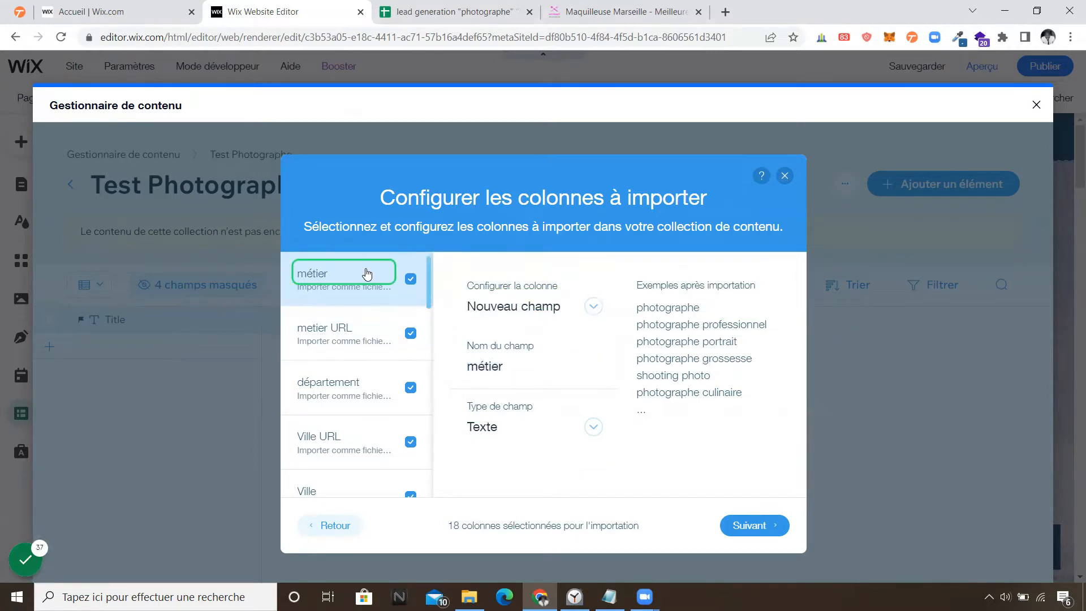
pyautogui.click(352, 382)
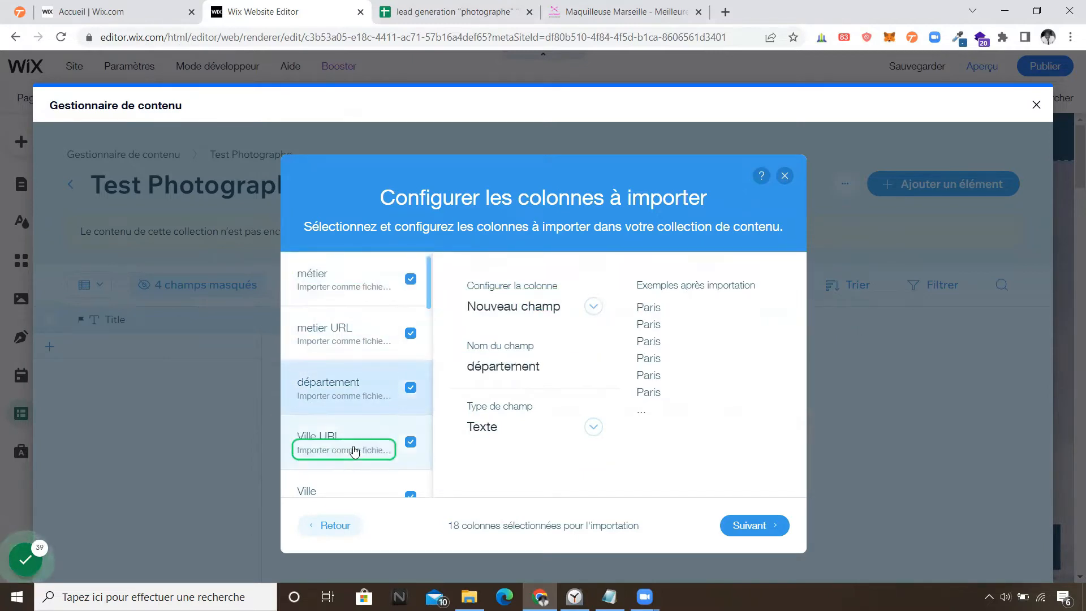
pyautogui.click(356, 446)
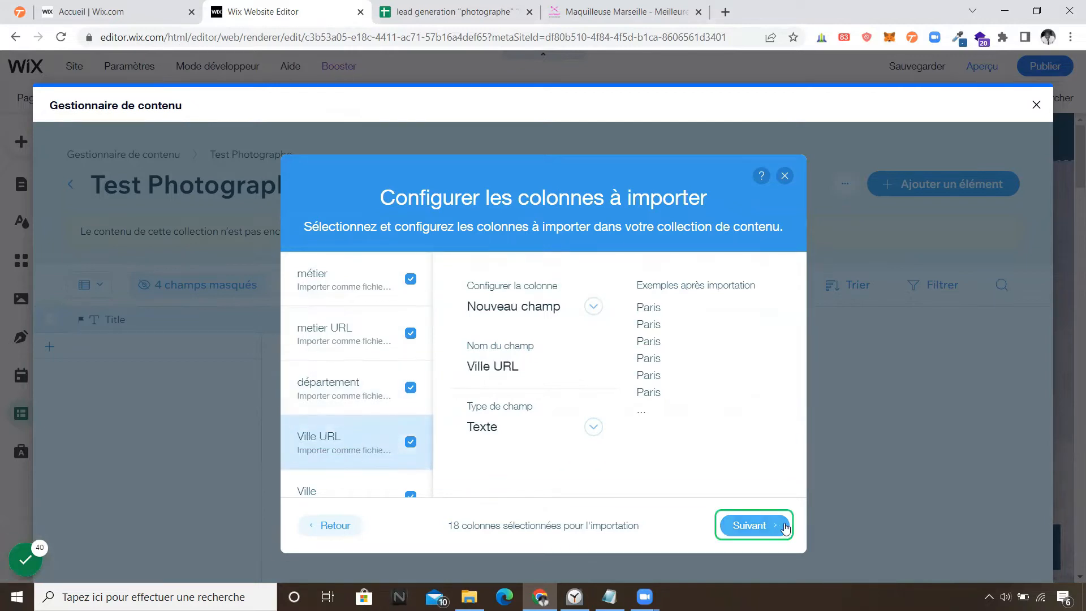
pyautogui.click(753, 525)
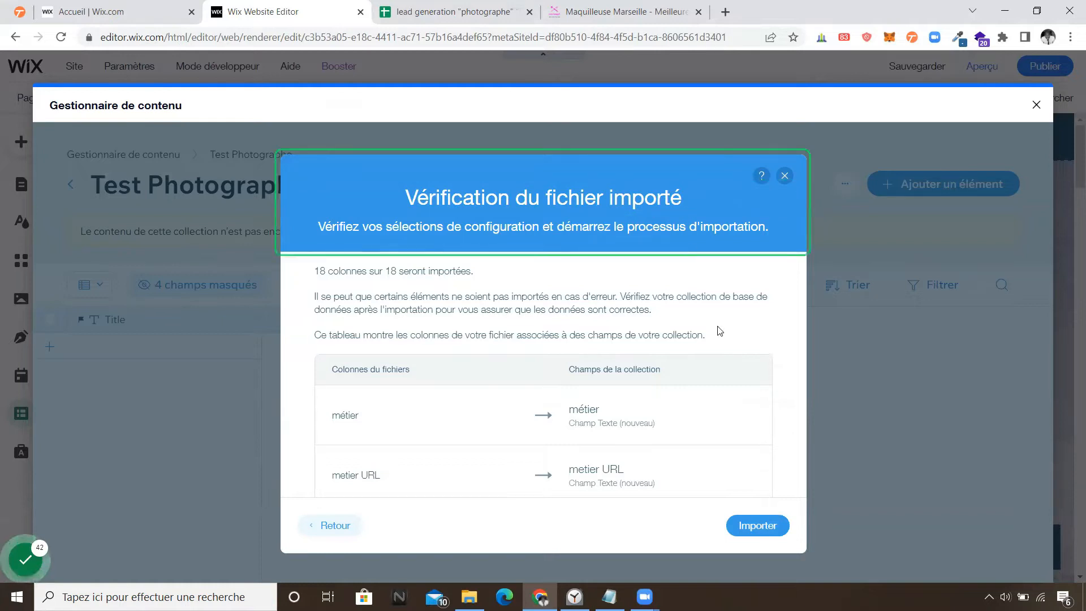
pyautogui.scroll(-1, 777, 453)
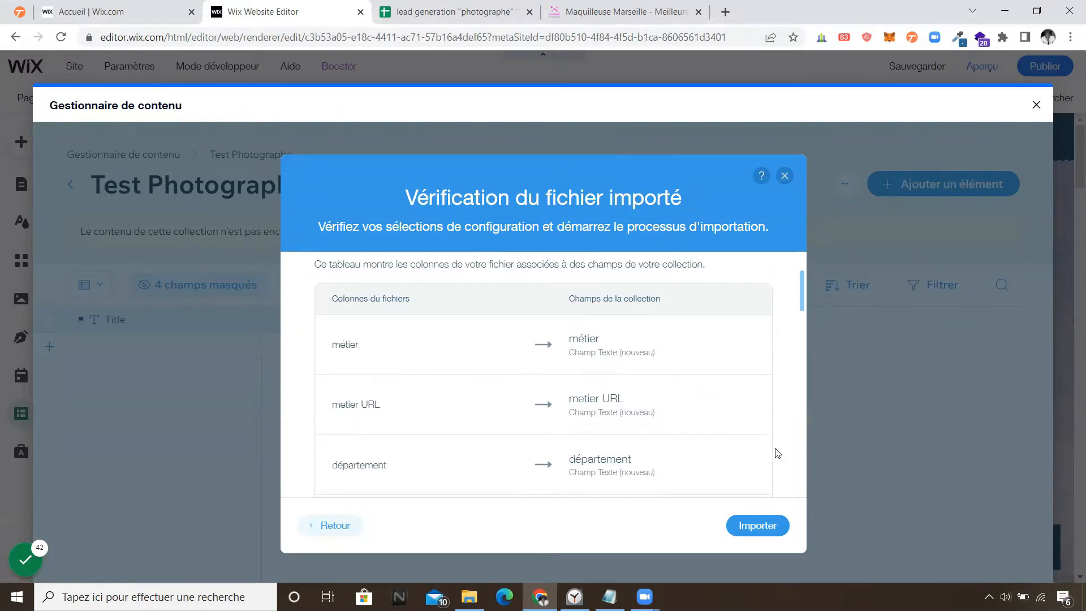
pyautogui.scroll(-1, 778, 453)
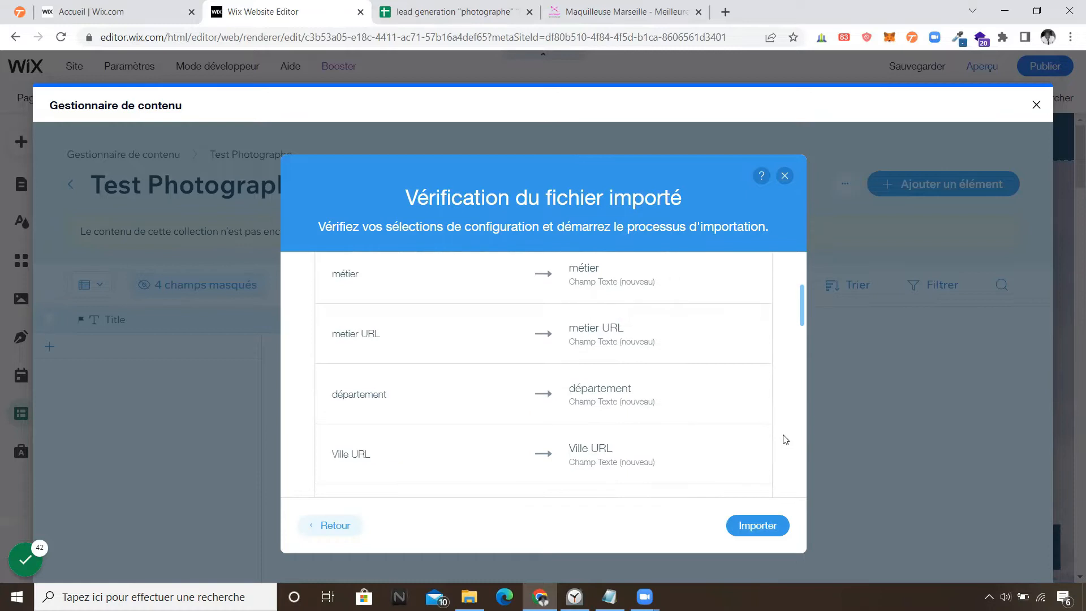
pyautogui.click(759, 529)
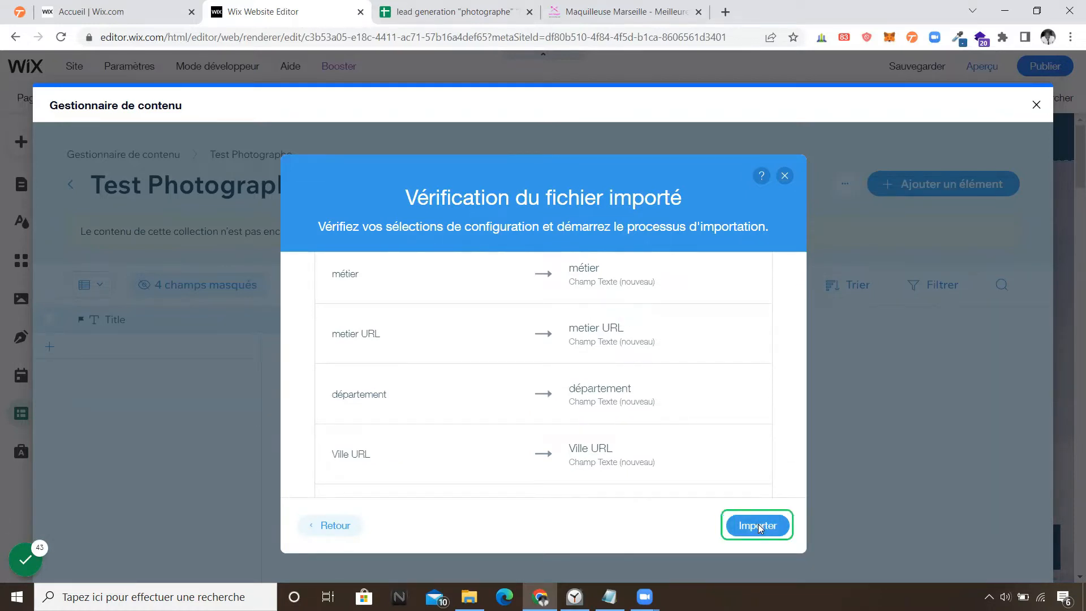
pyautogui.click(750, 409)
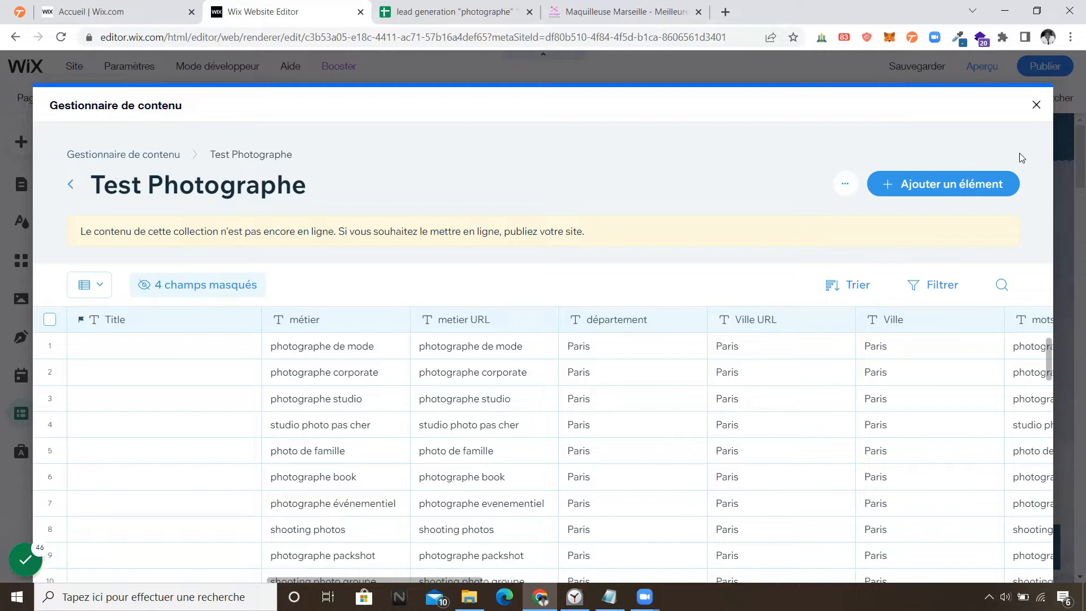
pyautogui.click(1036, 105)
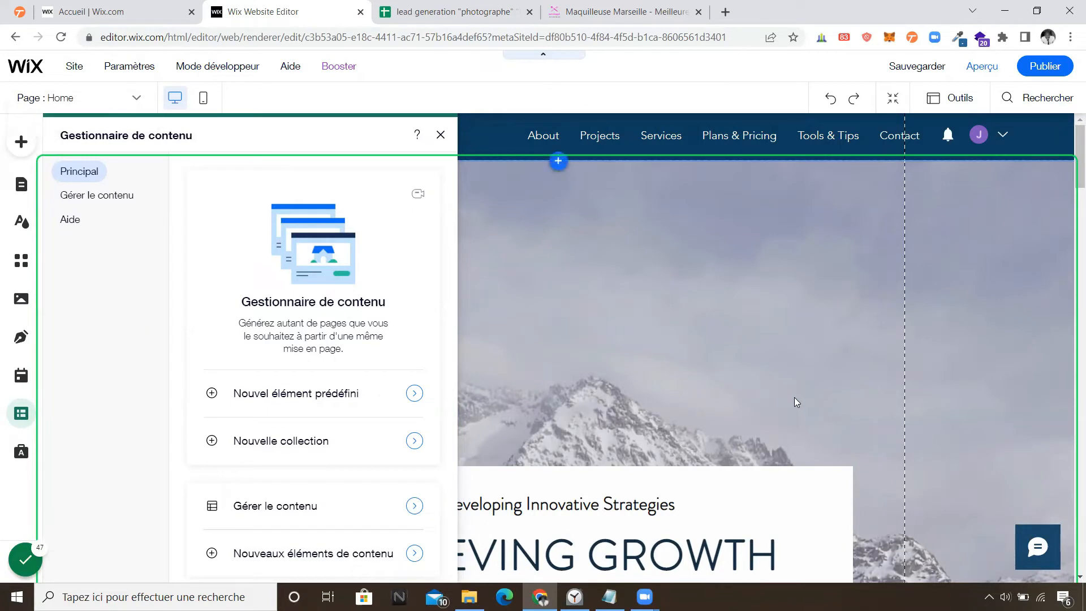
# Step: Add a site page from the Basique template of the Services category and keep its name Services
pyautogui.click(24, 184)
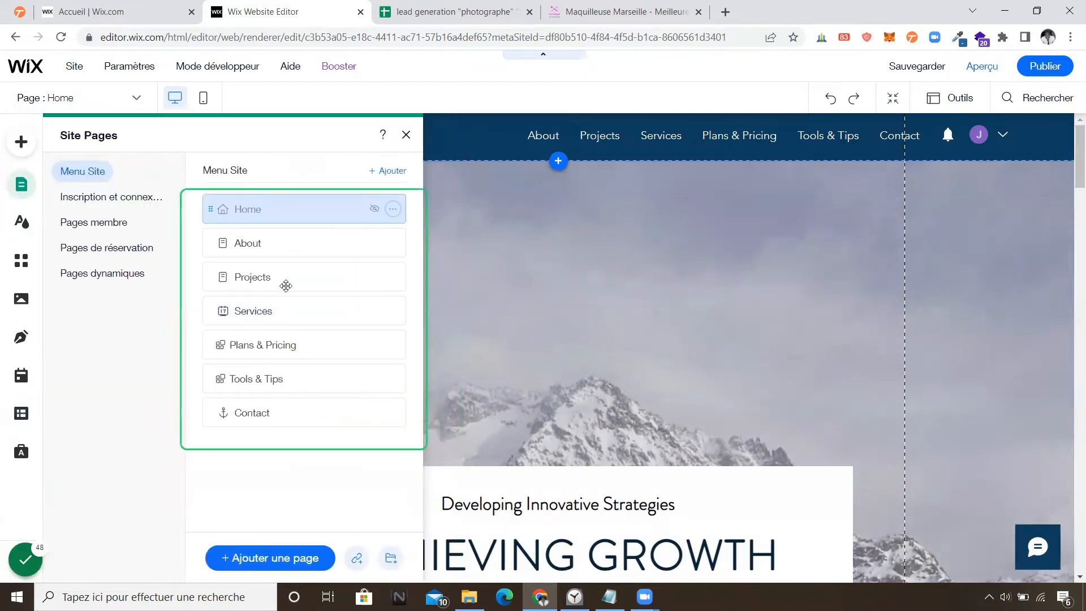
pyautogui.click(303, 570)
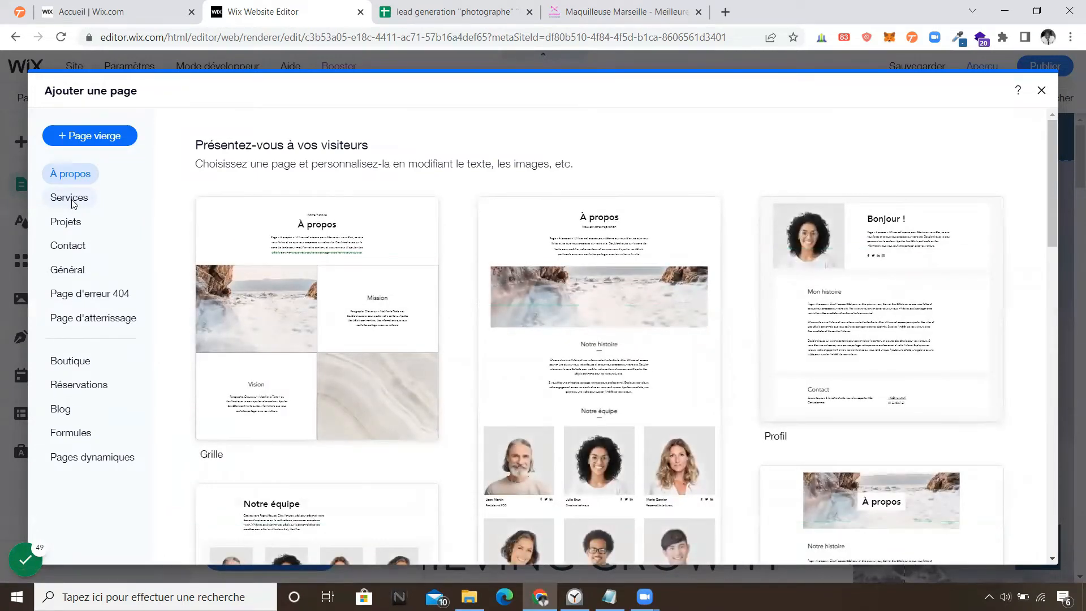
pyautogui.click(59, 199)
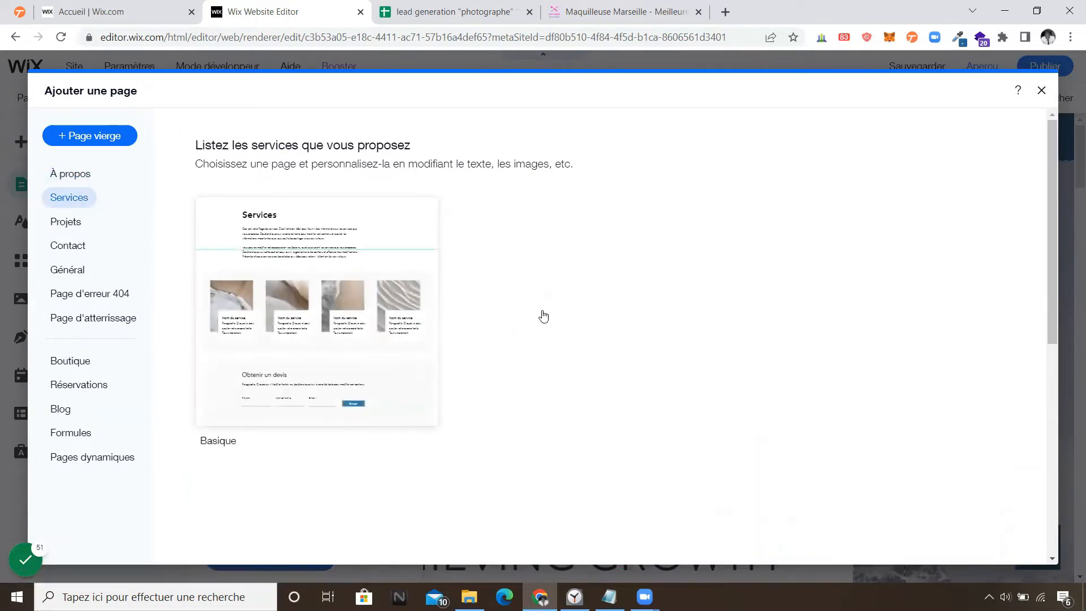
pyautogui.moveTo(638, 340)
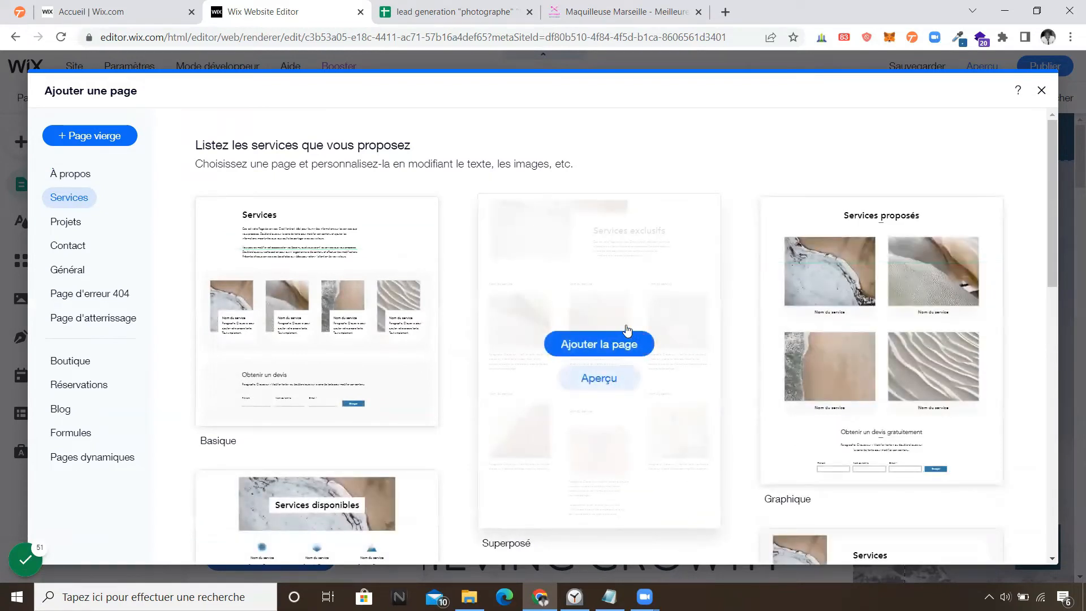
pyautogui.moveTo(365, 282)
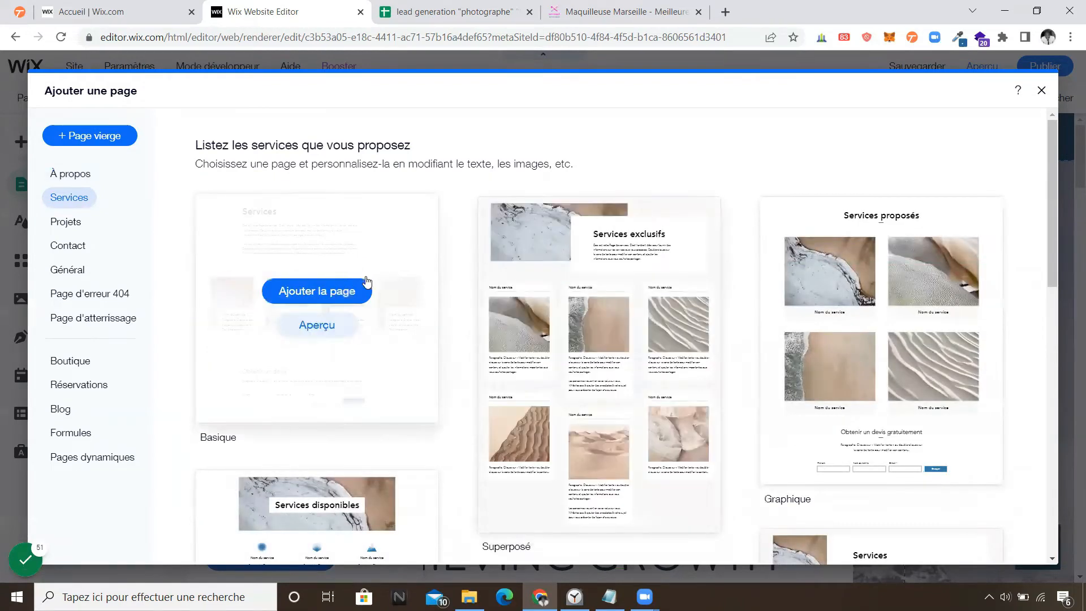
pyautogui.click(334, 295)
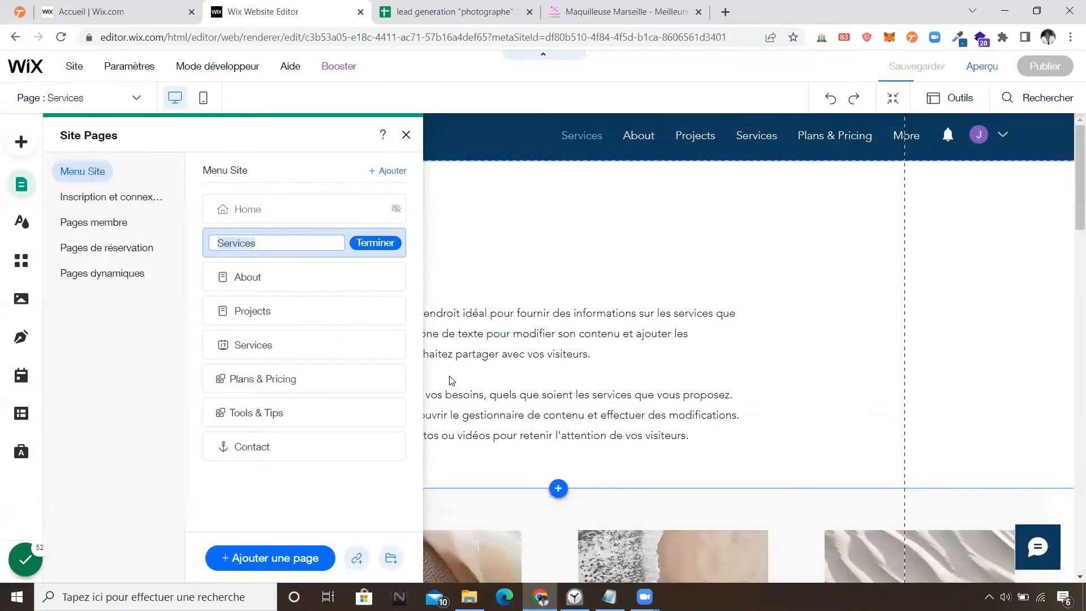
pyautogui.click(376, 243)
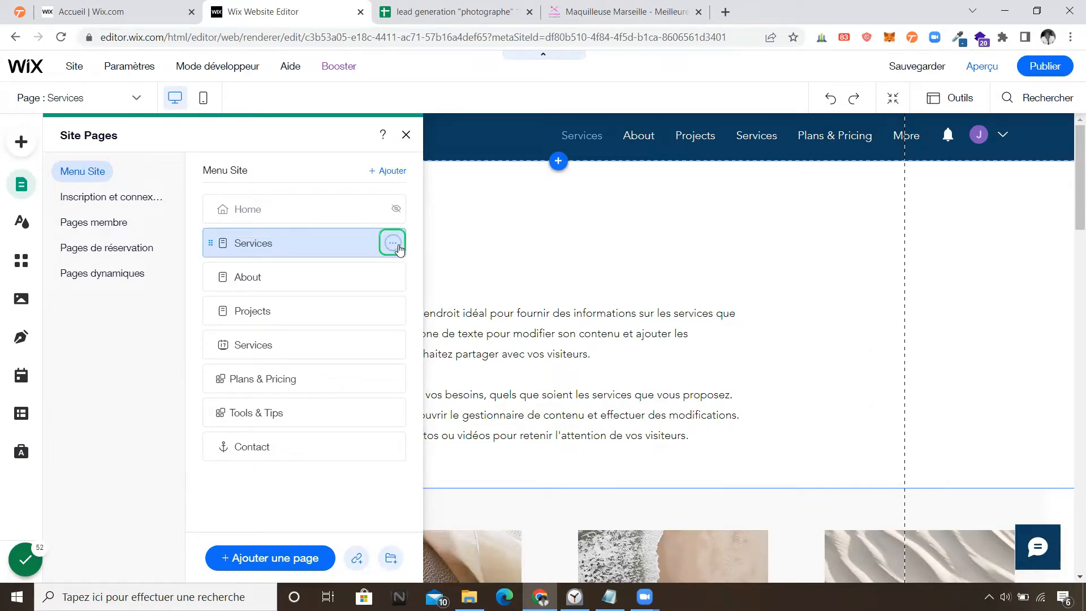
# Step: Convert the new Services page into a dynamic page based on the existing Test Photographe collection
pyautogui.click(396, 248)
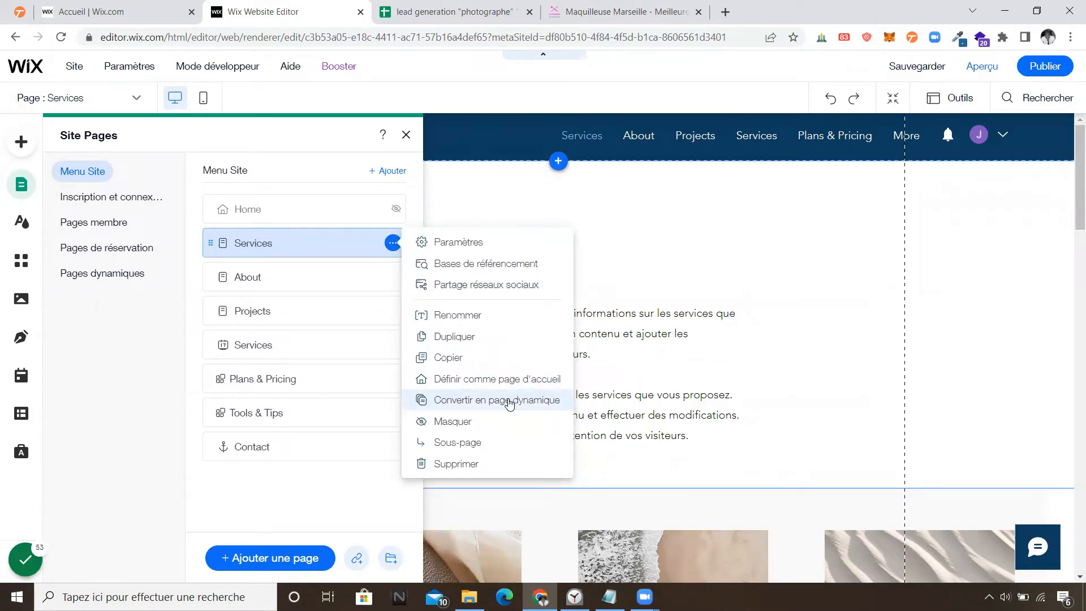
pyautogui.click(510, 404)
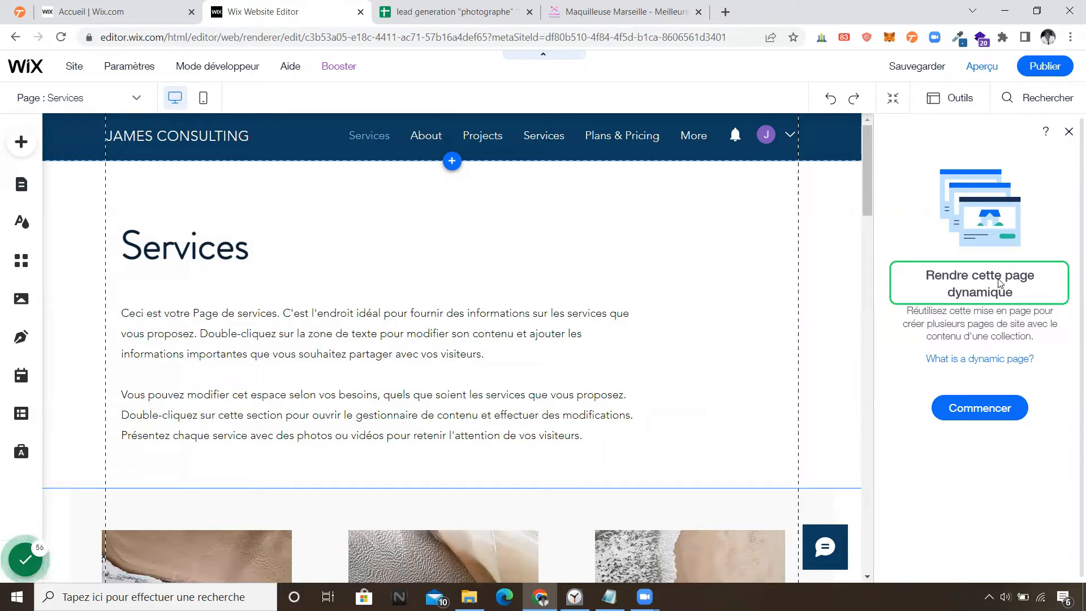
pyautogui.click(987, 416)
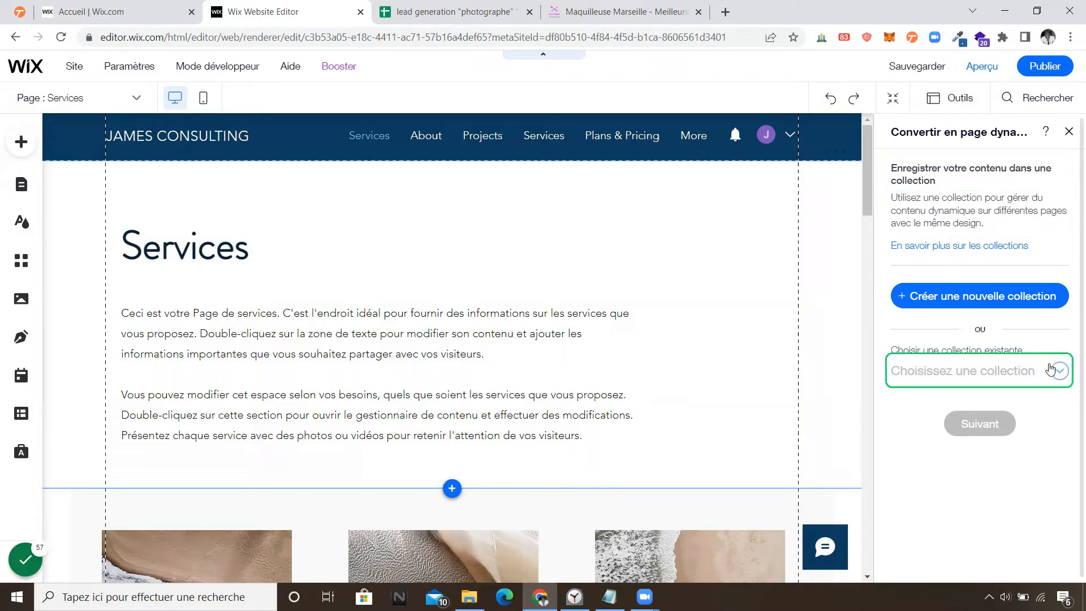
pyautogui.click(1060, 371)
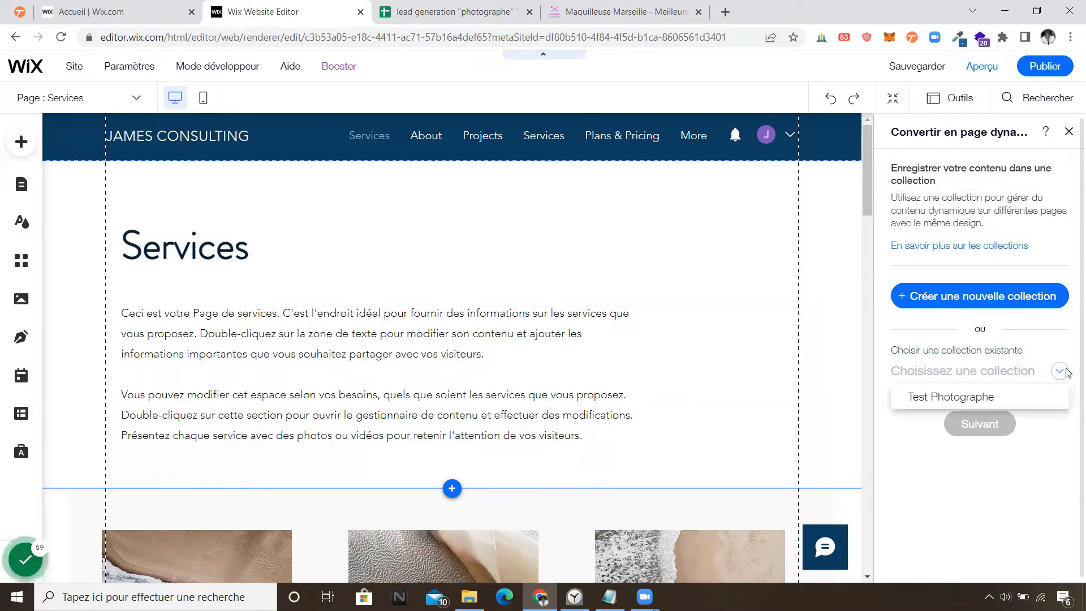
pyautogui.click(973, 399)
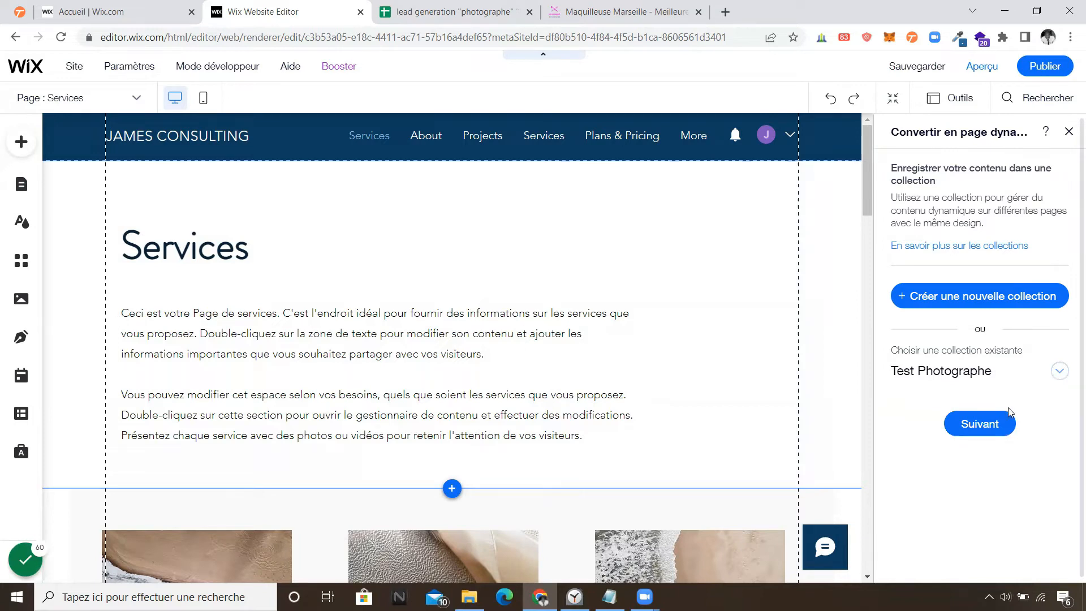
pyautogui.click(1005, 428)
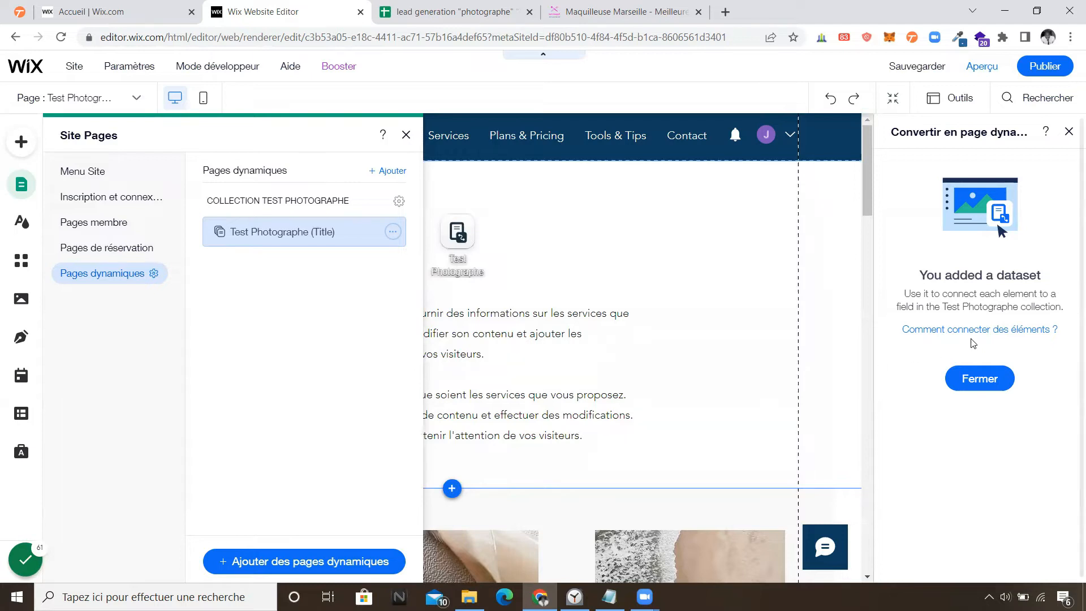
pyautogui.click(972, 384)
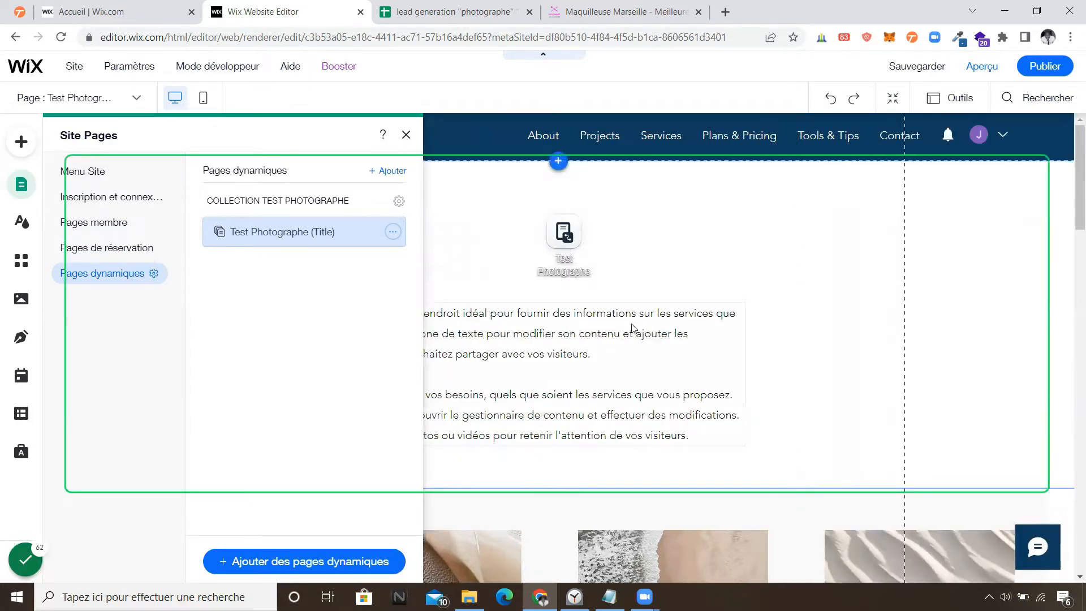
# Step: Connect the introductory text under the Services heading to the Paragraphe 1 field of the Test Photographe Item dataset
pyautogui.click(632, 328)
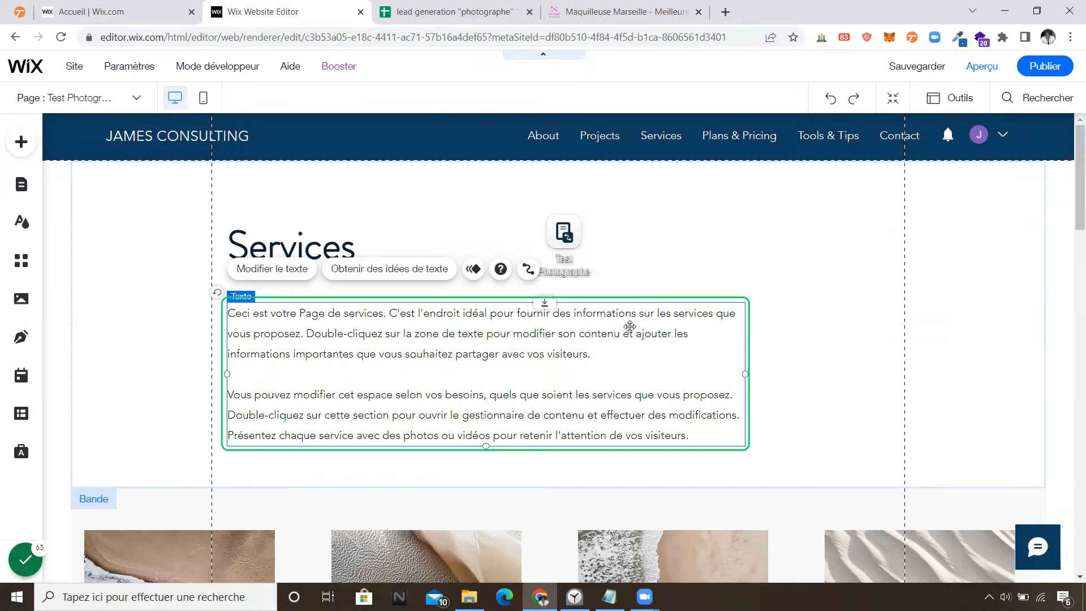
pyautogui.click(528, 270)
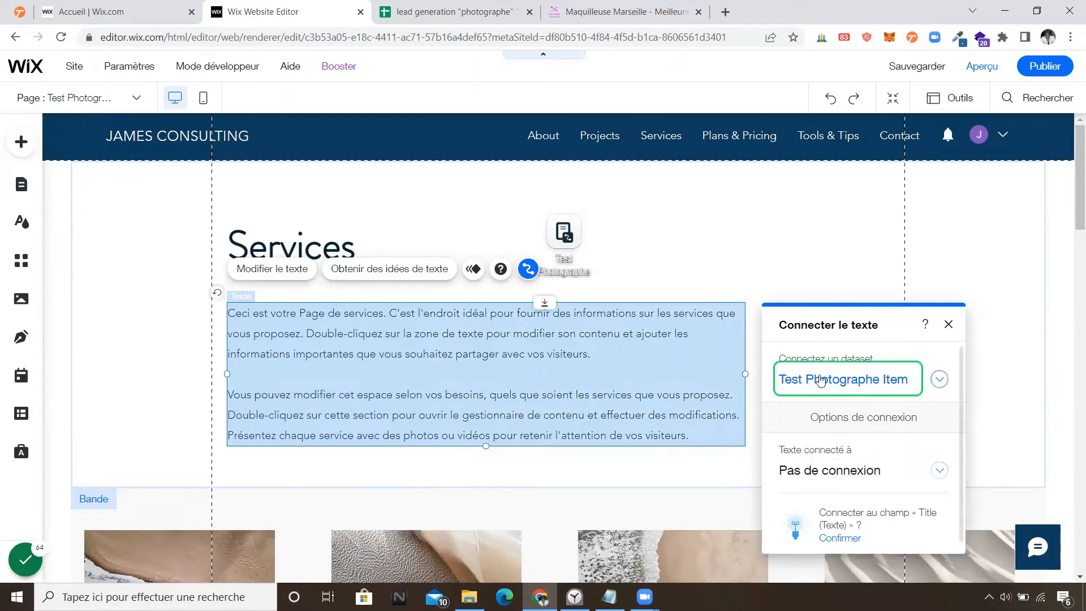
pyautogui.click(886, 385)
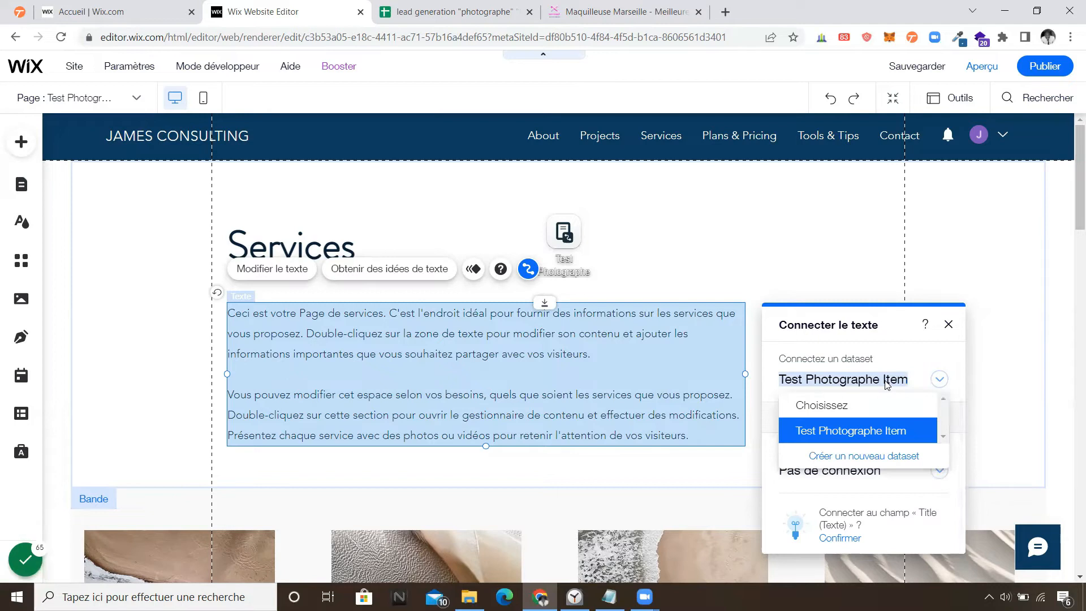
pyautogui.click(943, 482)
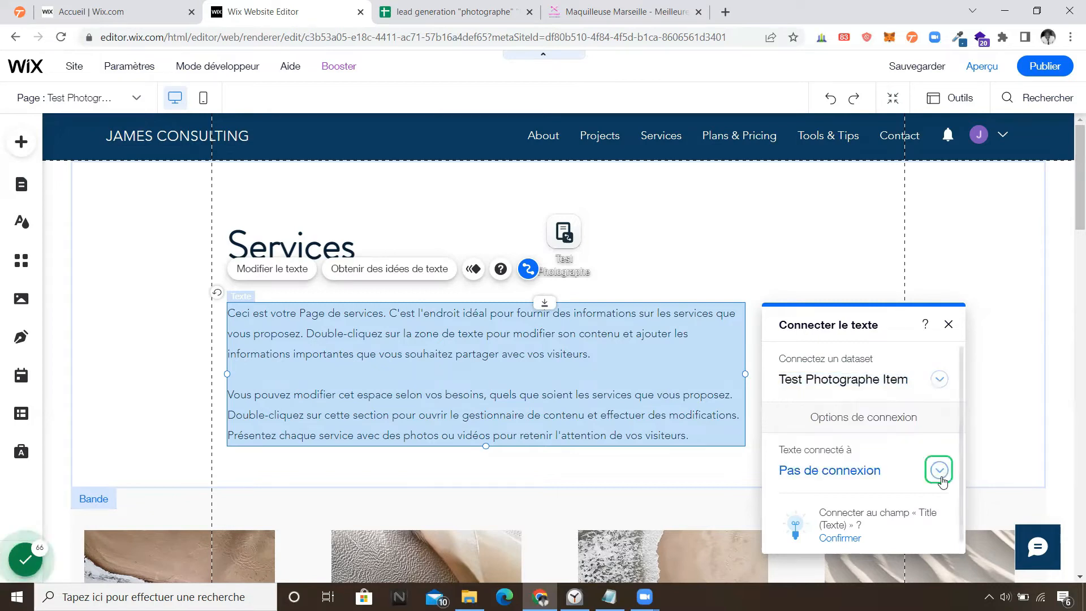
pyautogui.click(944, 482)
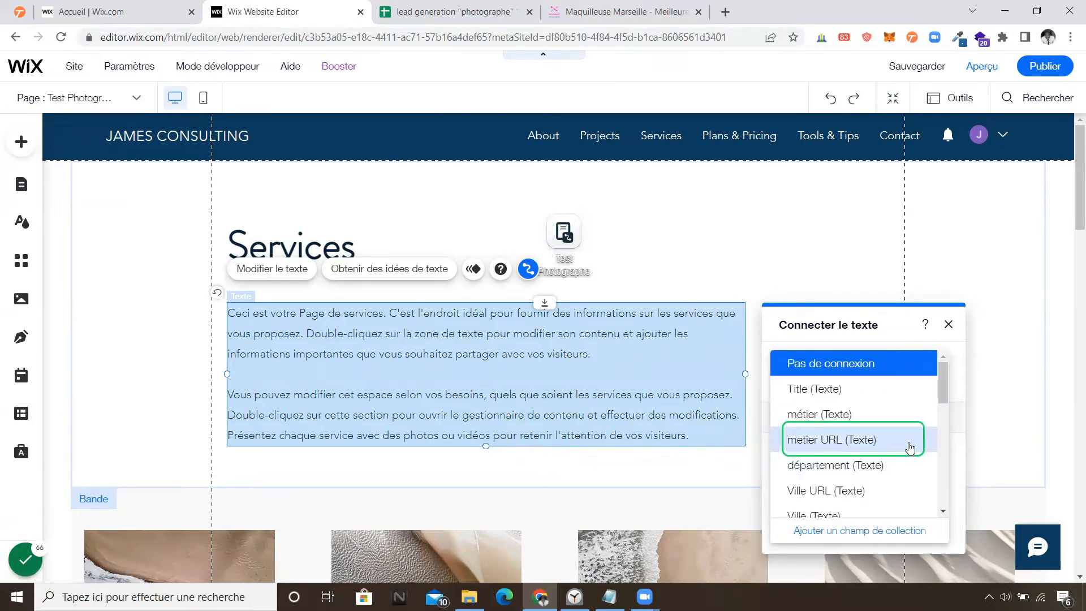
pyautogui.scroll(-5, 908, 447)
pyautogui.scroll(-5, 905, 451)
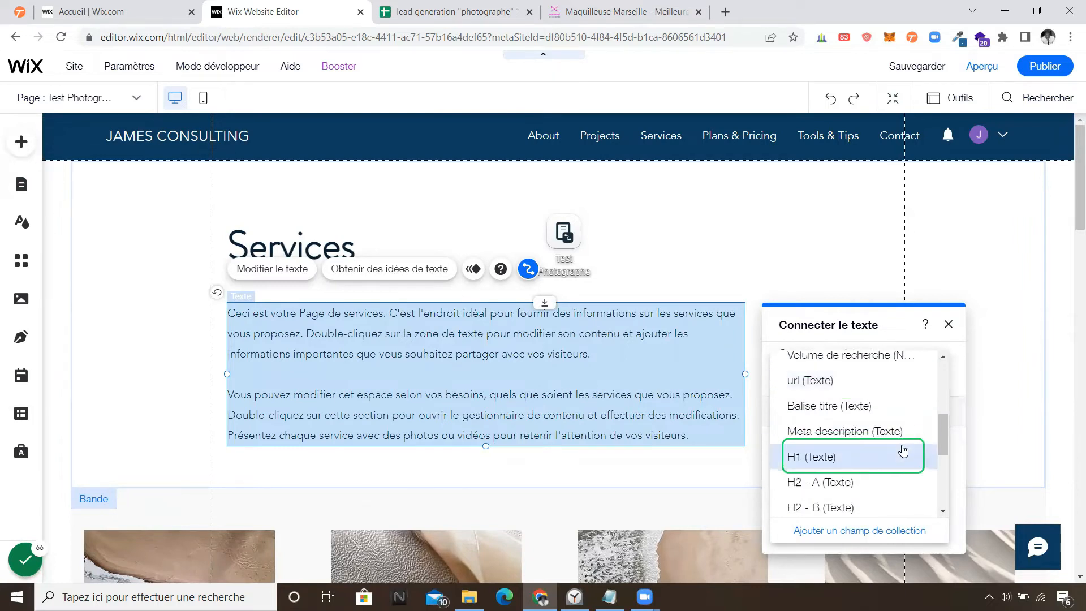
pyautogui.click(870, 417)
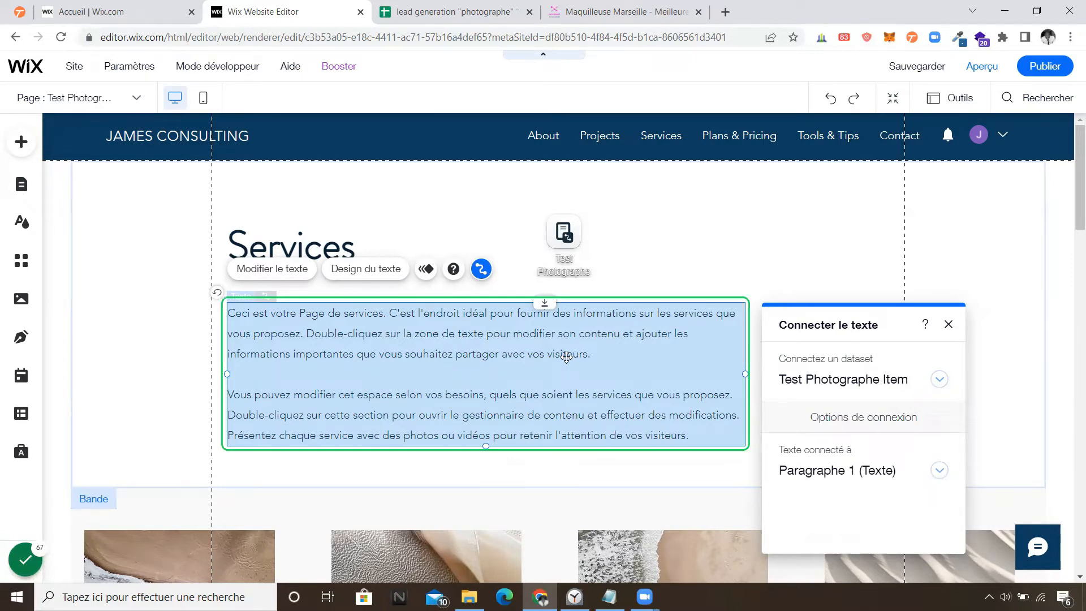
# Step: Connect the Services heading to the H1 field of the Test Photographe Item dataset
pyautogui.click(310, 247)
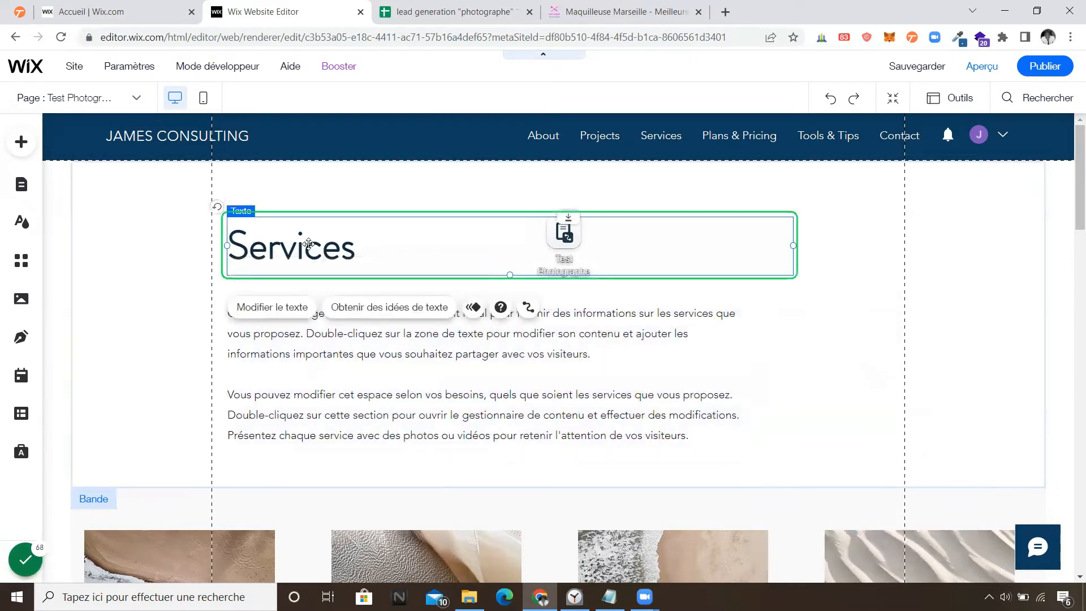
pyautogui.click(527, 308)
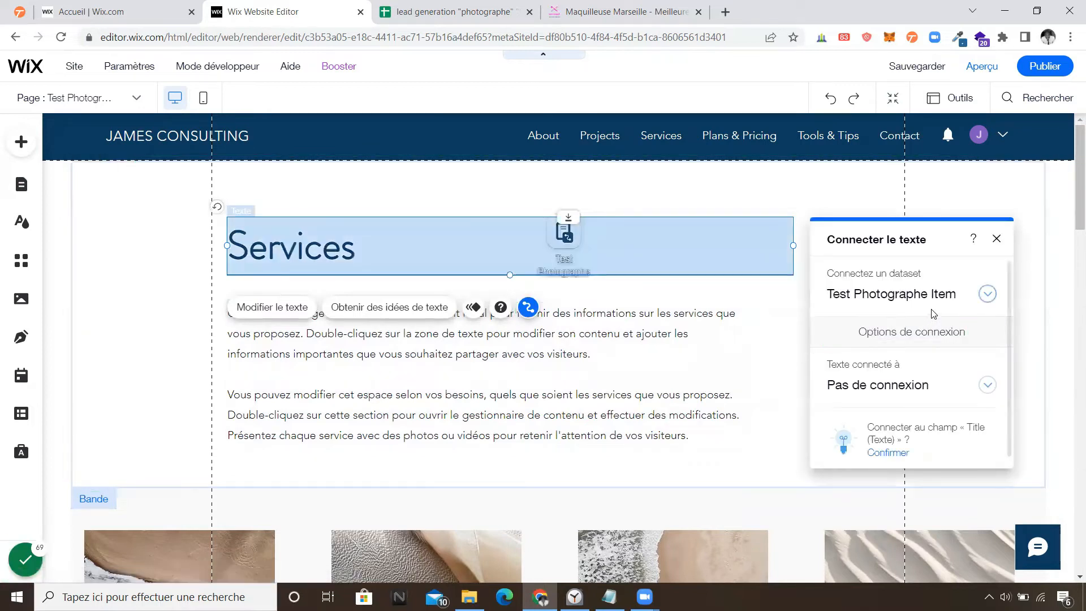
pyautogui.click(986, 388)
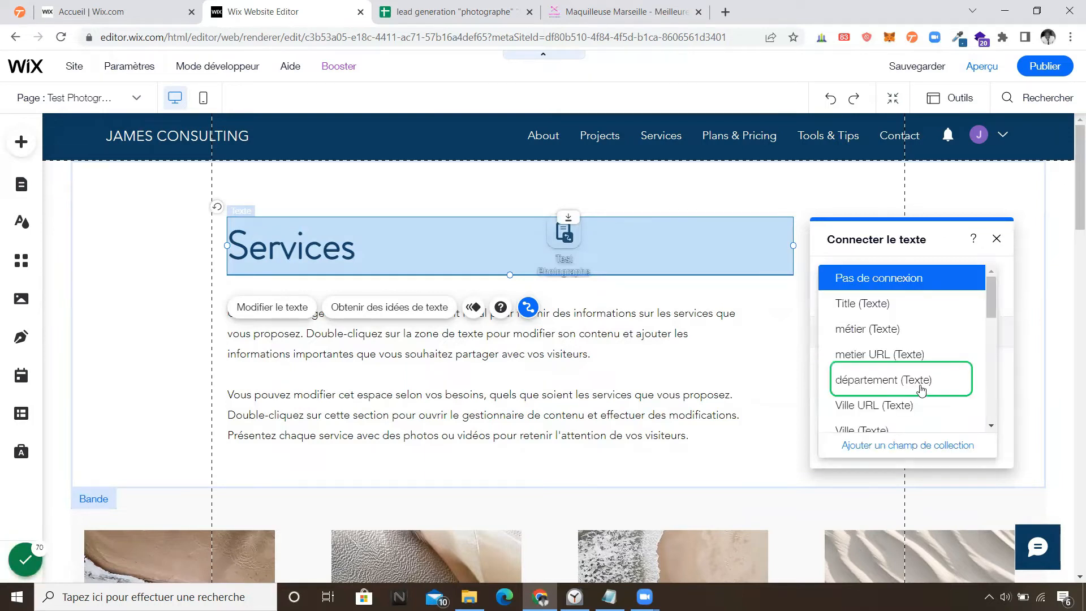
pyautogui.scroll(-5, 922, 390)
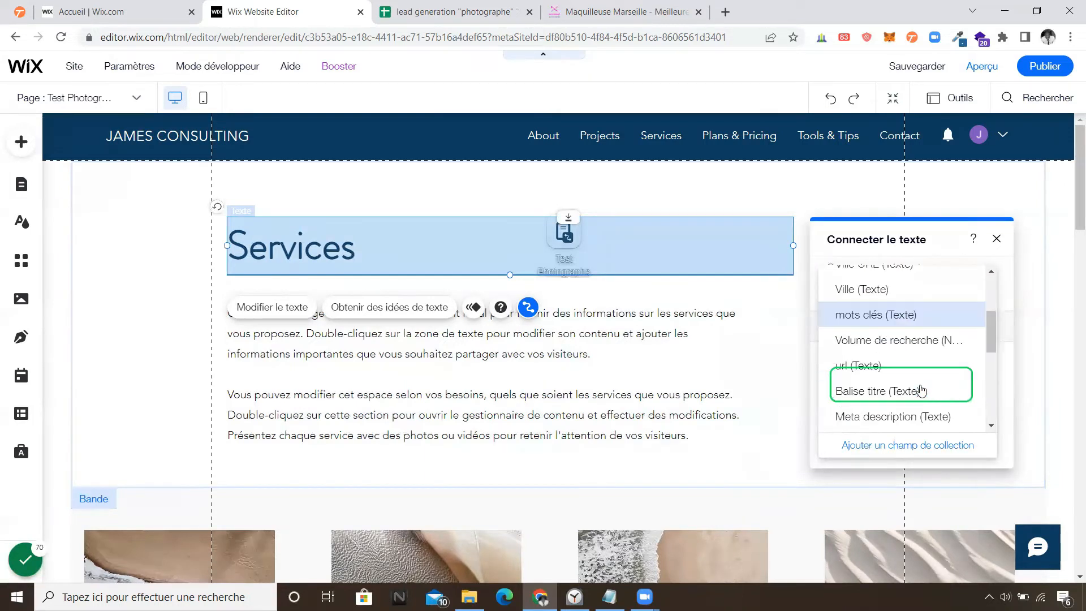
pyautogui.scroll(-2, 921, 385)
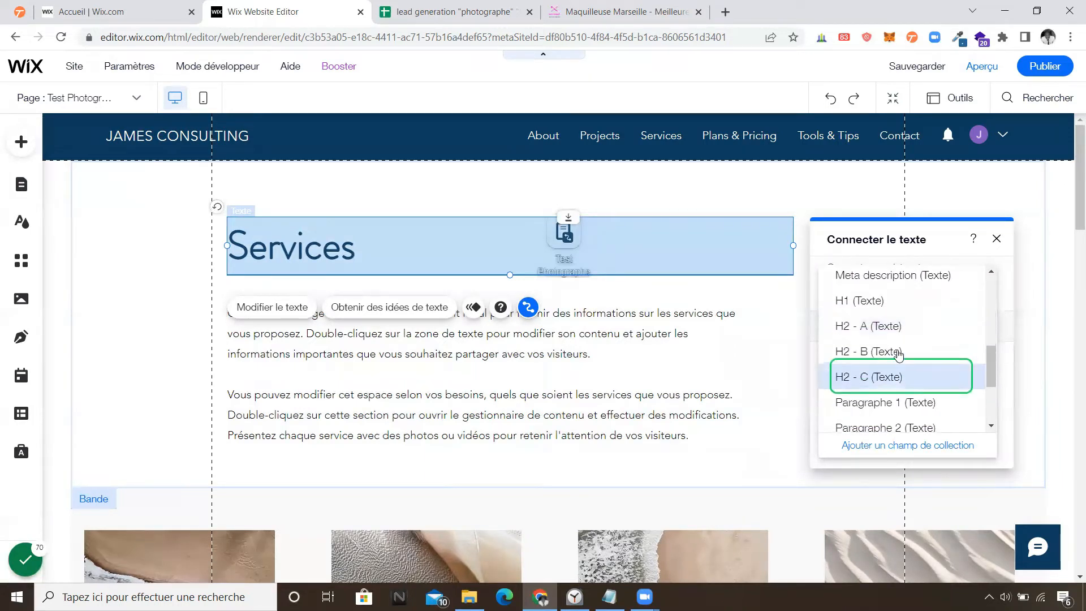
pyautogui.click(897, 306)
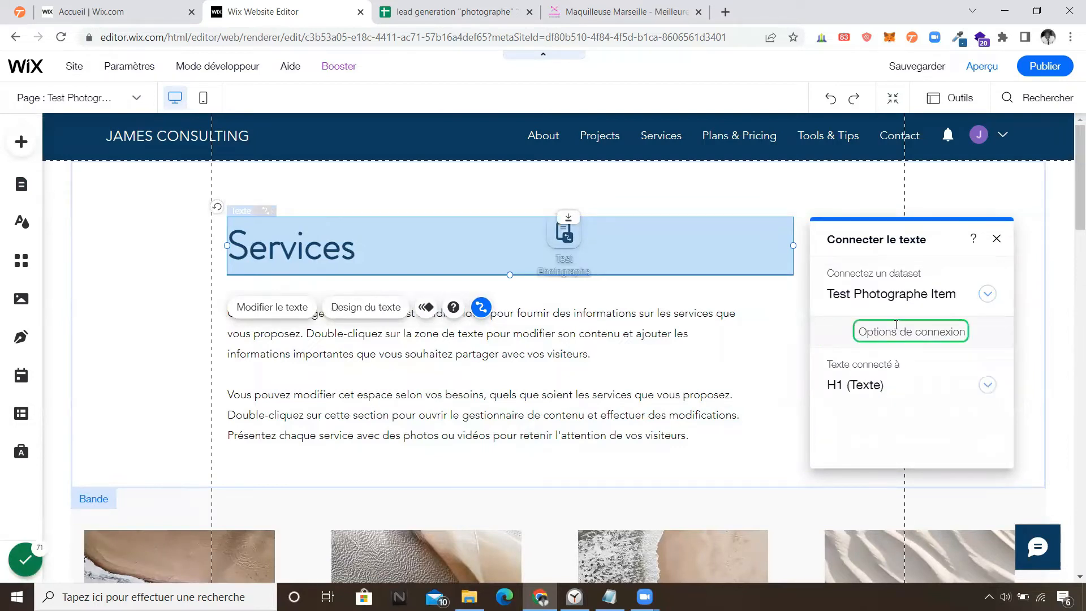
# Step: Connect the "Obtenir un devis" heading to the H2 - A field of the Test Photographe Item dataset
pyautogui.click(664, 397)
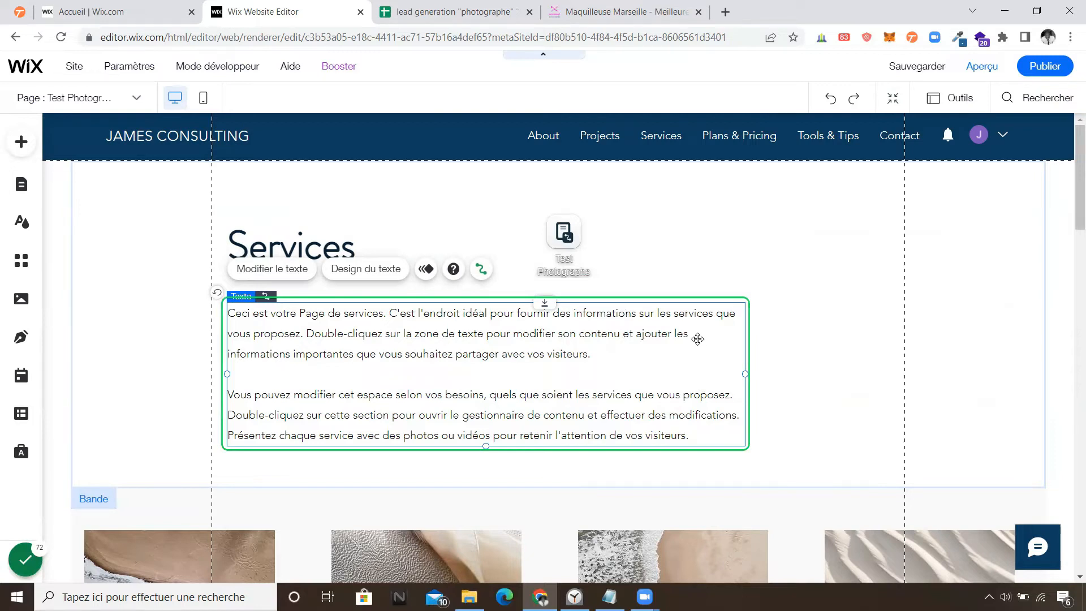
pyautogui.scroll(-2, 687, 338)
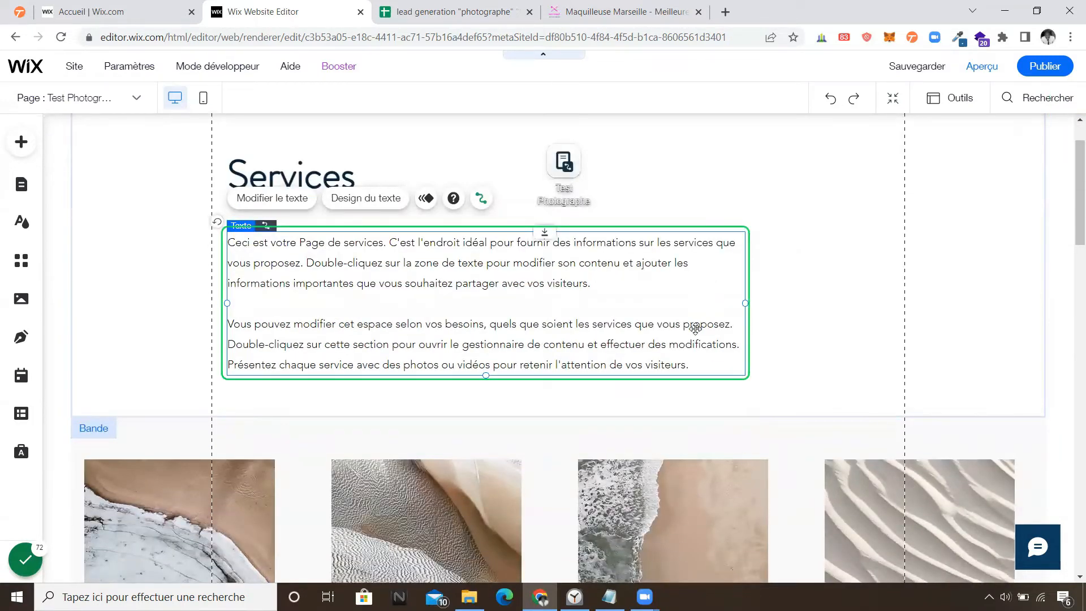
pyautogui.scroll(-2, 694, 327)
pyautogui.scroll(-3, 694, 333)
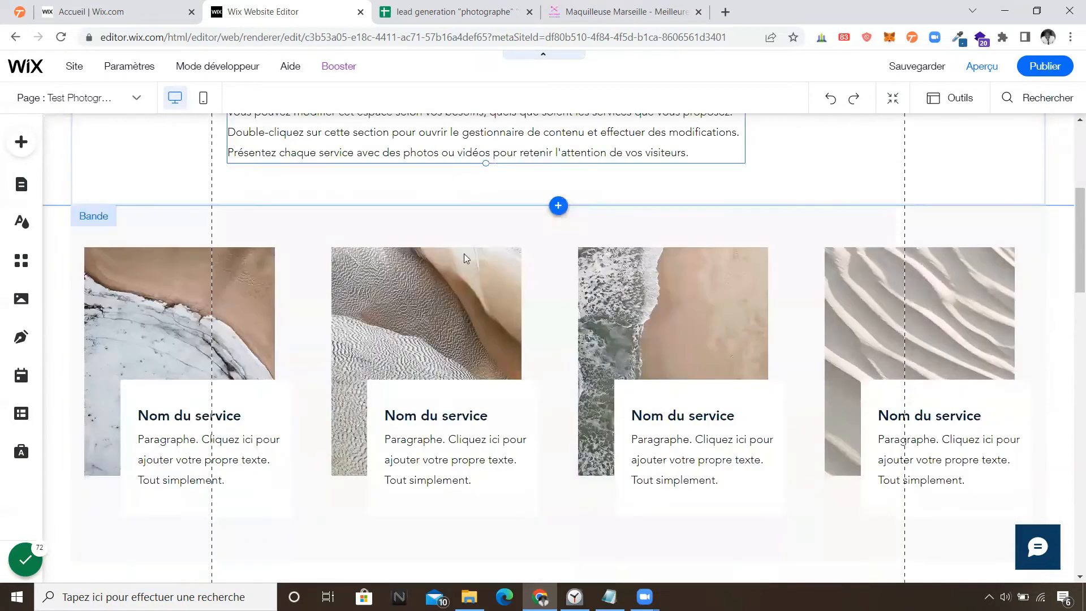
pyautogui.scroll(-3, 461, 258)
pyautogui.scroll(-2, 406, 342)
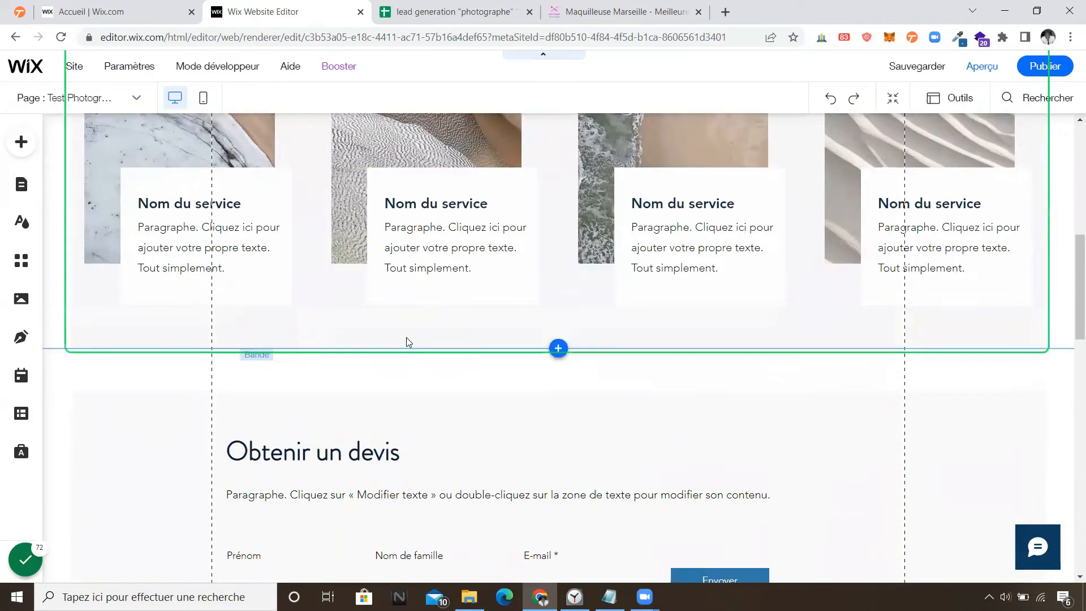
pyautogui.click(299, 444)
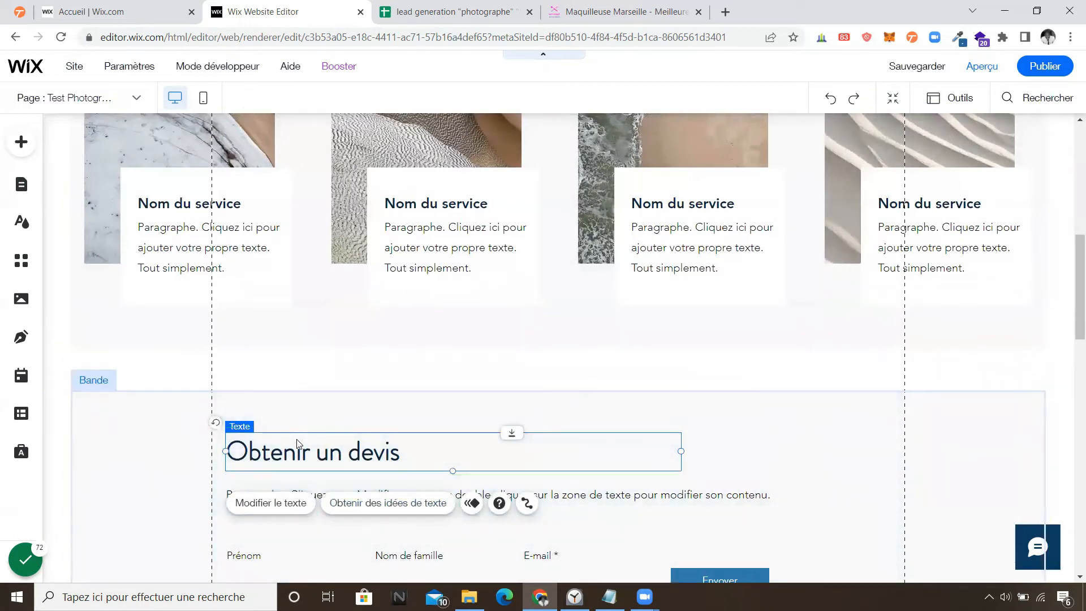
pyautogui.scroll(-2, 396, 362)
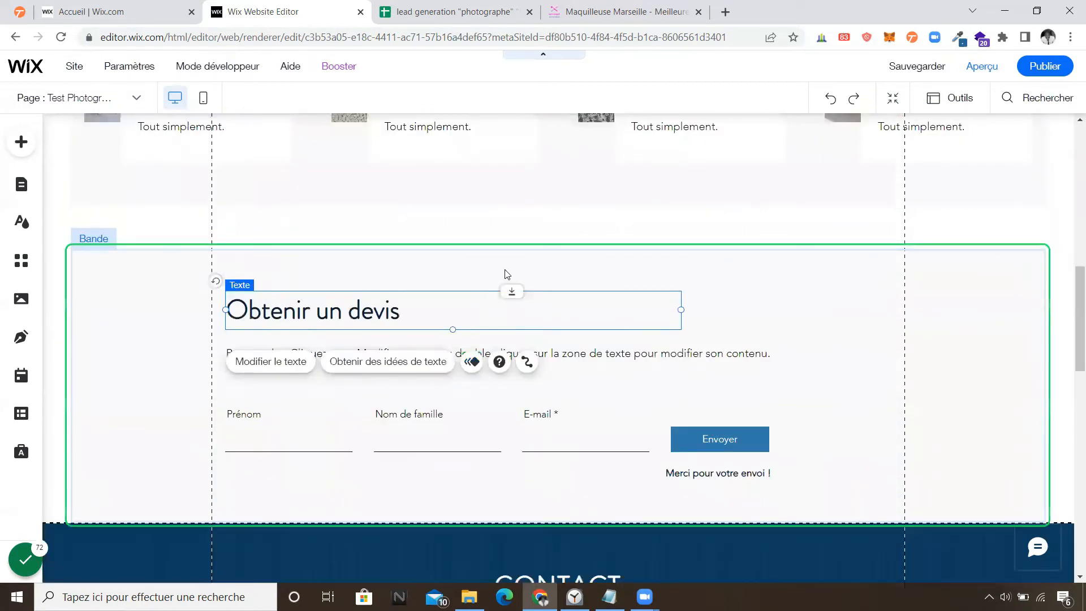
pyautogui.click(527, 362)
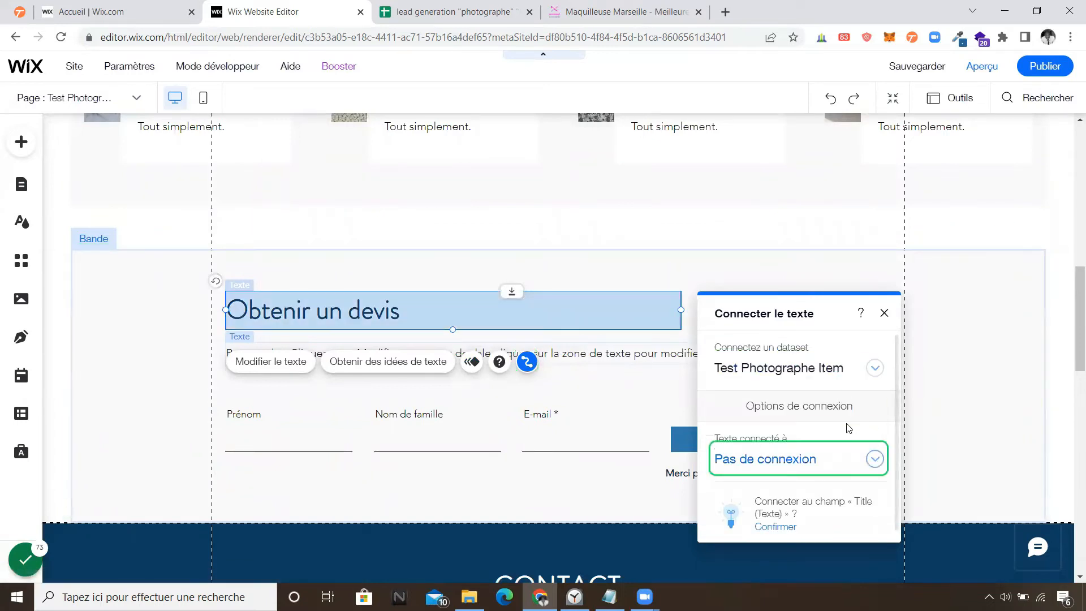
pyautogui.click(849, 453)
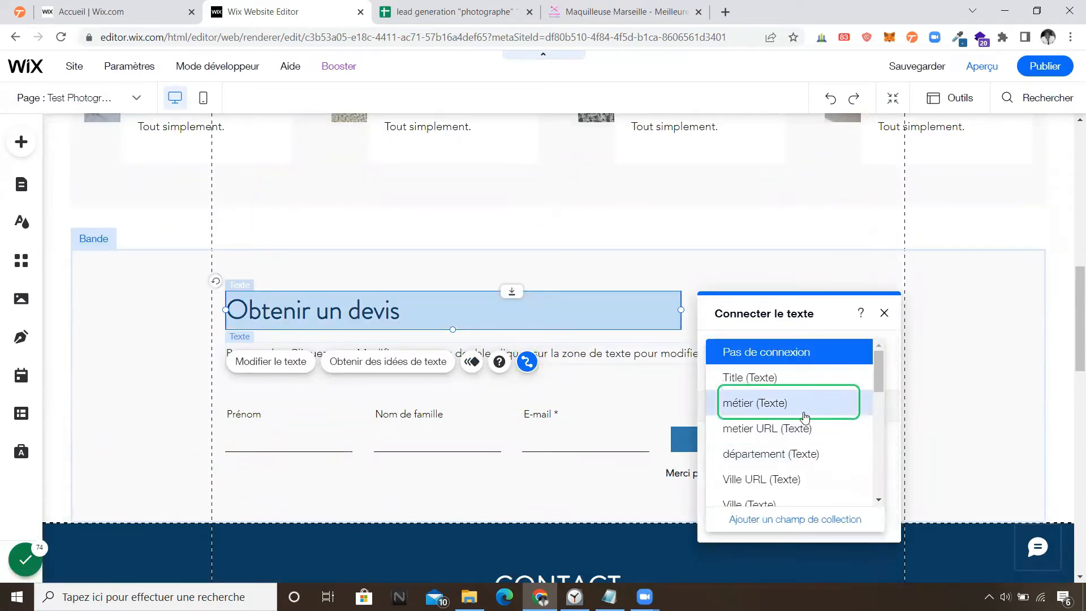
pyautogui.scroll(-4, 797, 430)
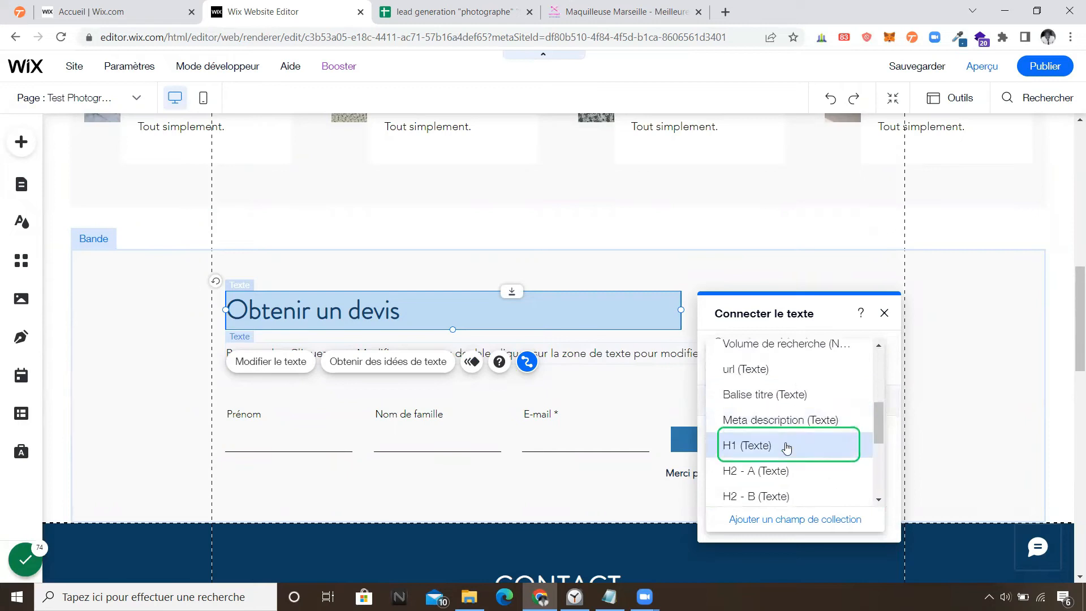
pyautogui.click(784, 454)
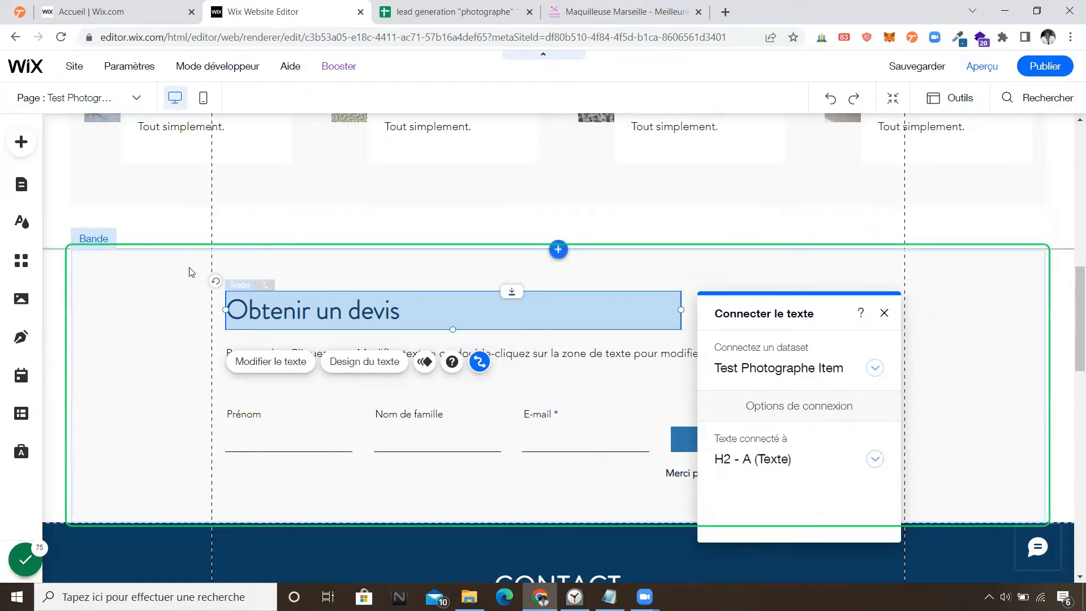
# Step: Open the SEO basics (Bases de référencement) settings of the Test Photographe (Title) dynamic page
pyautogui.click(136, 98)
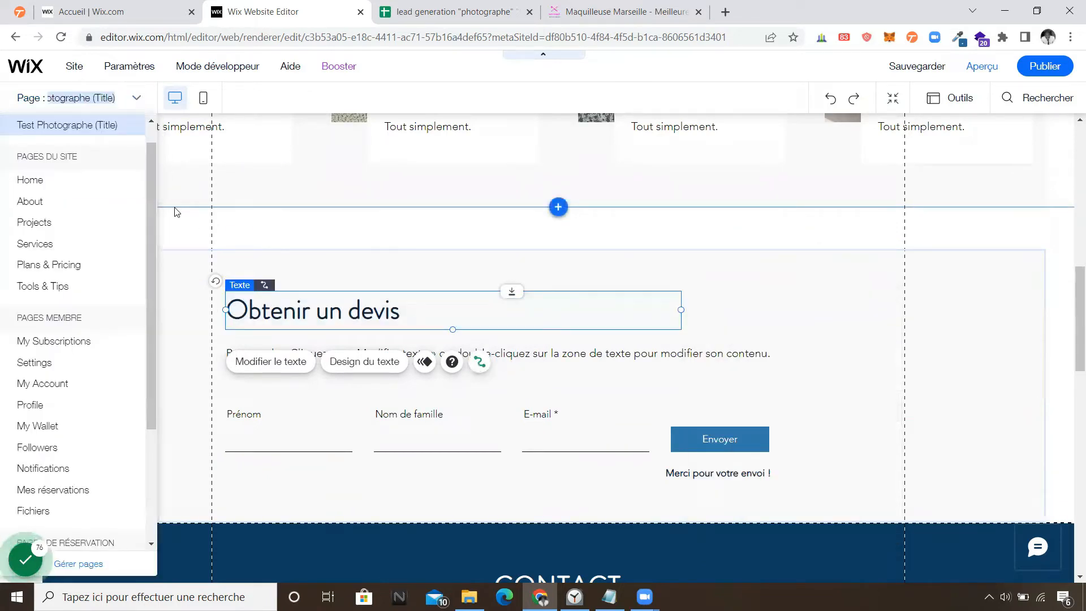
pyautogui.click(95, 564)
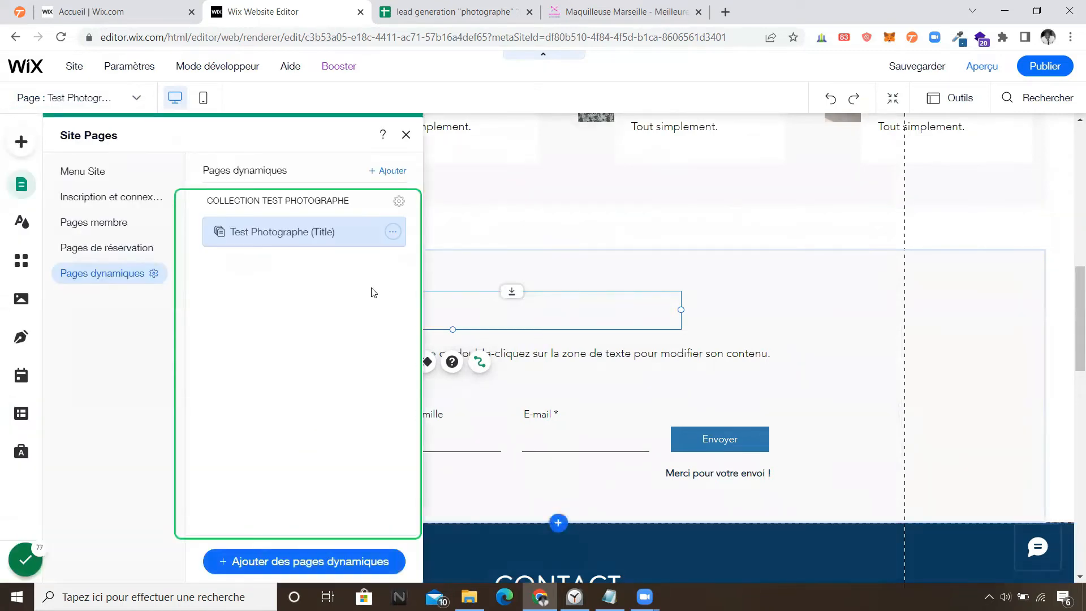
pyautogui.click(392, 232)
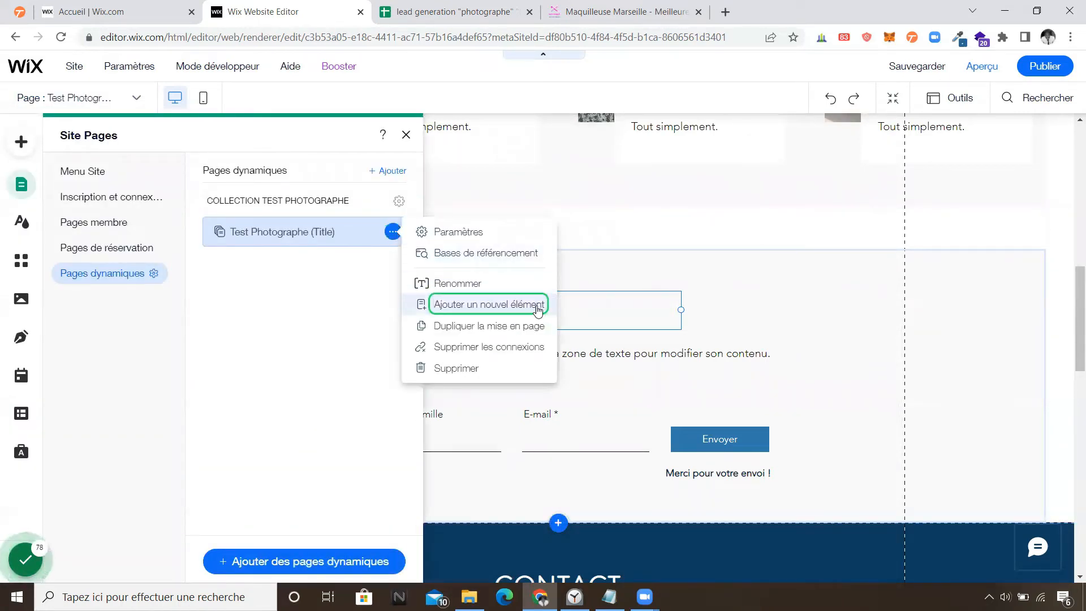
pyautogui.click(503, 258)
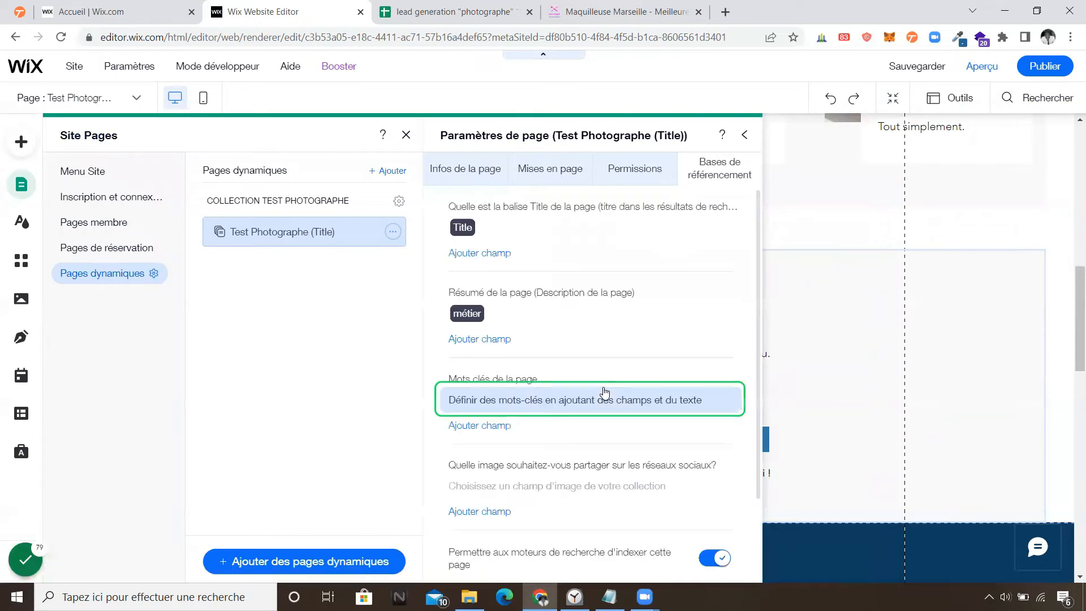
# Step: Replace the field in the page's title tag setting with the Balise titre field
pyautogui.click(515, 228)
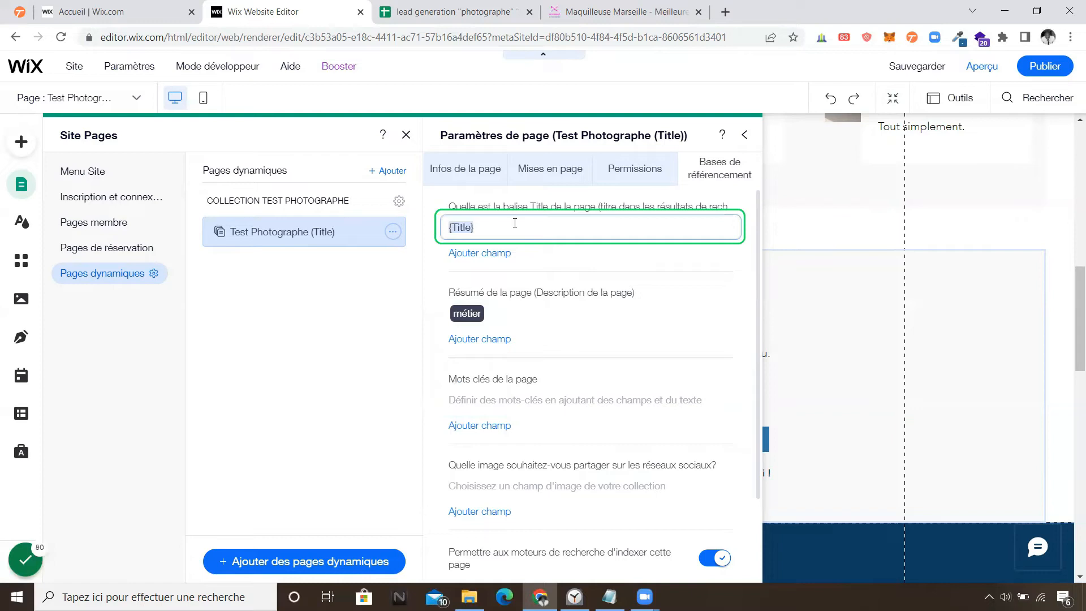
pyautogui.click(515, 223)
pyautogui.press('BackSpace')
pyautogui.press('BackSpace')
pyautogui.press('BackSpace')
pyautogui.press('BackSpace')
pyautogui.press('BackSpace')
pyautogui.press('BackSpace')
pyautogui.click(497, 254)
pyautogui.click(497, 254)
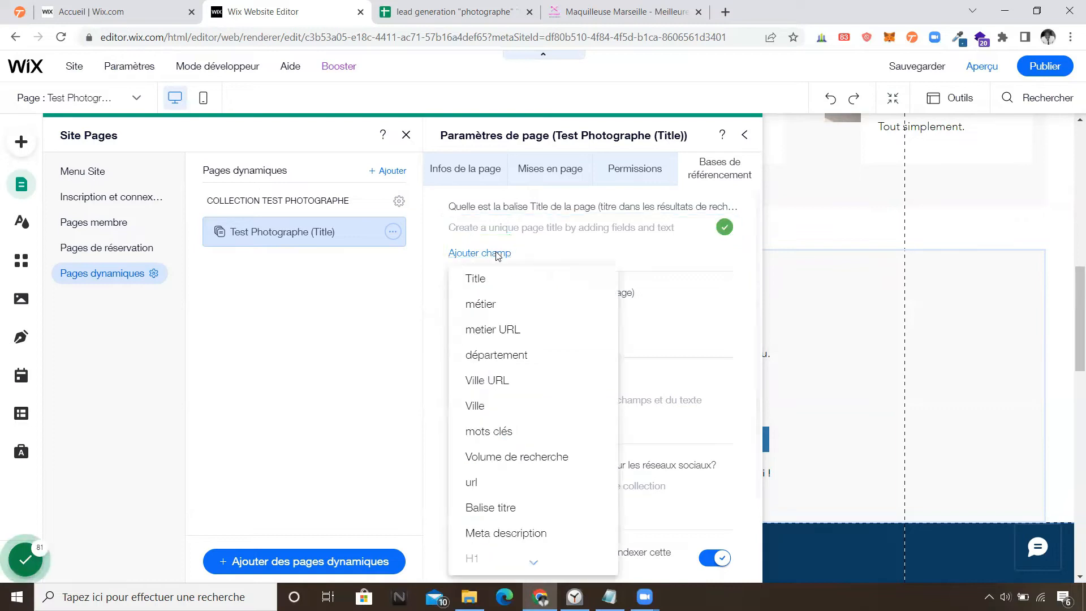
pyautogui.scroll(-1, 526, 414)
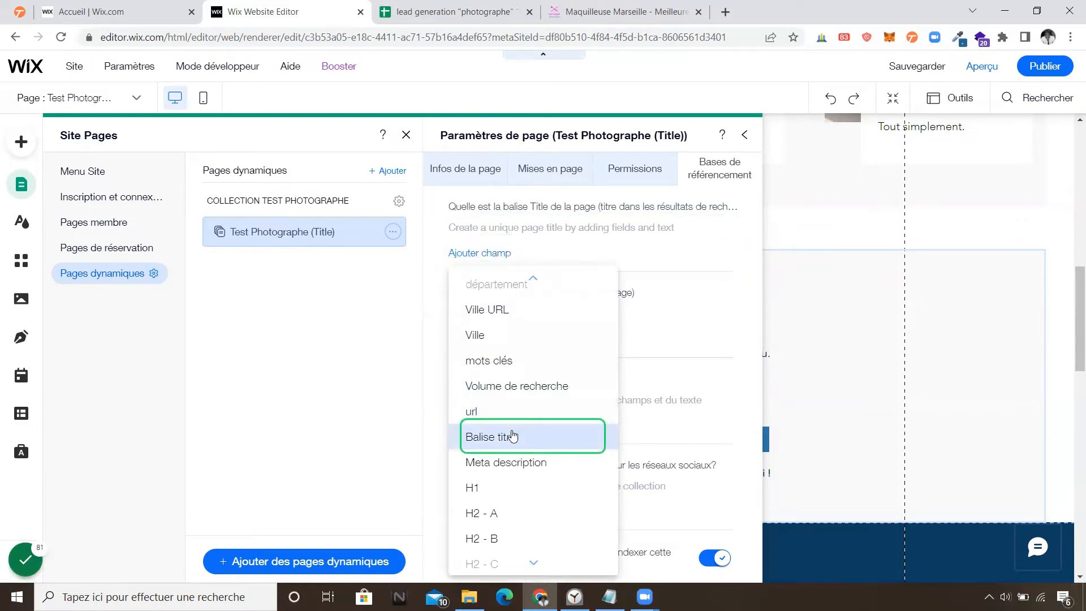
pyautogui.click(513, 436)
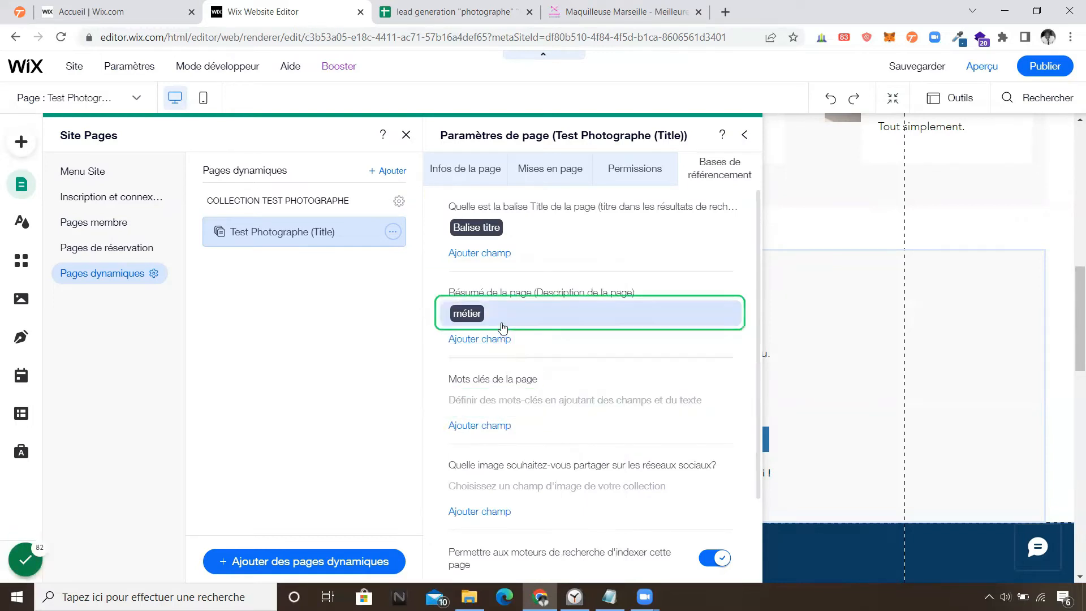
# Step: Replace the field in the page summary (Résumé de la page) with the Meta description field
pyautogui.click(503, 314)
pyautogui.click(503, 312)
pyautogui.press('BackSpace')
pyautogui.press('BackSpace')
pyautogui.press('BackSpace')
pyautogui.press('BackSpace')
pyautogui.press('BackSpace')
pyautogui.press('BackSpace')
pyautogui.press('BackSpace')
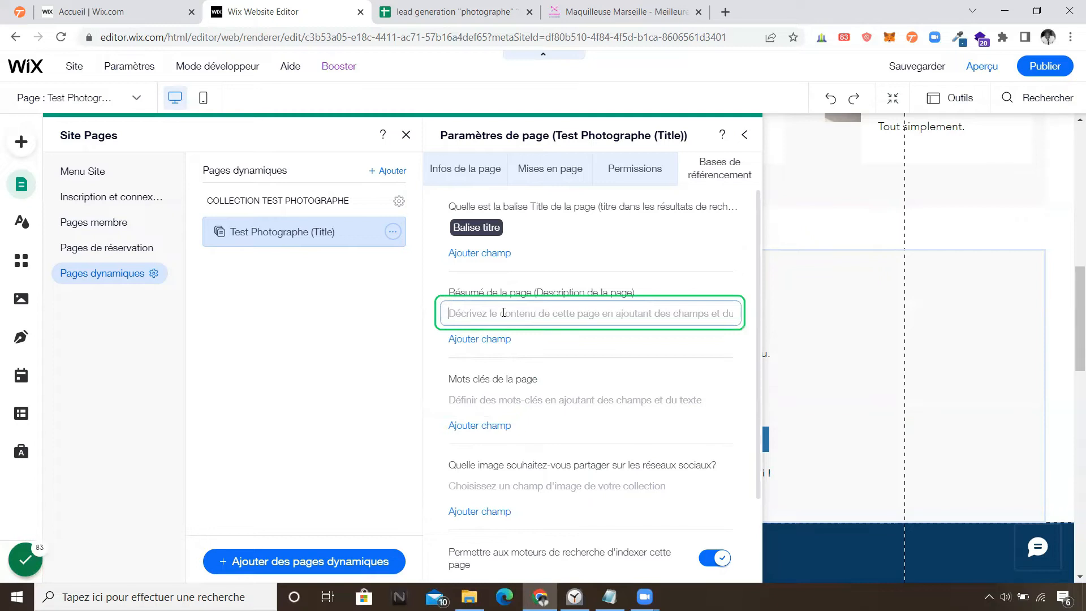
pyautogui.click(486, 339)
pyautogui.scroll(-3, 503, 451)
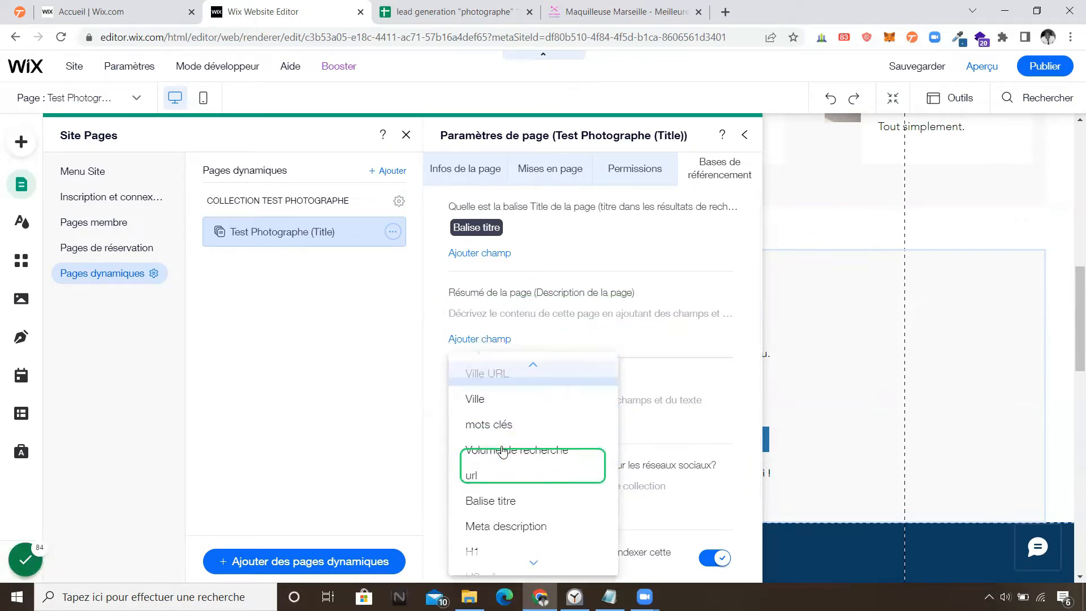
pyautogui.click(505, 476)
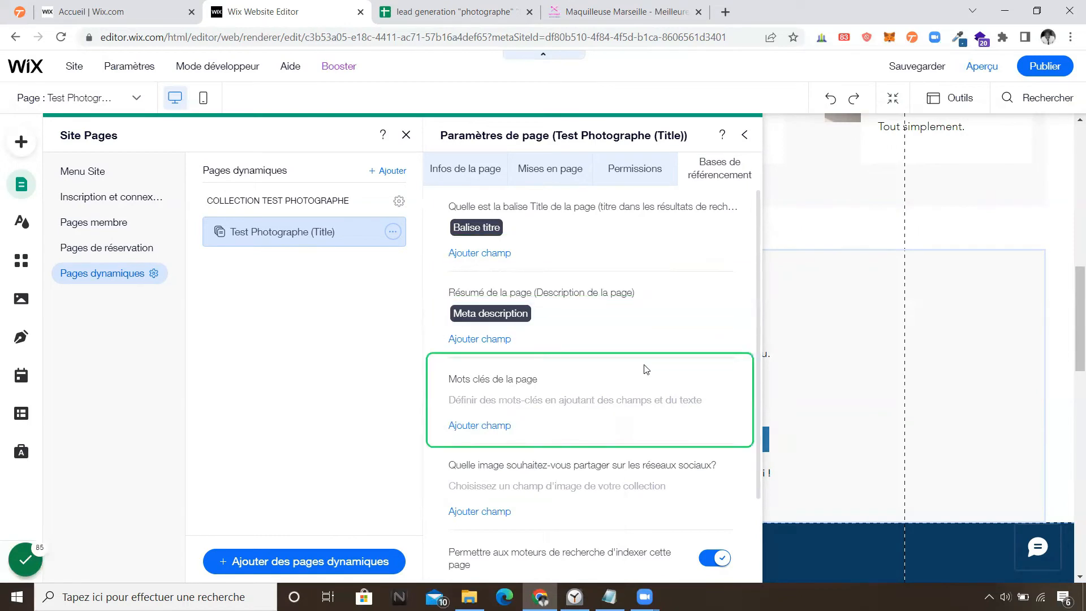
# Step: Replace the test-photographe prefix in the dynamic page's URL with prestation
pyautogui.click(462, 171)
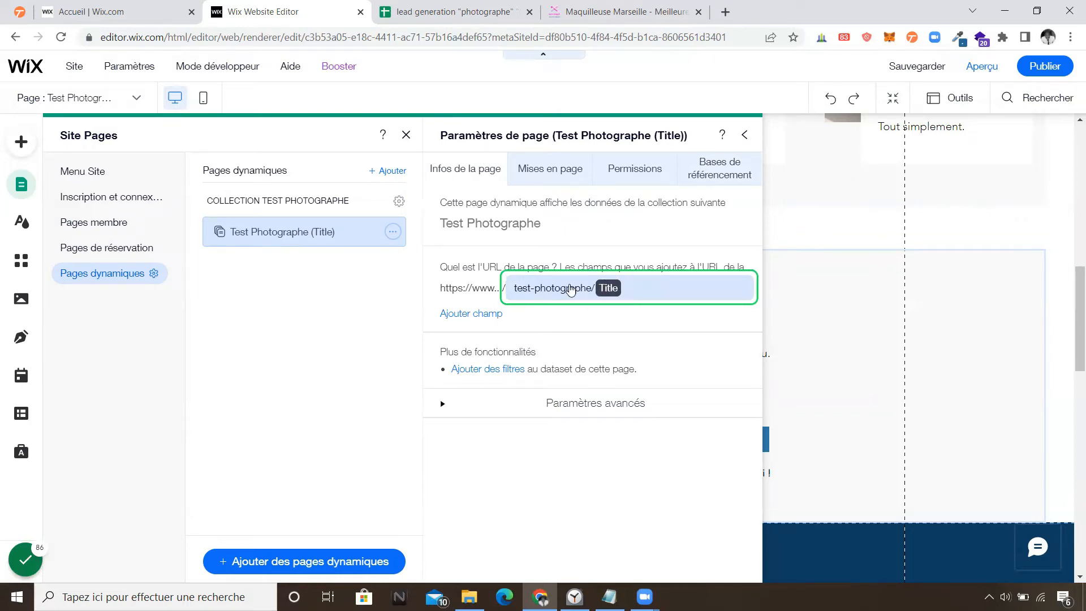
pyautogui.click(570, 289)
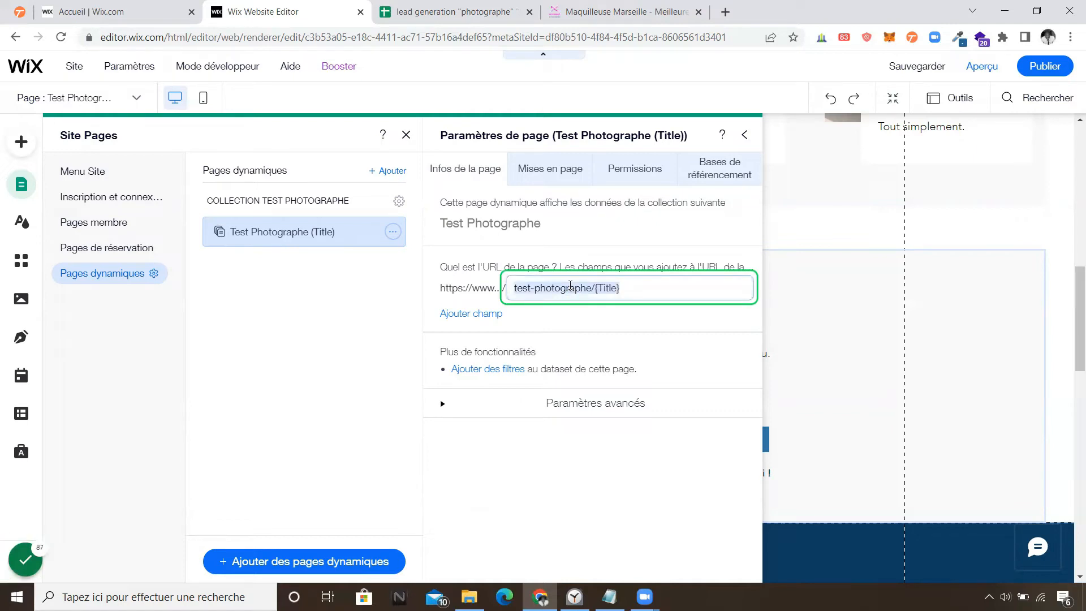
pyautogui.click(569, 288)
pyautogui.moveTo(591, 289); pyautogui.dragTo(516, 284)
pyautogui.write('pre')
pyautogui.write('stat')
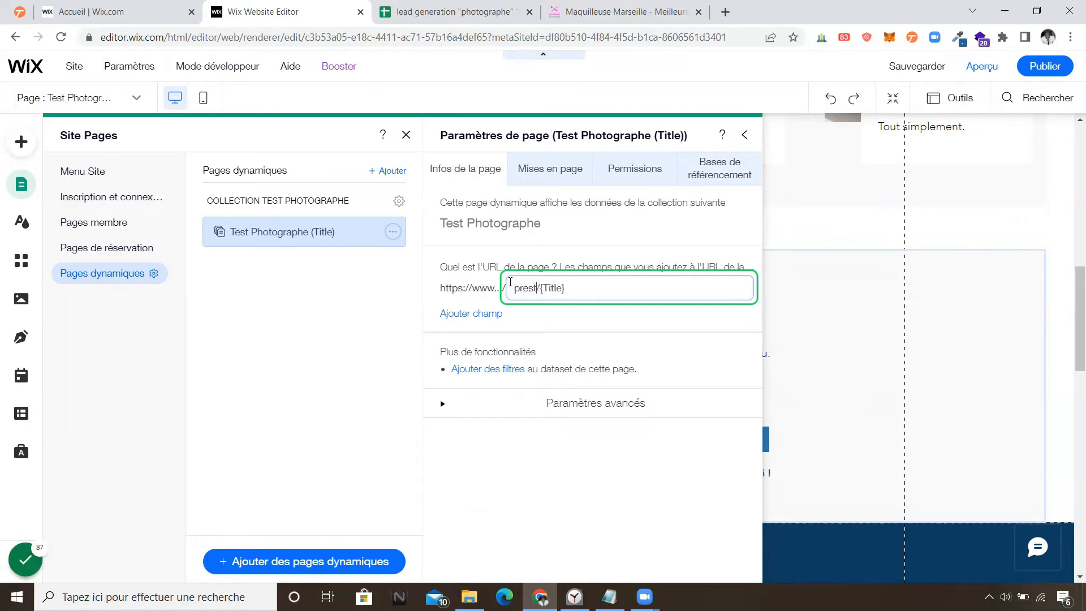
pyautogui.write('ion')
# Step: Replace the Title field in the dynamic page's URL with the metier URL field
pyautogui.press('BackSpace')
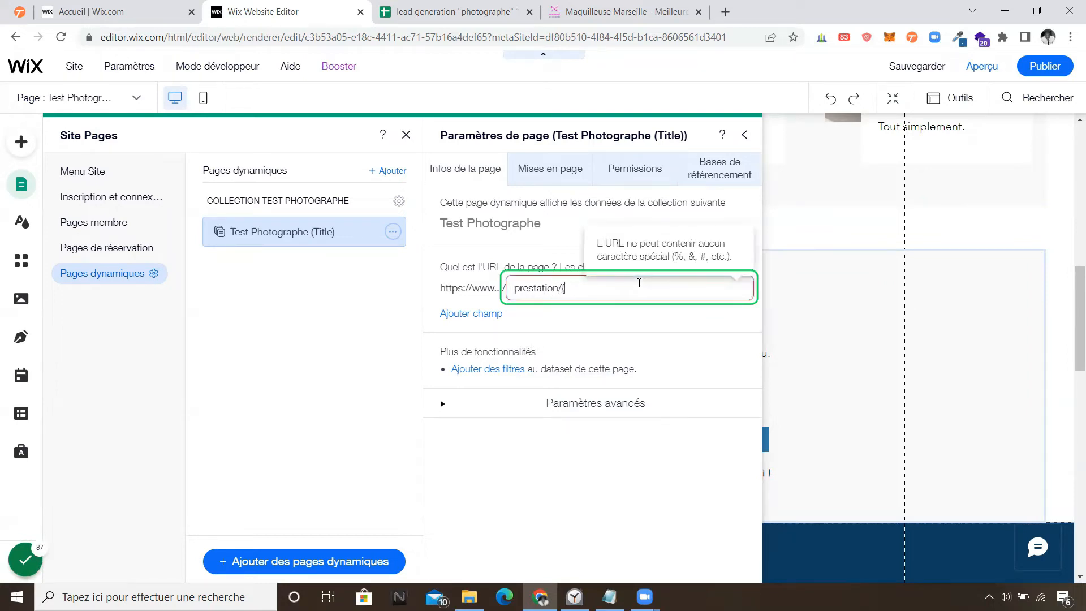
pyautogui.press('BackSpace')
pyautogui.click(459, 311)
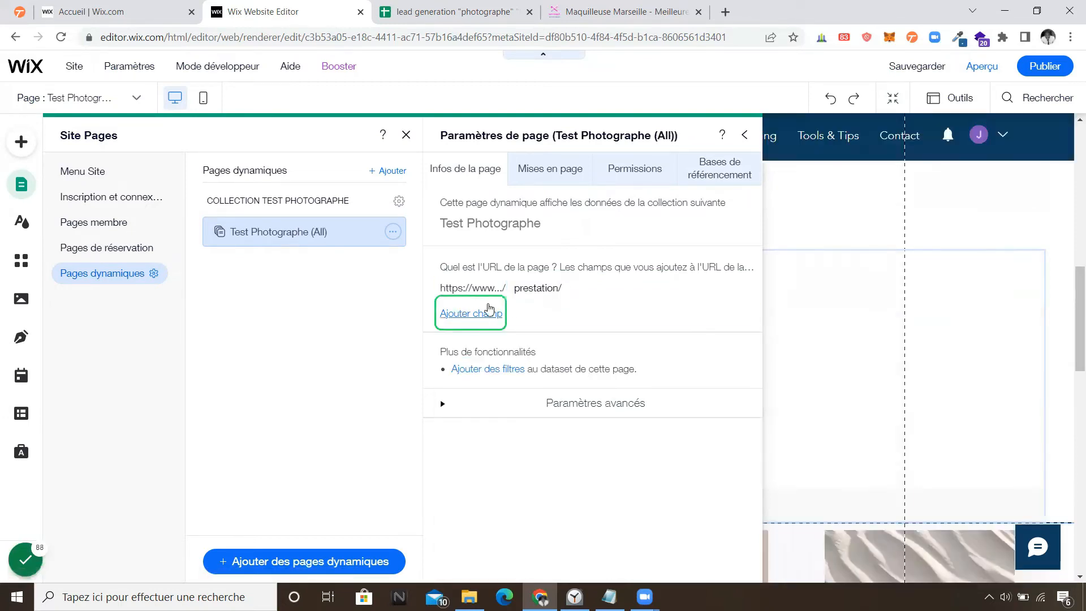
pyautogui.click(486, 312)
pyautogui.click(501, 392)
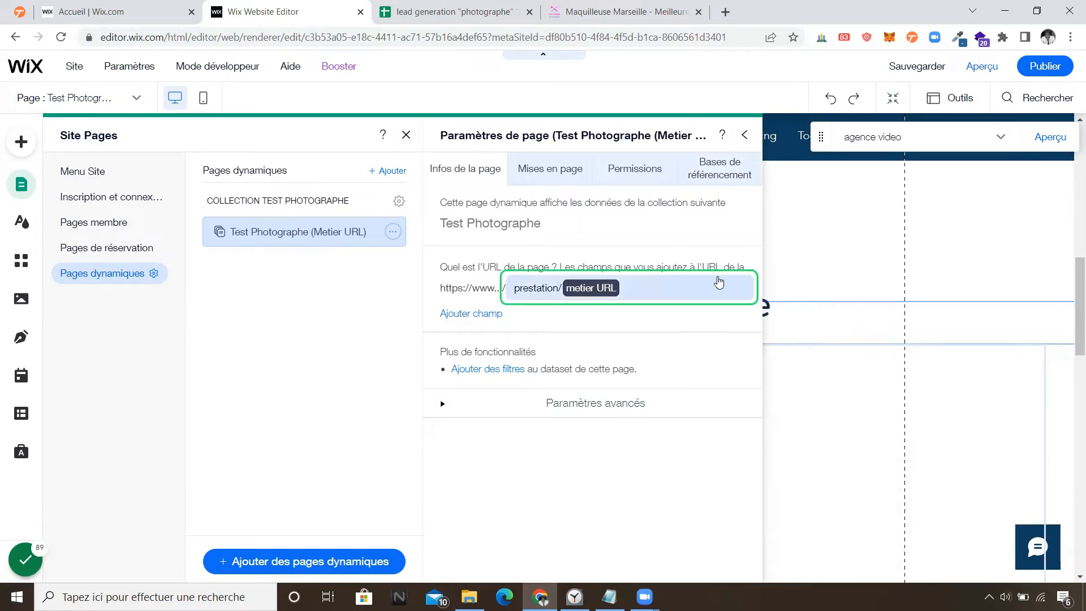
# Step: Check the page's SEO basics, publish the site, and dismiss the domain and mobile editing prompts
pyautogui.click(694, 164)
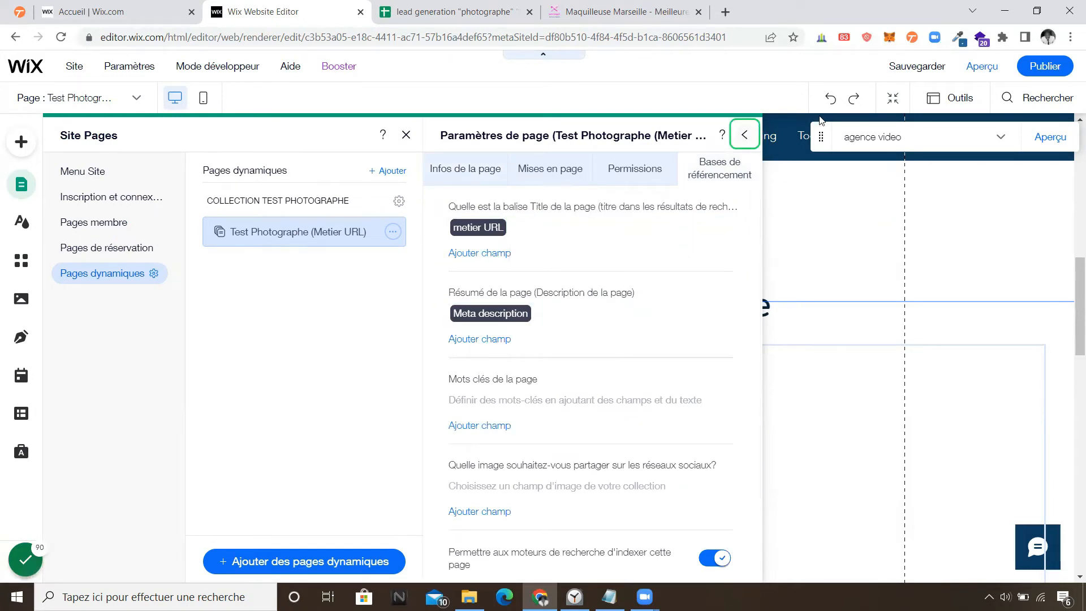
pyautogui.moveTo(1042, 74)
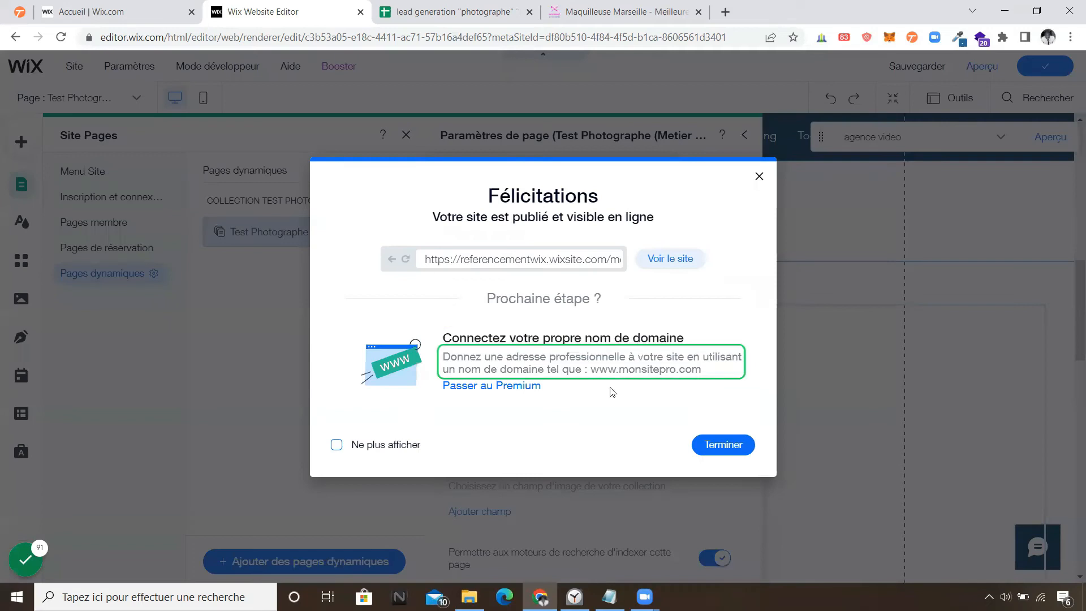
pyautogui.click(717, 445)
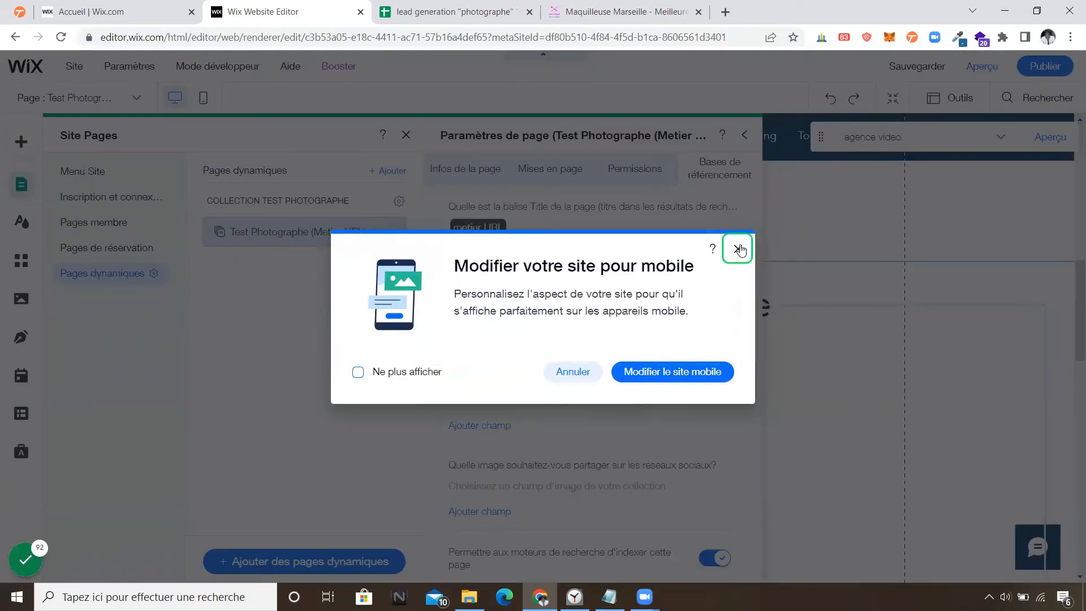
pyautogui.click(738, 249)
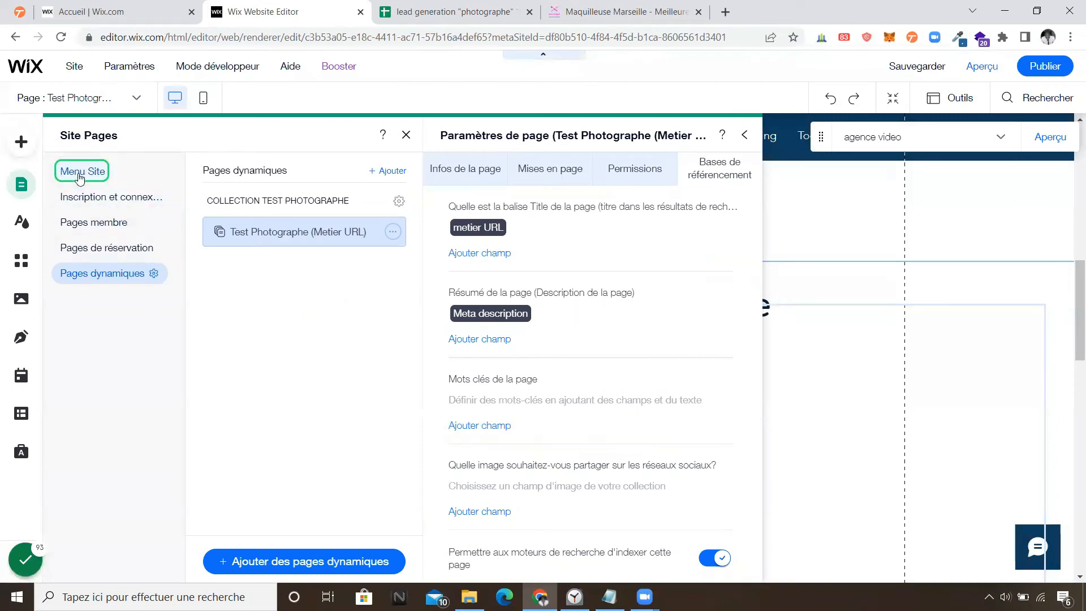
# Step: Start a new link in the site menu and target the Test Photographe (Metier URL) dynamic page
pyautogui.click(80, 177)
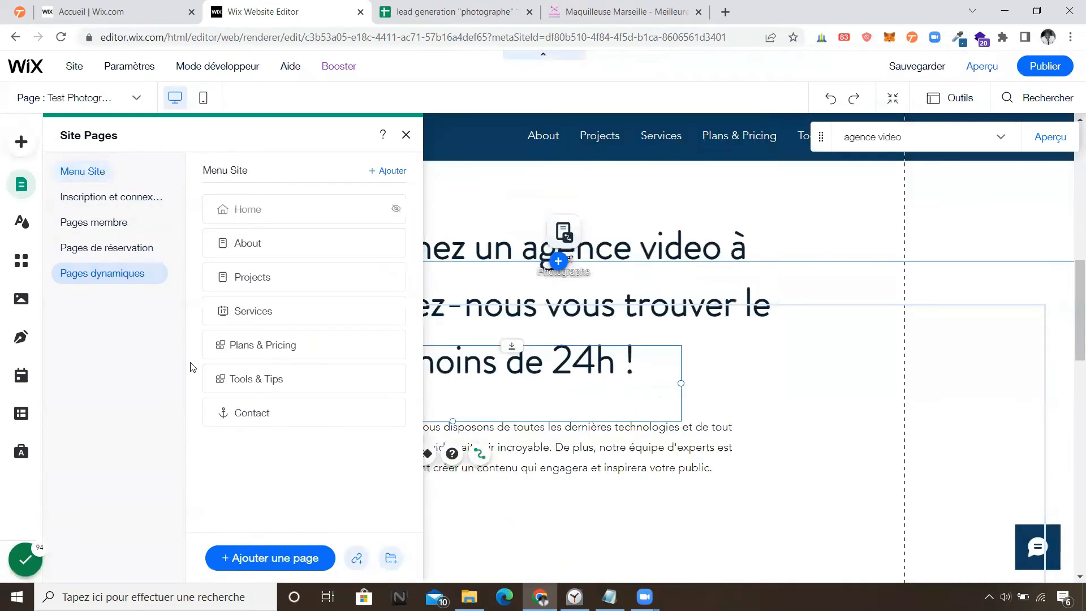
pyautogui.click(356, 559)
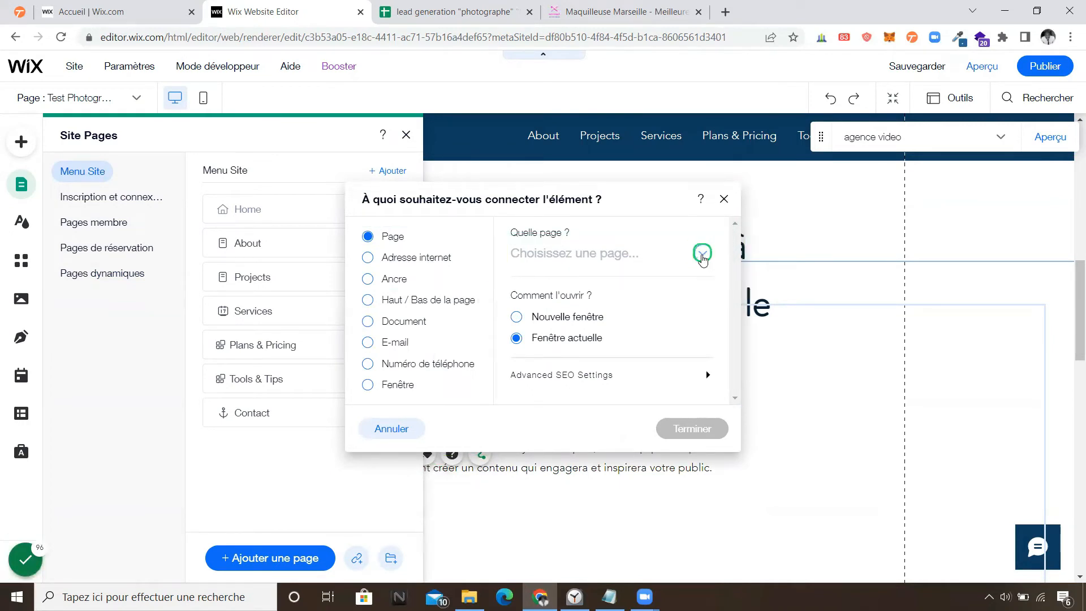
pyautogui.click(703, 256)
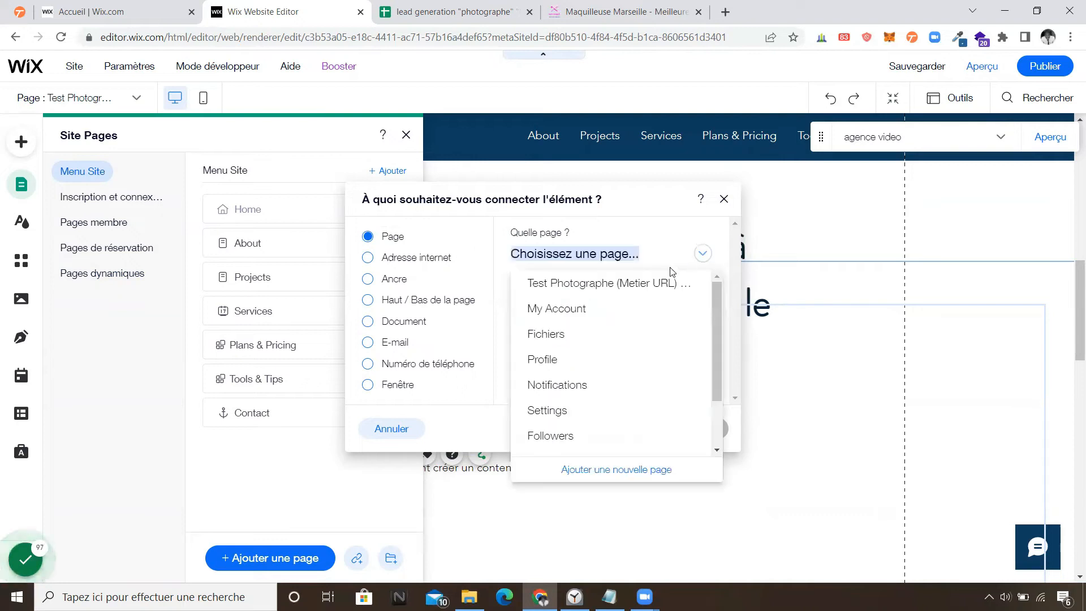
pyautogui.click(625, 285)
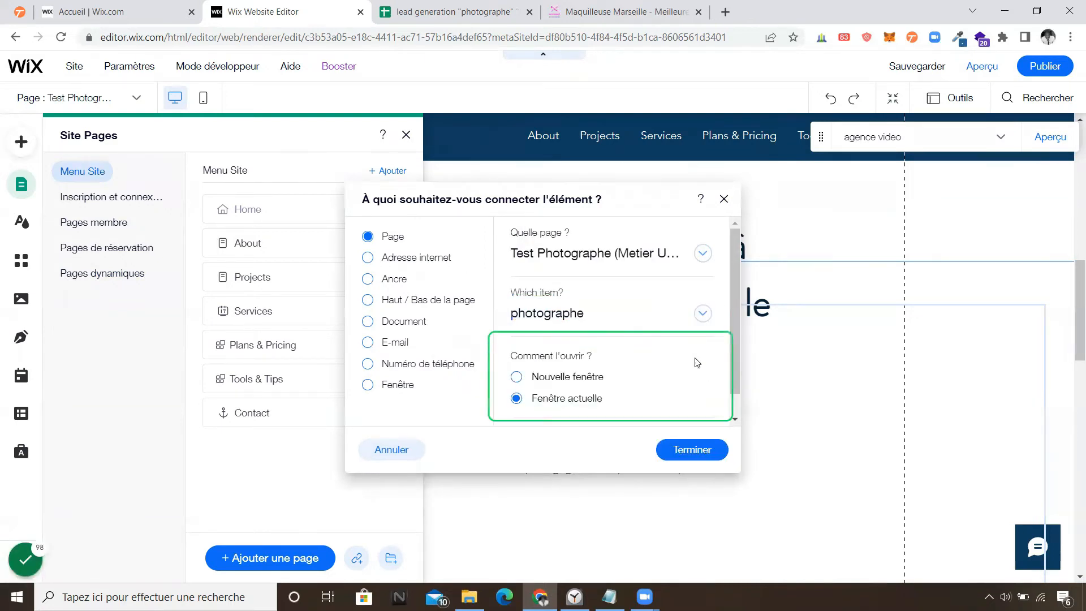
# Step: Choose photographe culinaire as the link's item, keep it opening in the current window, and add it to the menu
pyautogui.click(702, 315)
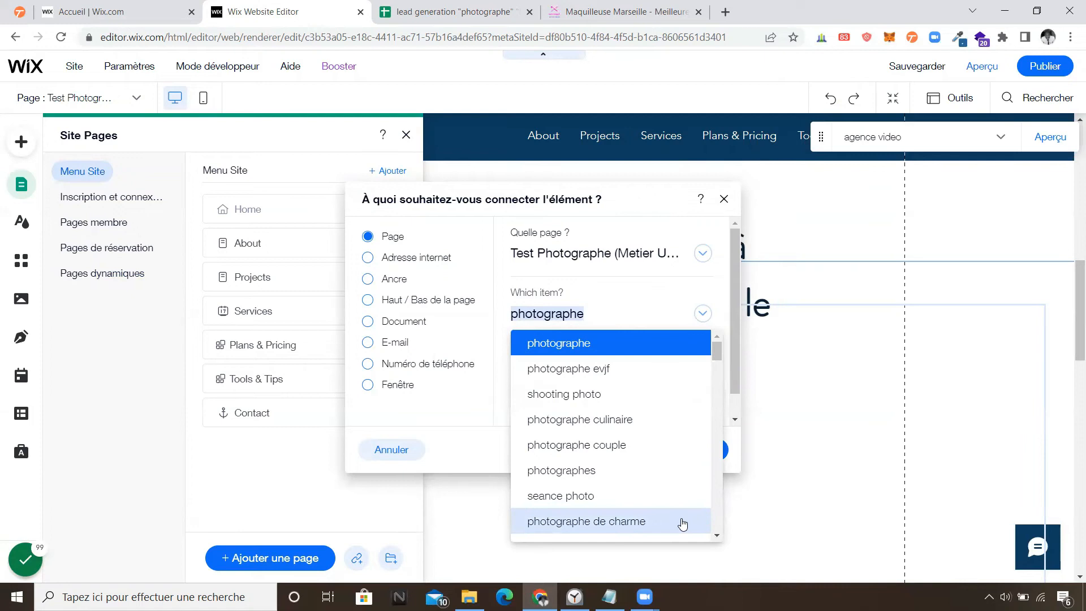
pyautogui.click(698, 331)
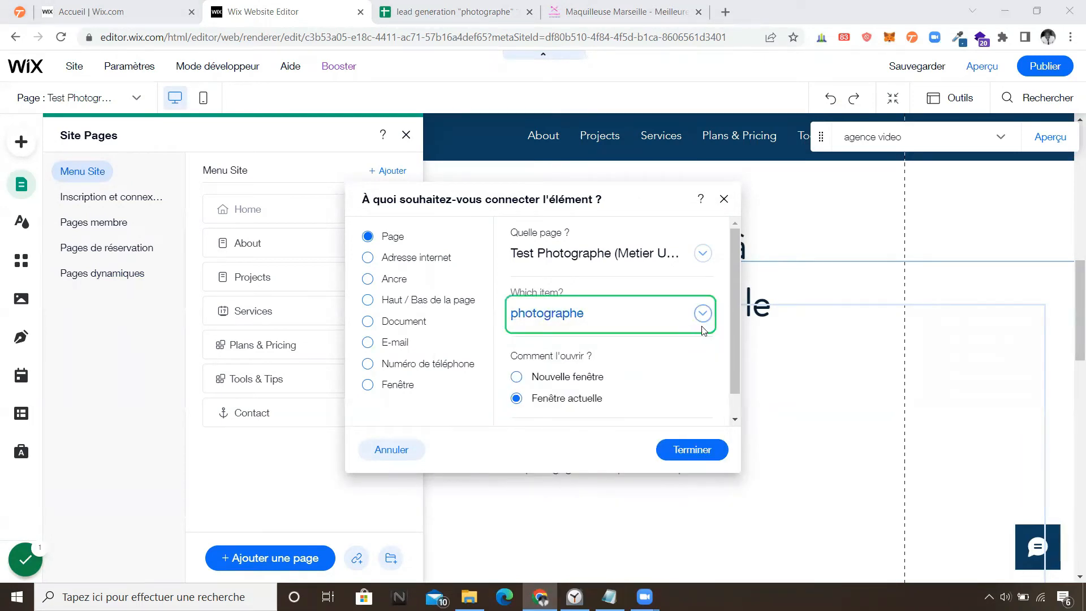
pyautogui.click(622, 321)
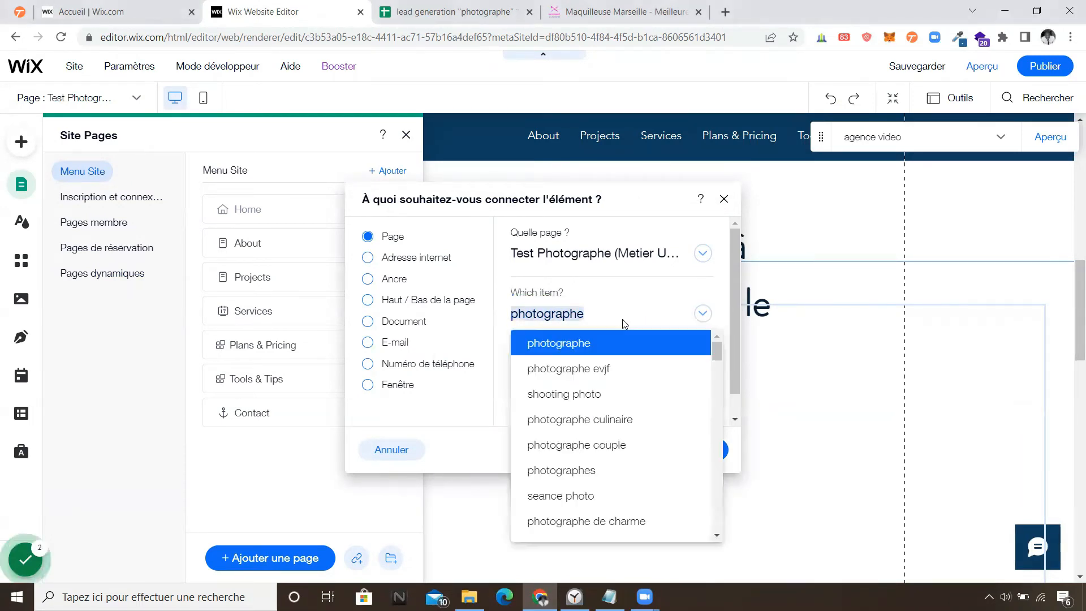
pyautogui.click(597, 369)
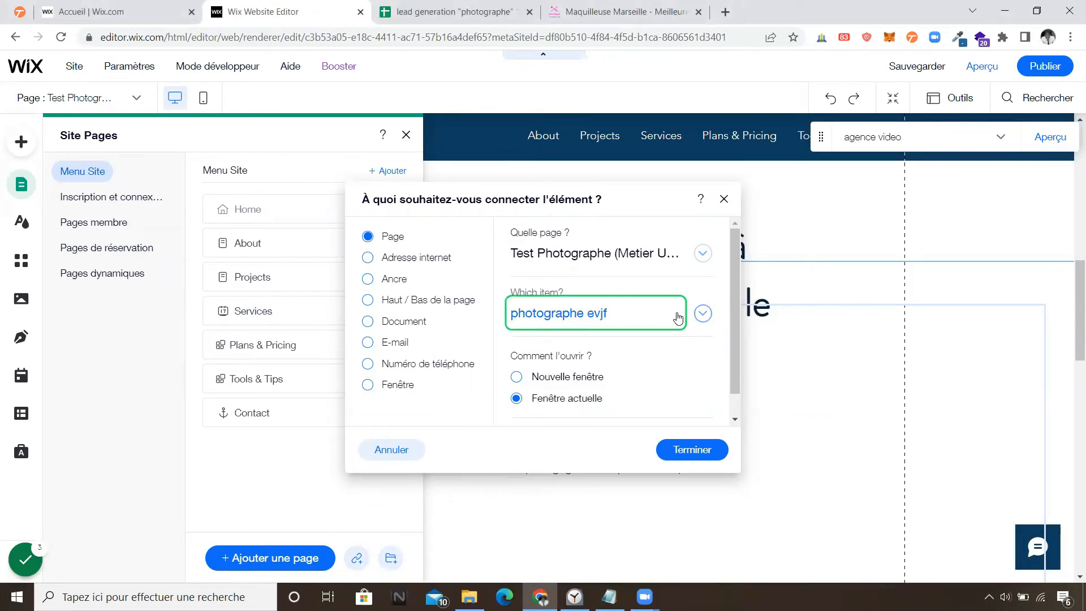
pyautogui.click(678, 317)
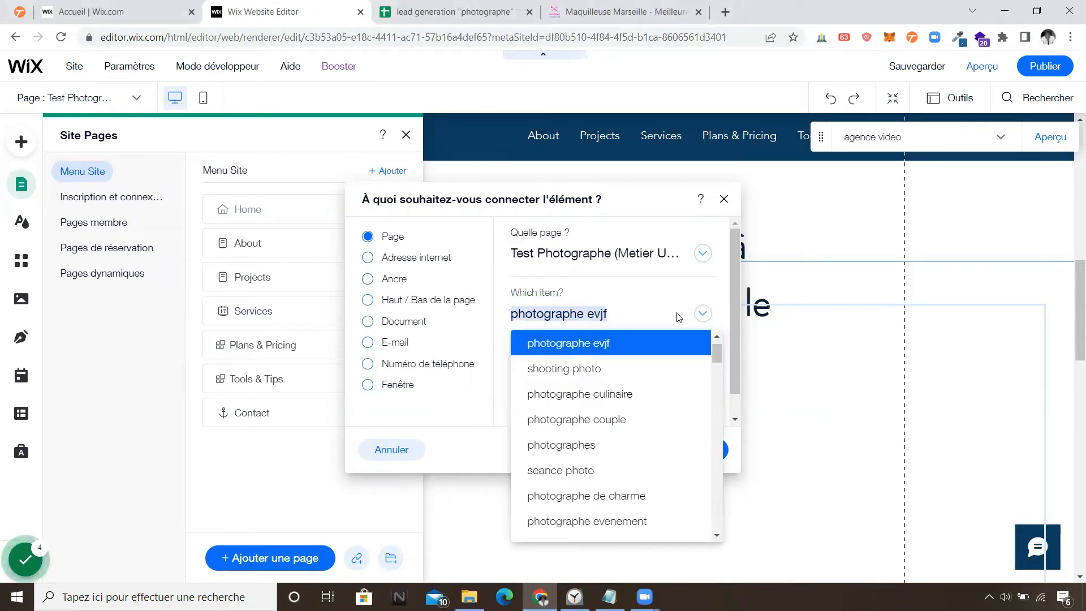
pyautogui.click(597, 395)
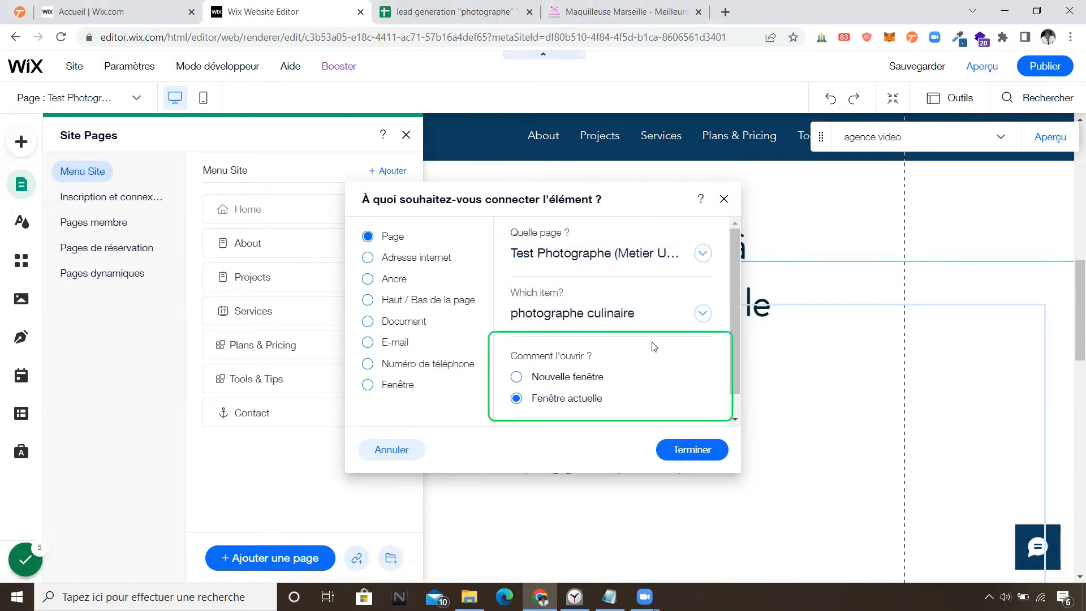
pyautogui.click(691, 451)
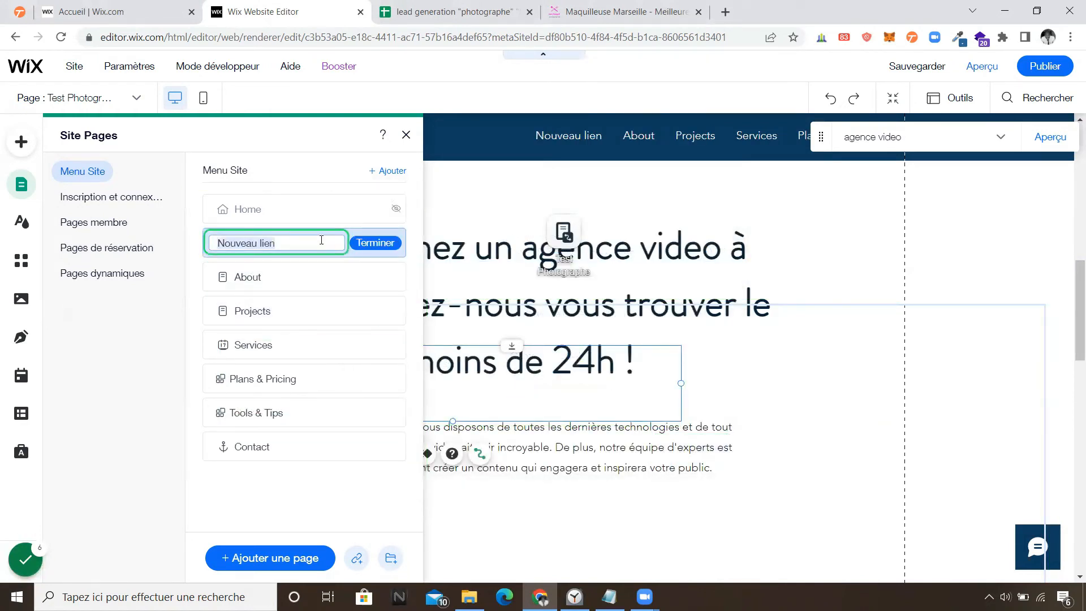
# Step: Name the new menu link "photographe culinaire"
pyautogui.write('p')
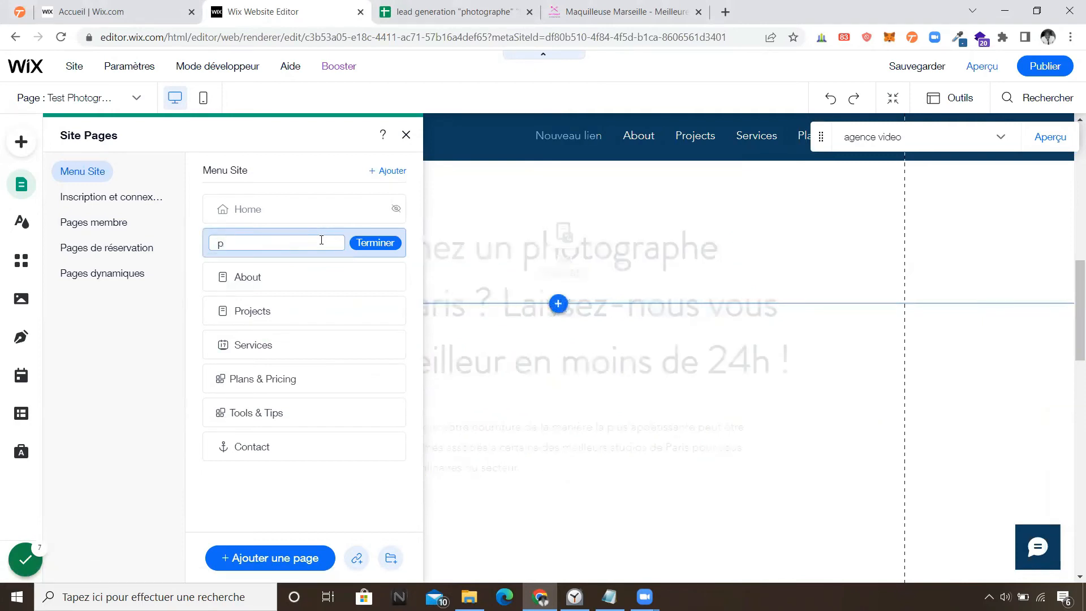
pyautogui.press('Return')
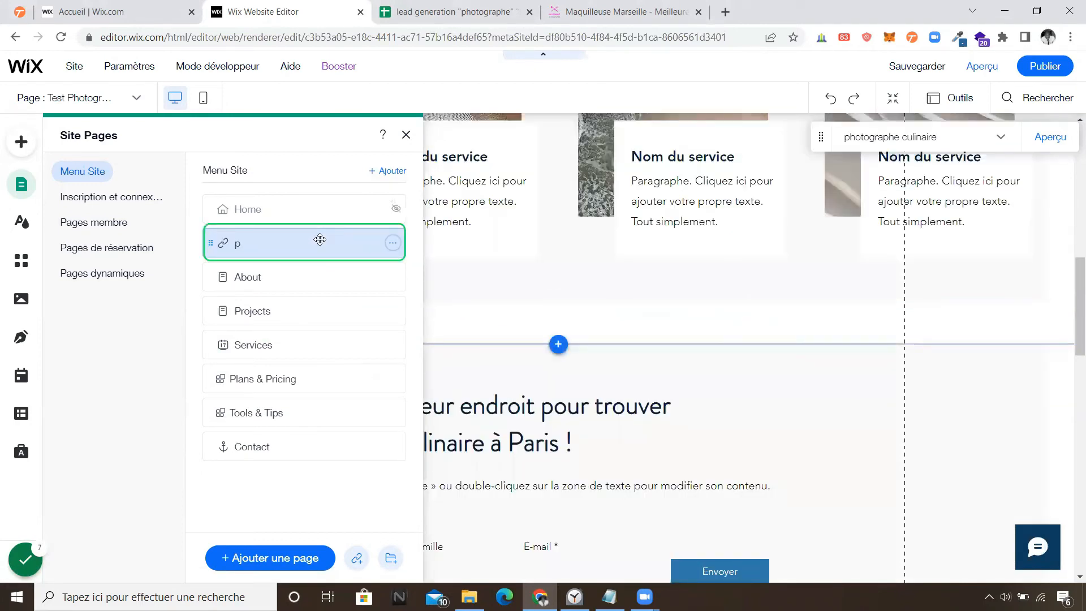
pyautogui.click(393, 243)
pyautogui.click(468, 267)
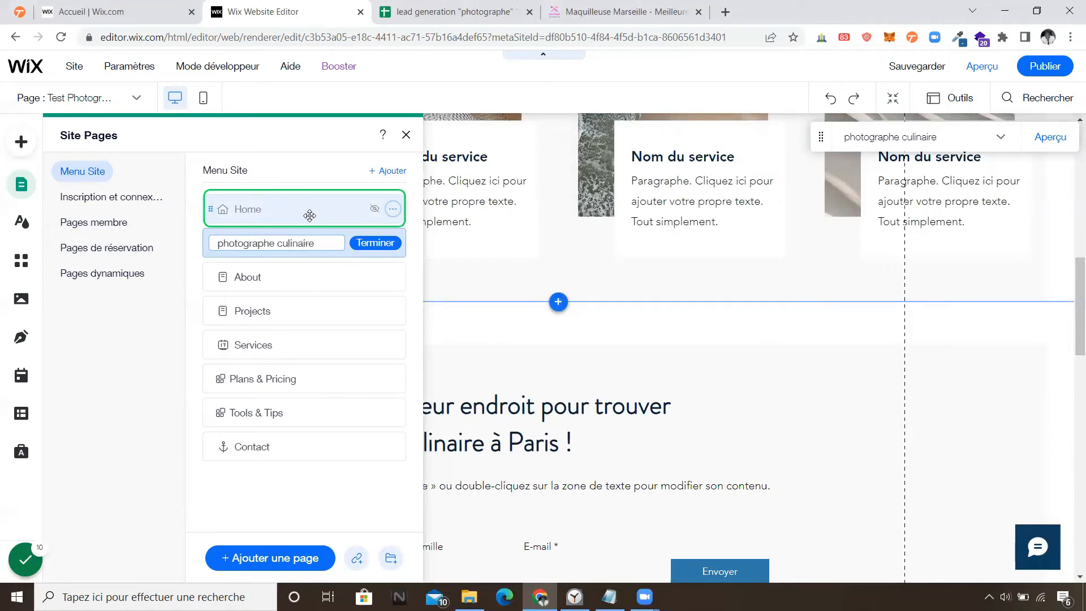
pyautogui.click(375, 242)
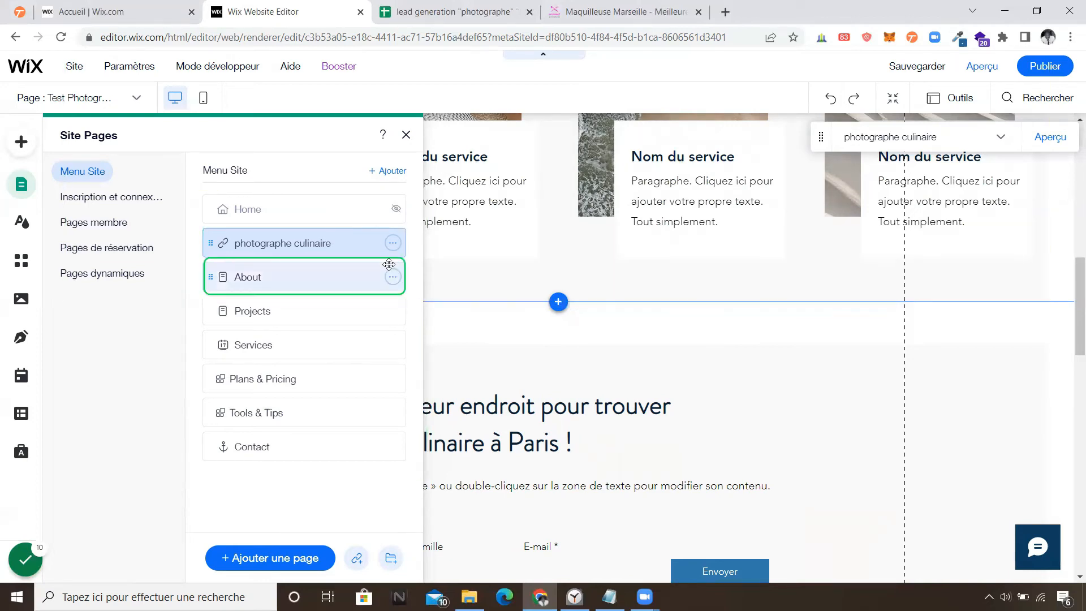
# Step: Check how the photographe culinaire link appears in the horizontal menu of the page header
pyautogui.scroll(8, 507, 276)
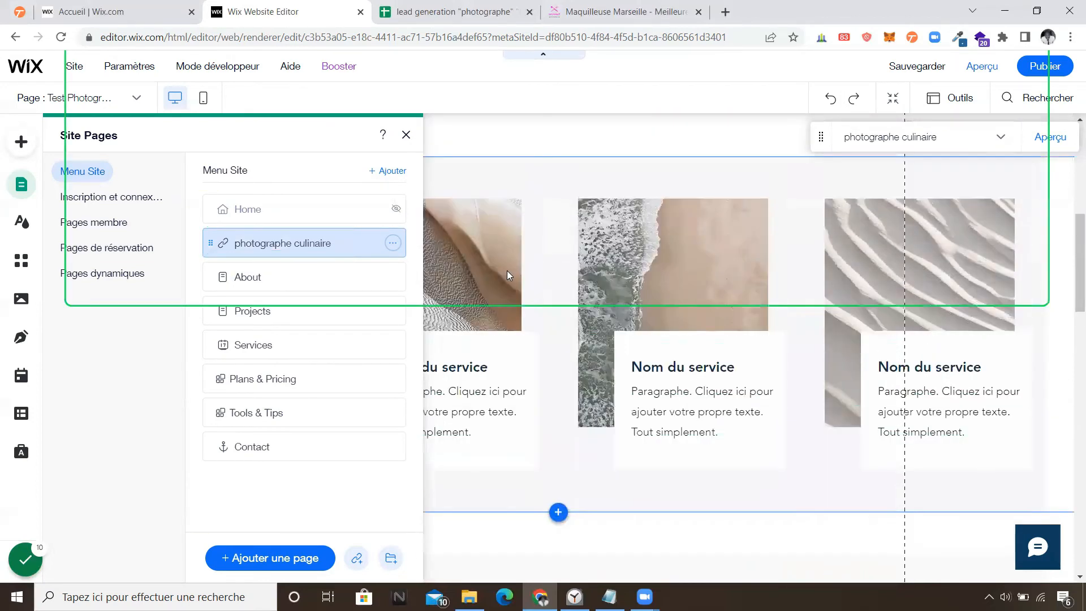
pyautogui.scroll(2, 507, 276)
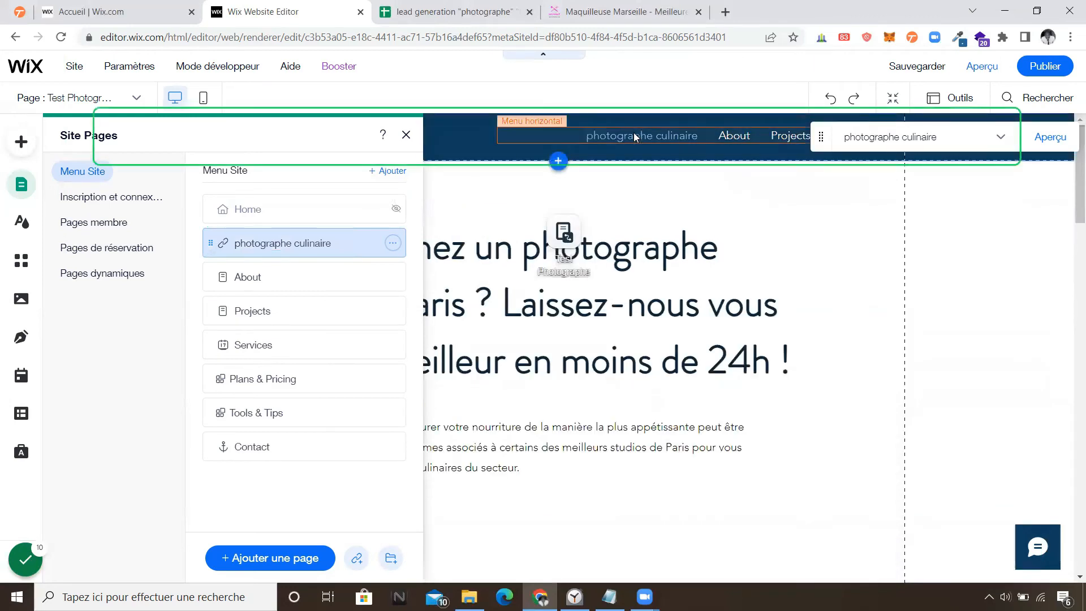
pyautogui.click(515, 140)
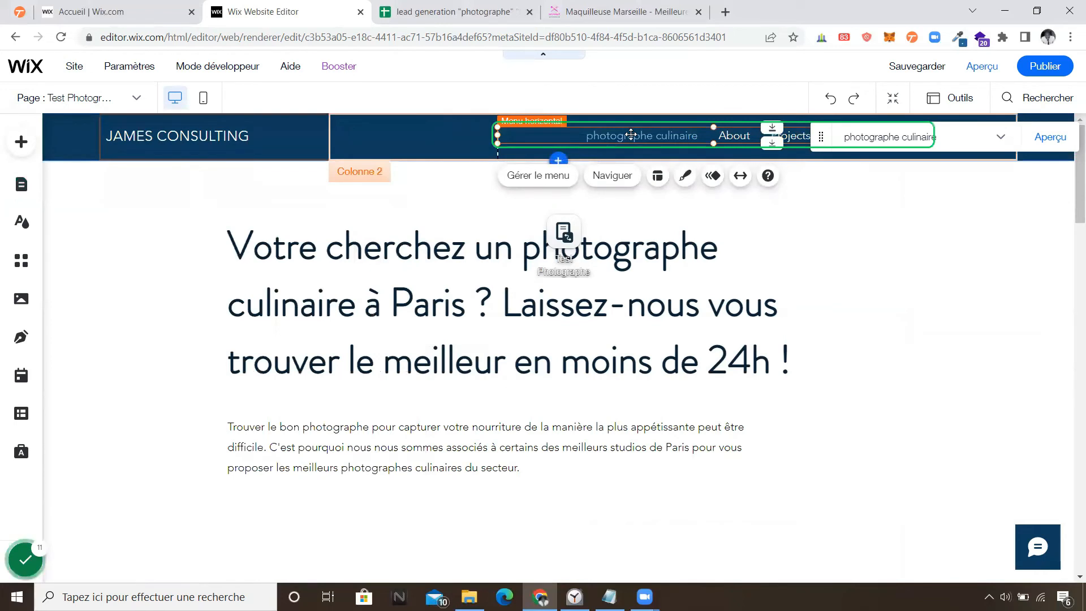
# Step: Reopen the site menu's page list, try nesting the photographe culinaire link under Home, and return it to the top level
pyautogui.click(137, 99)
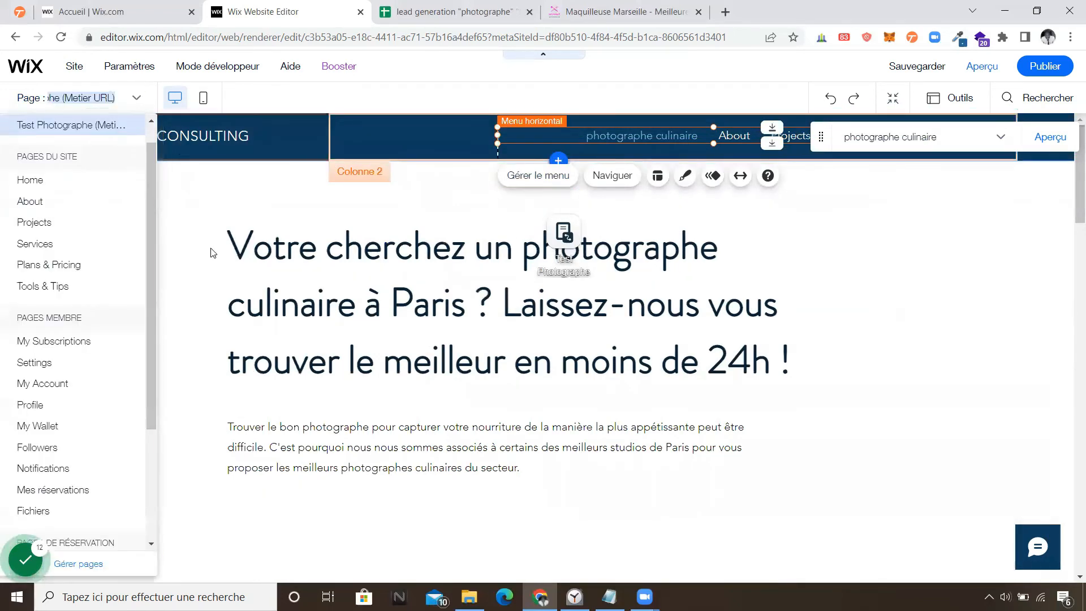
pyautogui.click(78, 564)
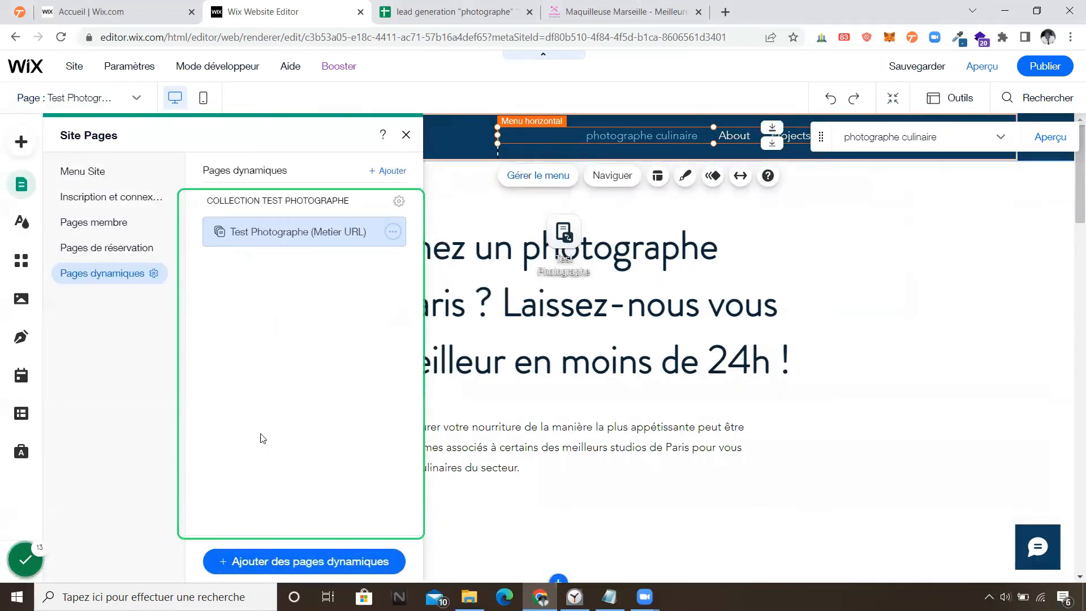
pyautogui.click(93, 174)
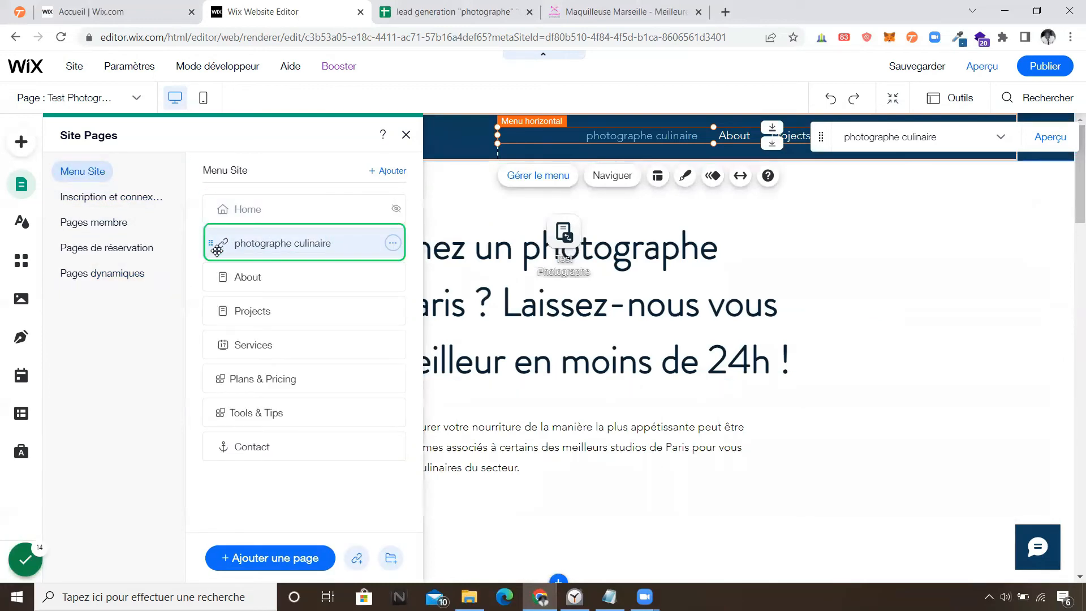
pyautogui.moveTo(232, 247); pyautogui.dragTo(303, 261)
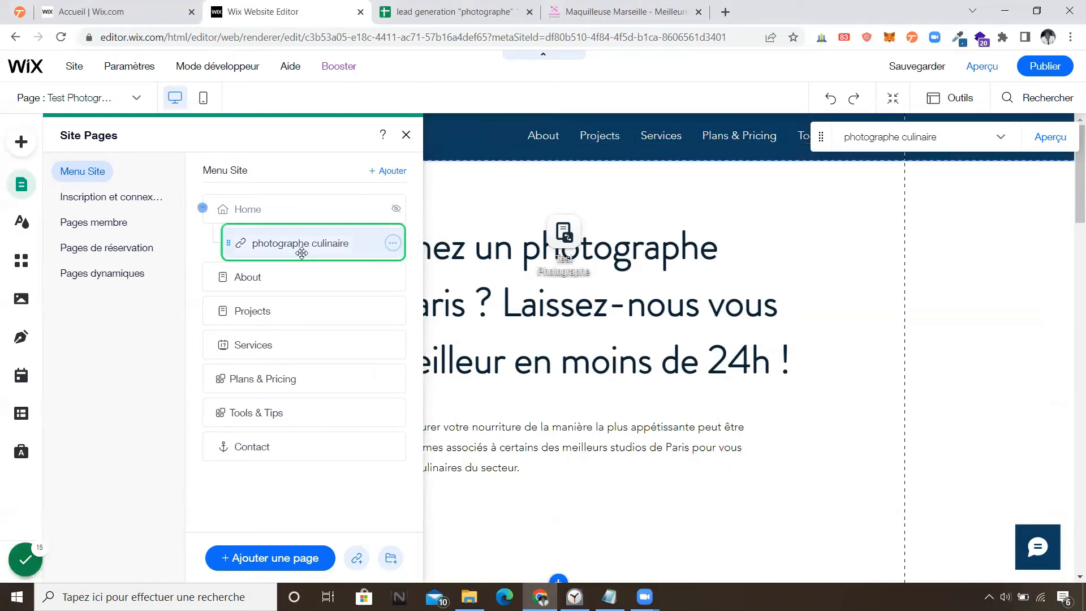
pyautogui.moveTo(301, 253); pyautogui.dragTo(272, 246)
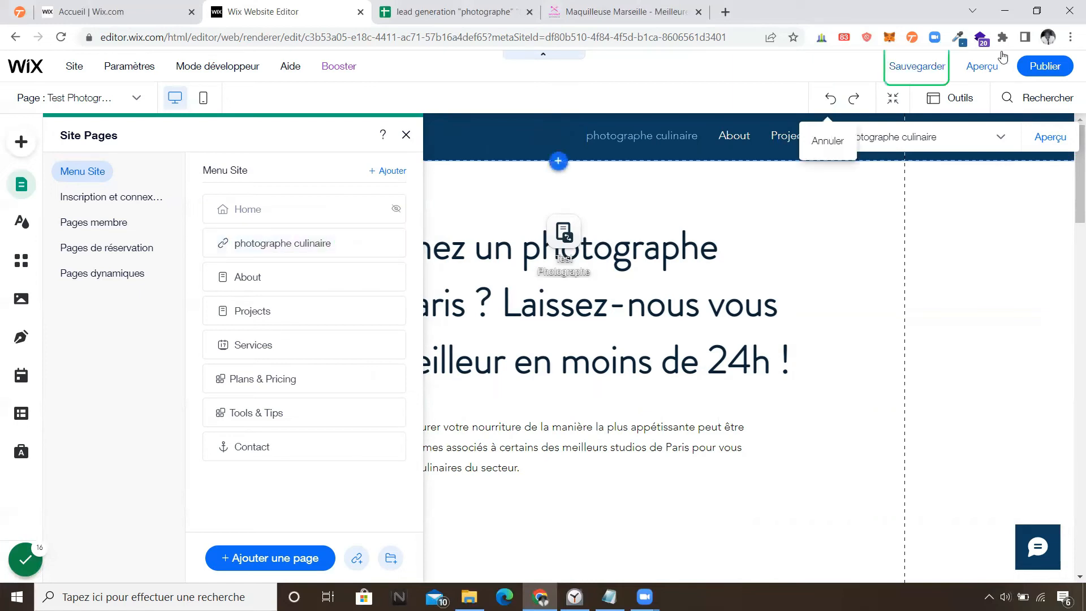
# Step: Publish the site with the photographe culinaire menu link and close the confirmation dialog
pyautogui.click(1062, 68)
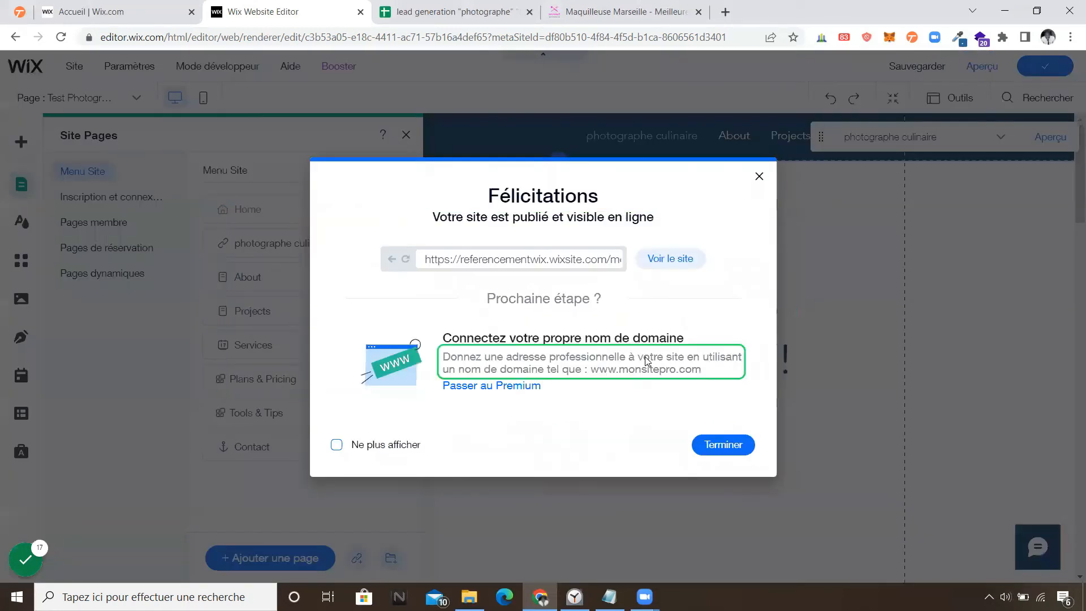
pyautogui.click(759, 177)
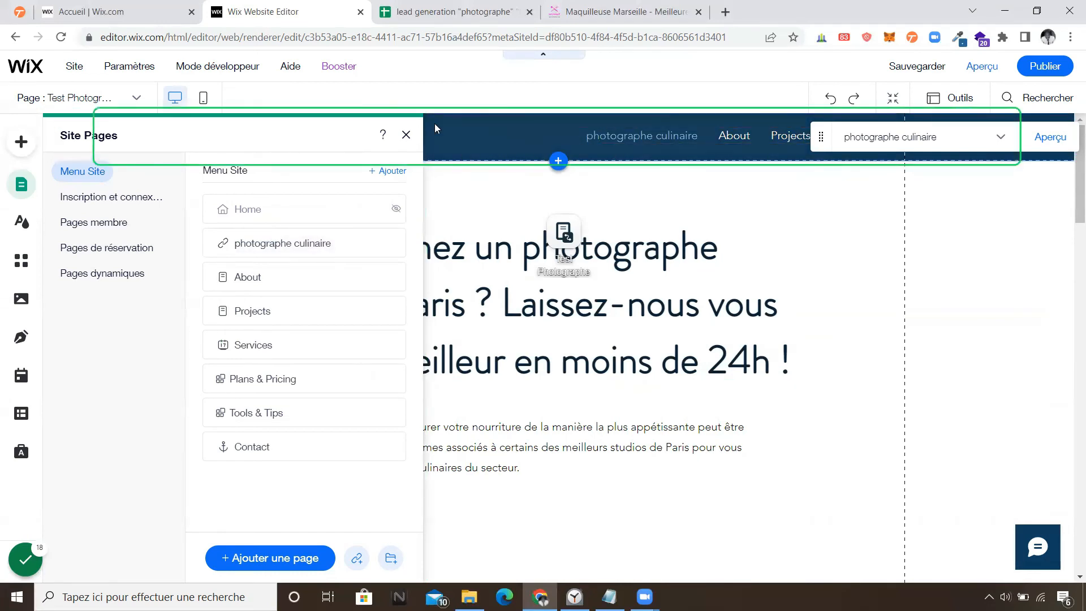
# Step: Leave page management, view the published site, and open its photographe culinaire page from the header menu
pyautogui.click(406, 134)
pyautogui.moveTo(81, 67)
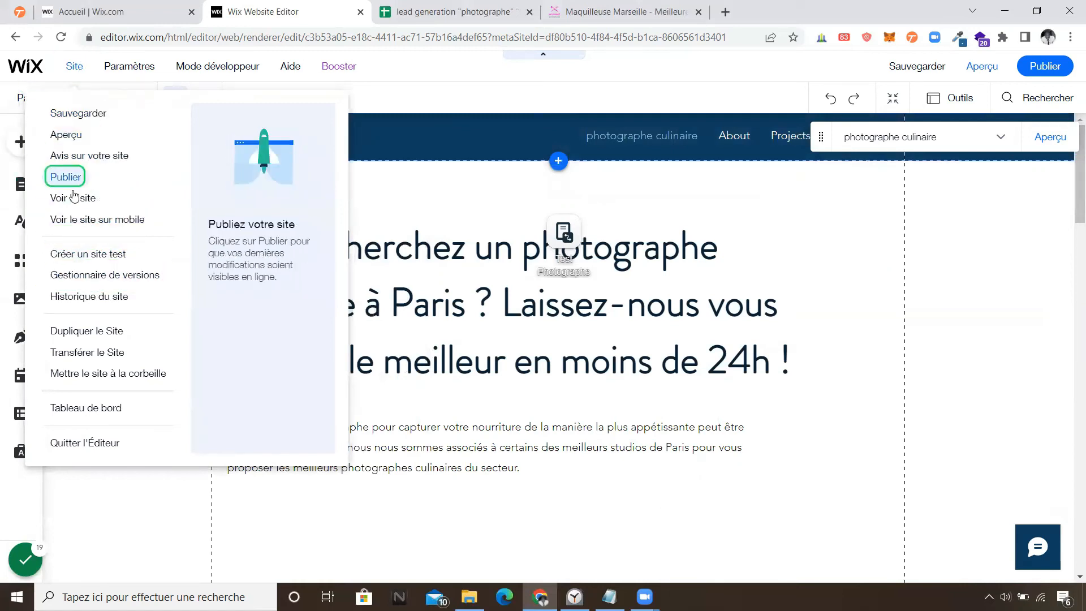
pyautogui.click(72, 200)
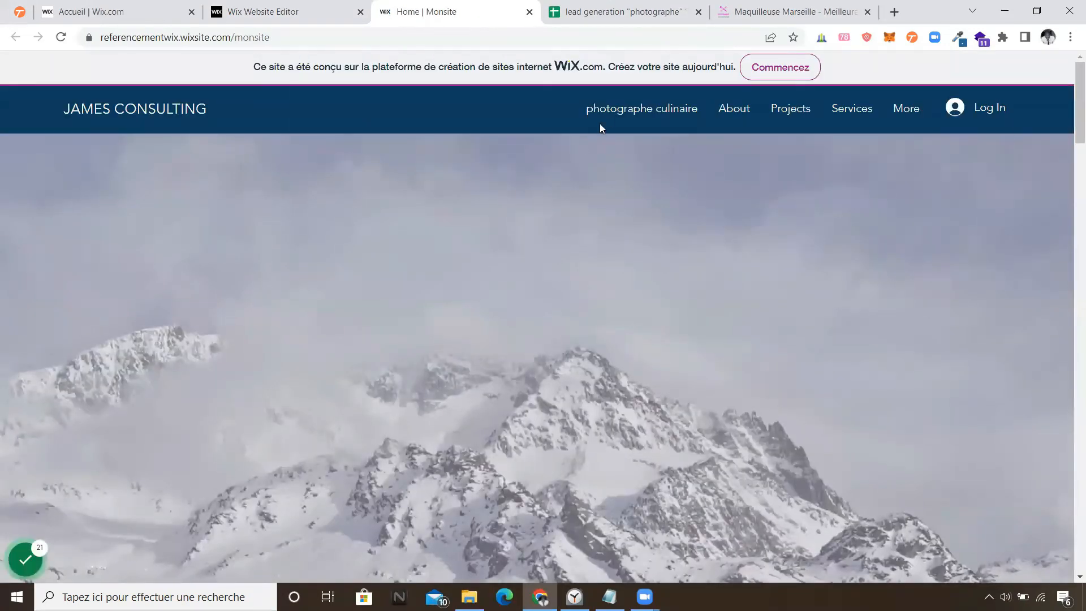
pyautogui.click(614, 117)
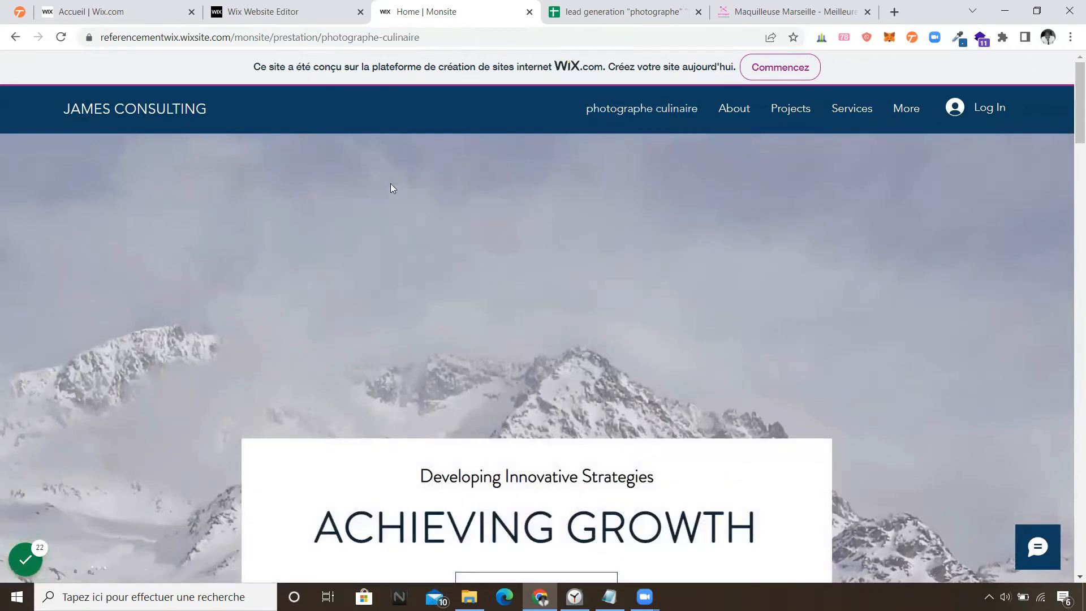
# Step: Examine the published photographe culinaire page's URL, headings, description and service sections
pyautogui.click(311, 37)
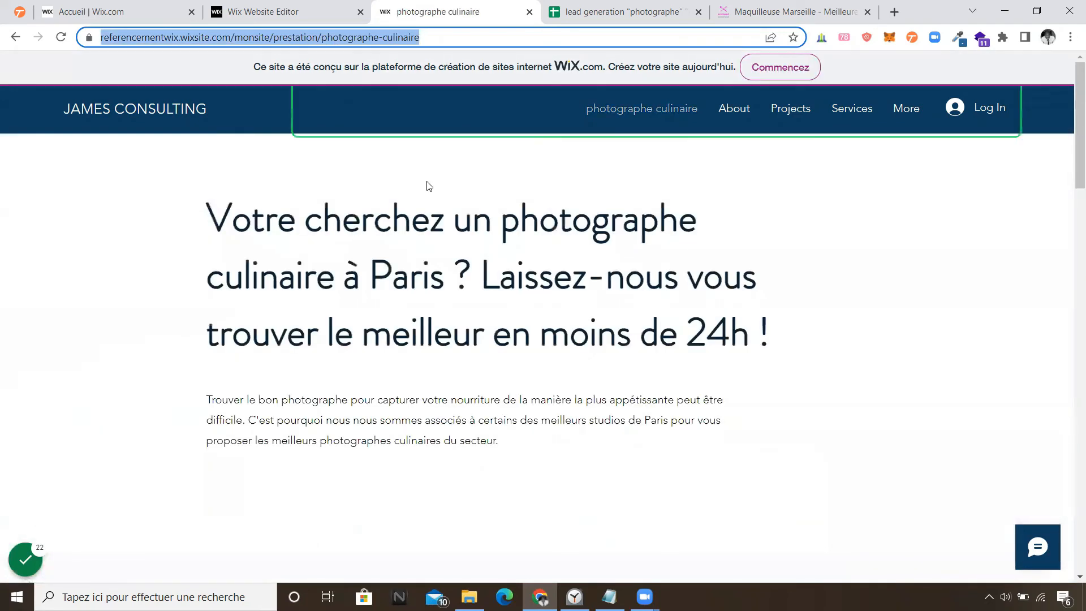
pyautogui.click(477, 300)
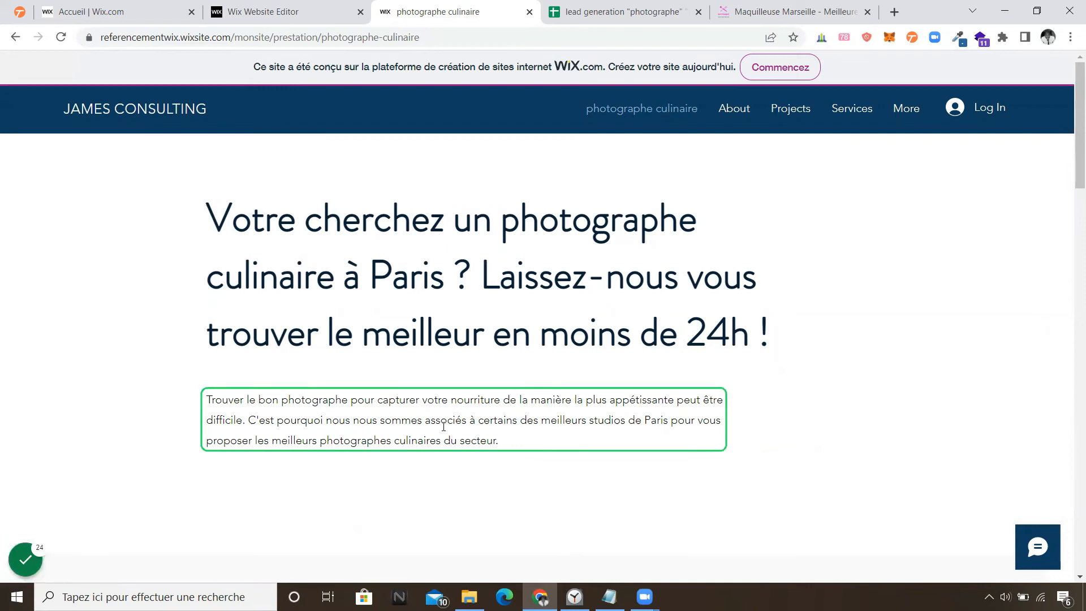
pyautogui.scroll(-10, 443, 425)
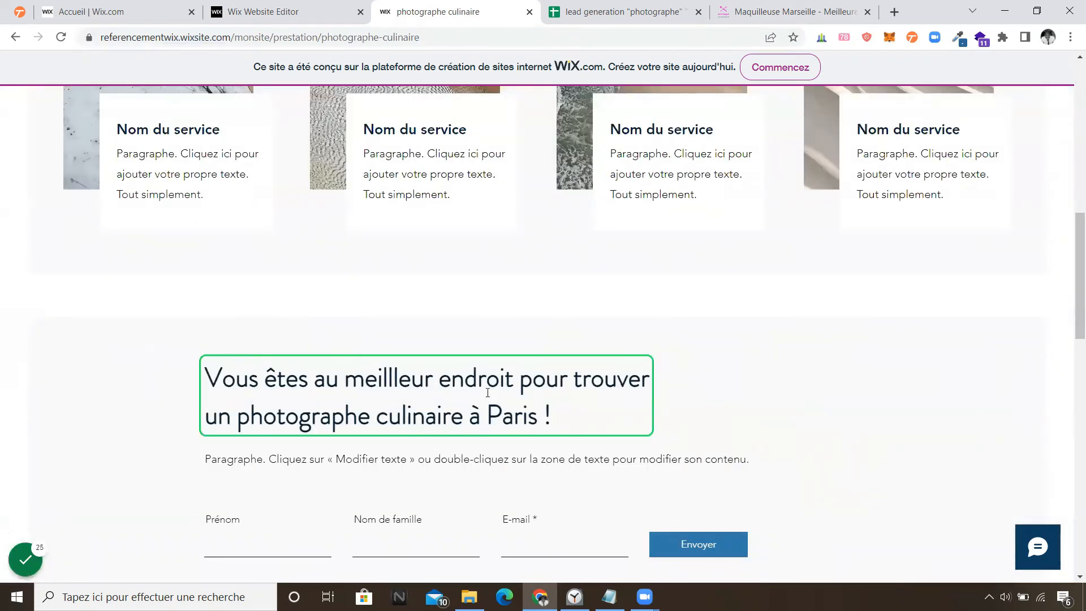
pyautogui.scroll(6, 488, 392)
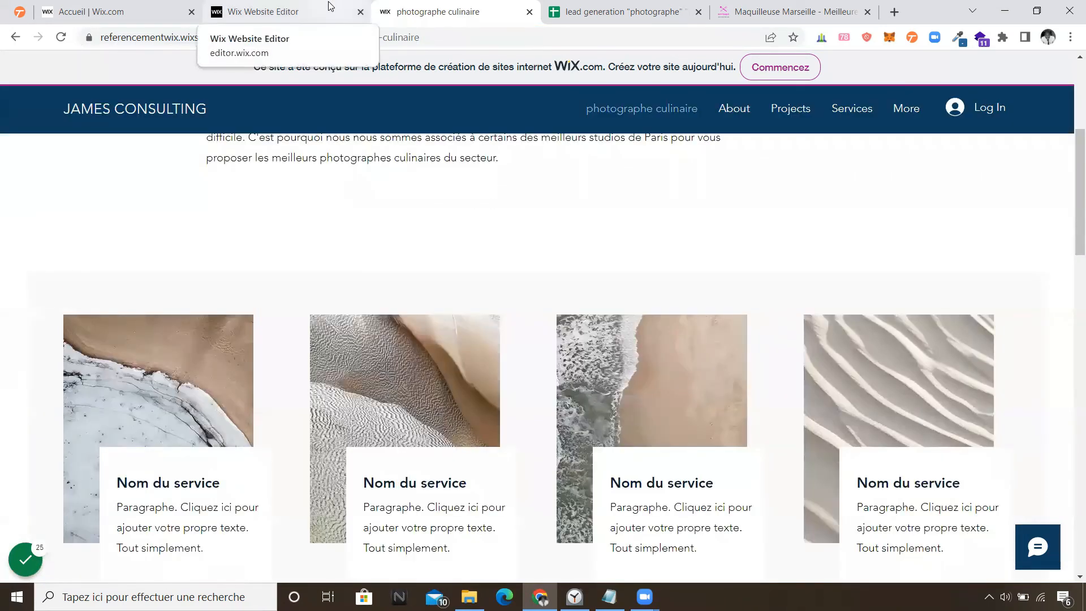
# Step: Return to the Wix editor and open the site menu's page list in page management
pyautogui.click(331, 7)
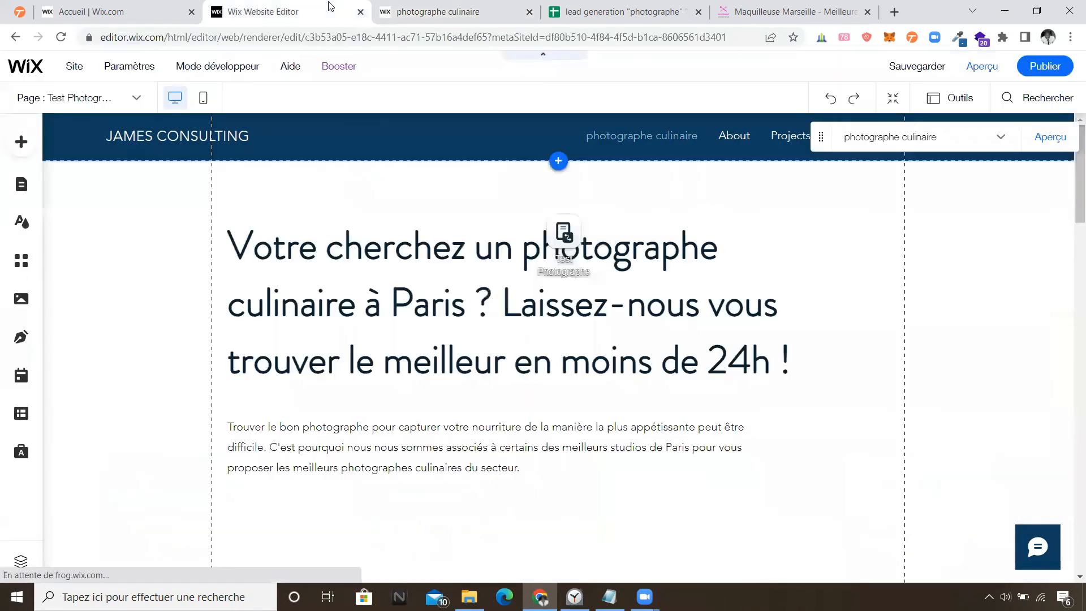
pyautogui.click(142, 104)
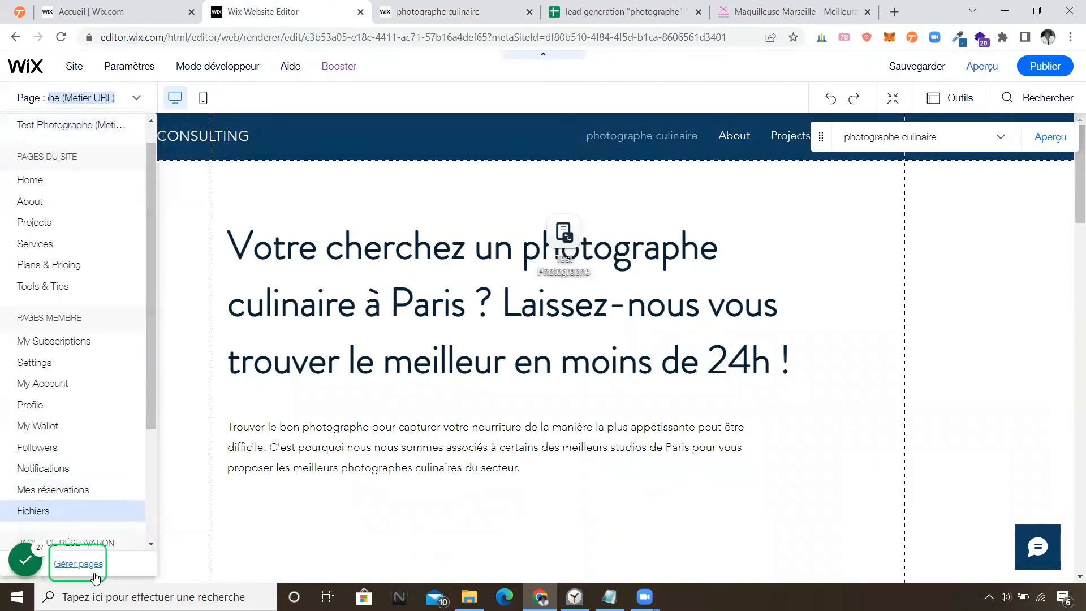
pyautogui.click(79, 564)
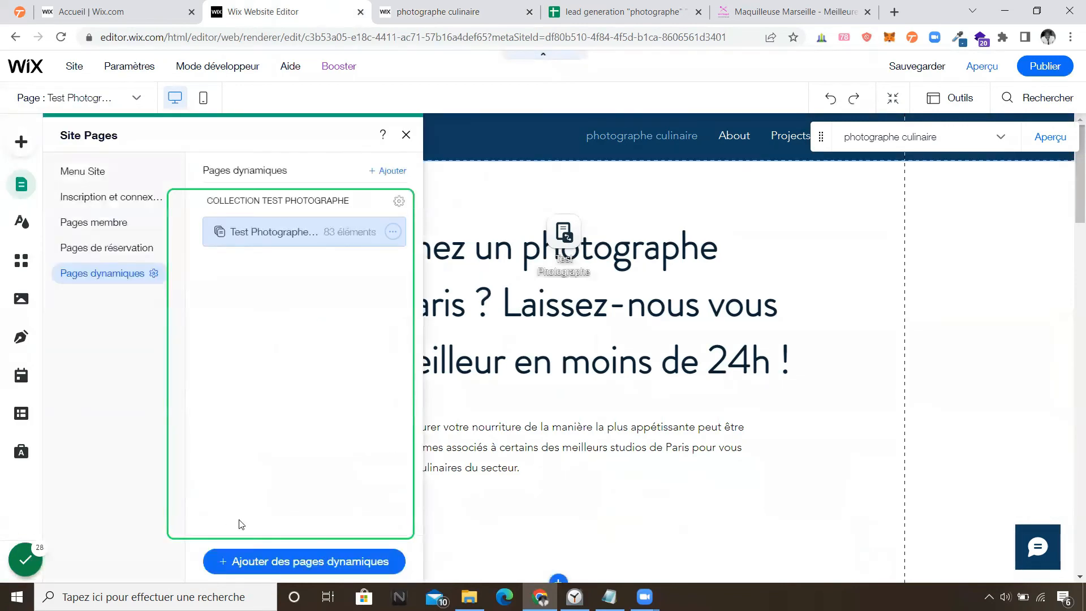
pyautogui.click(82, 170)
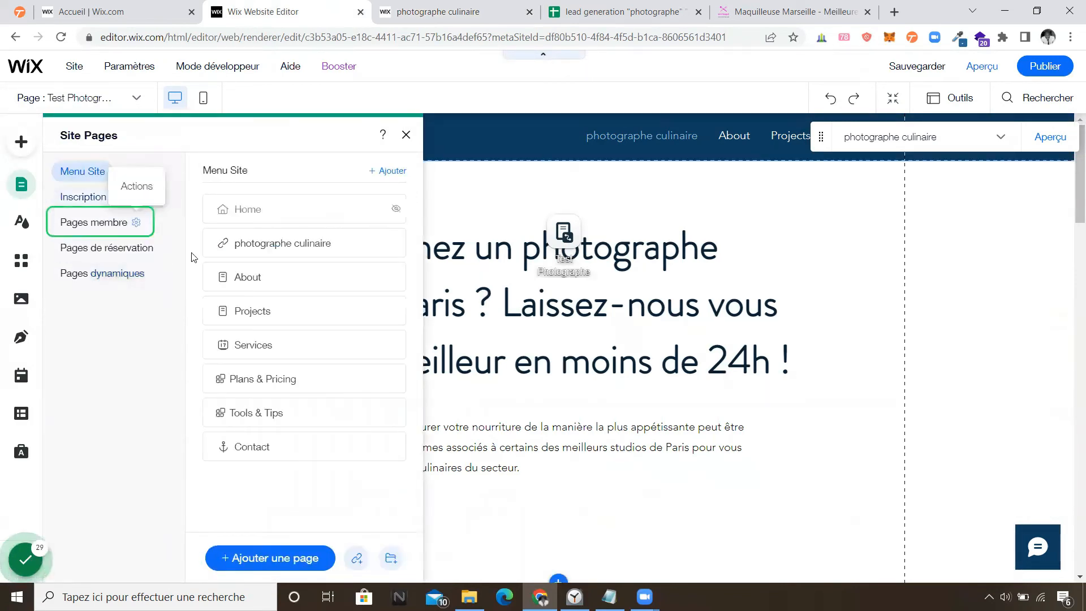
# Step: Add a site menu link to the Test Photographe dynamic page for the photographe naissance item
pyautogui.click(356, 561)
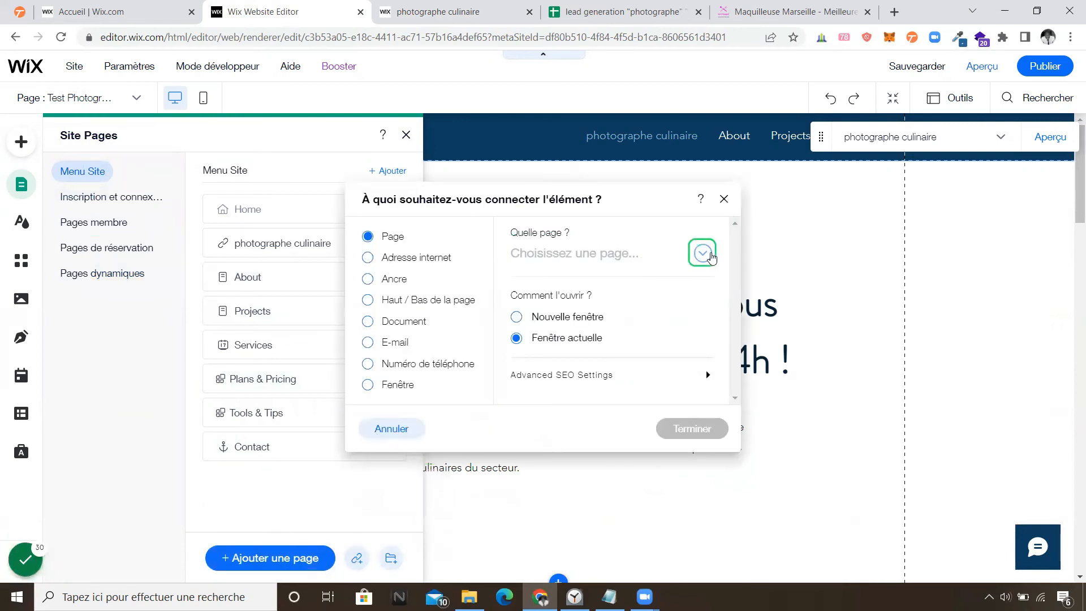
pyautogui.click(702, 253)
pyautogui.click(655, 283)
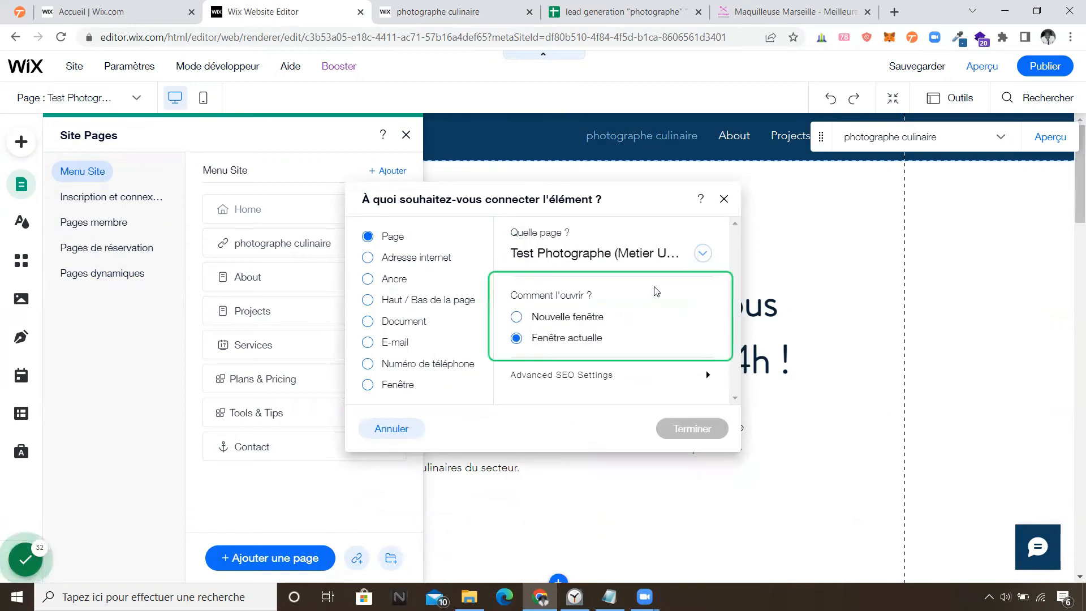
pyautogui.click(709, 316)
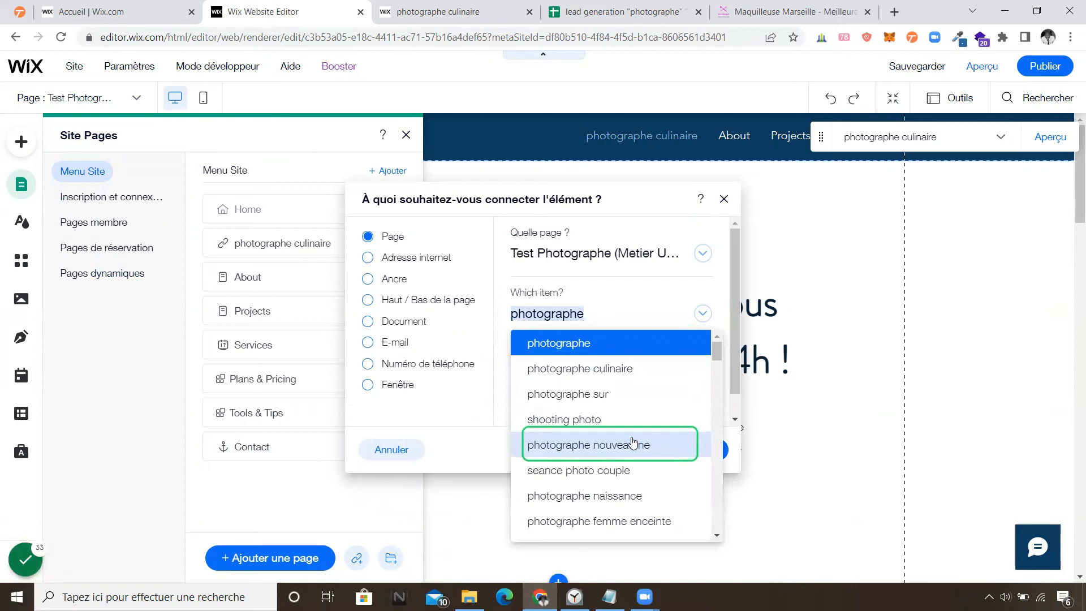
pyautogui.scroll(-1, 633, 443)
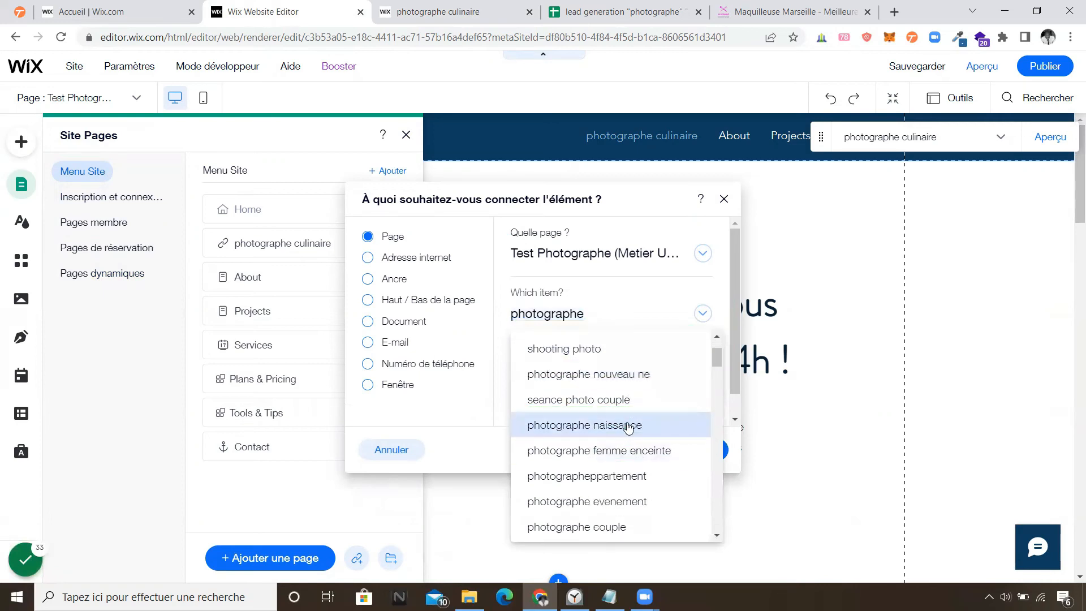
pyautogui.click(628, 426)
pyautogui.click(718, 451)
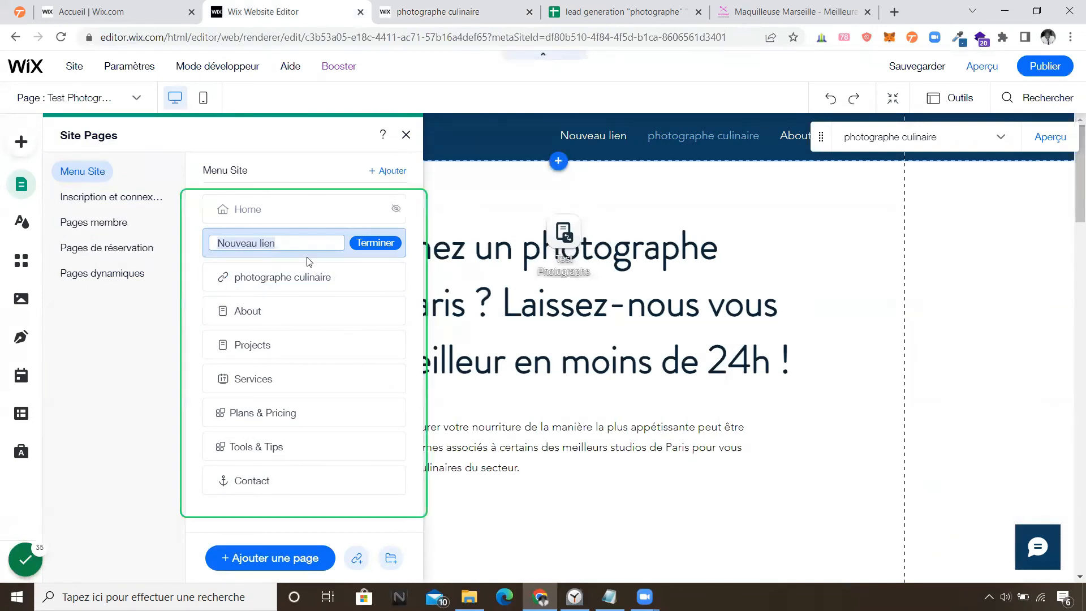
# Step: Name the new menu link "photographe naissance"
pyautogui.click(302, 249)
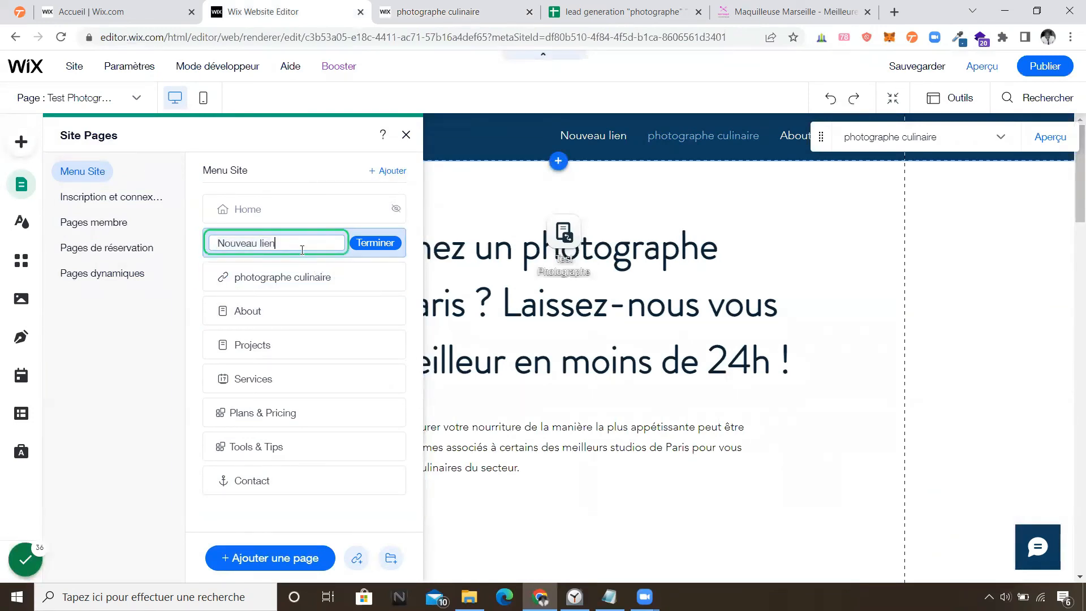
pyautogui.press('Return')
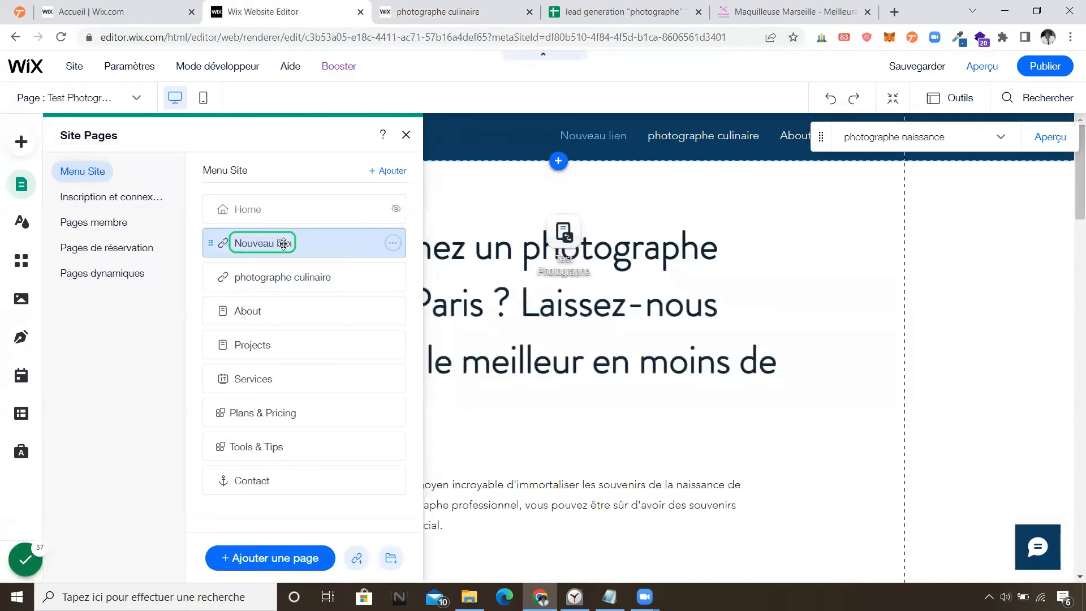
pyautogui.click(392, 243)
pyautogui.click(448, 273)
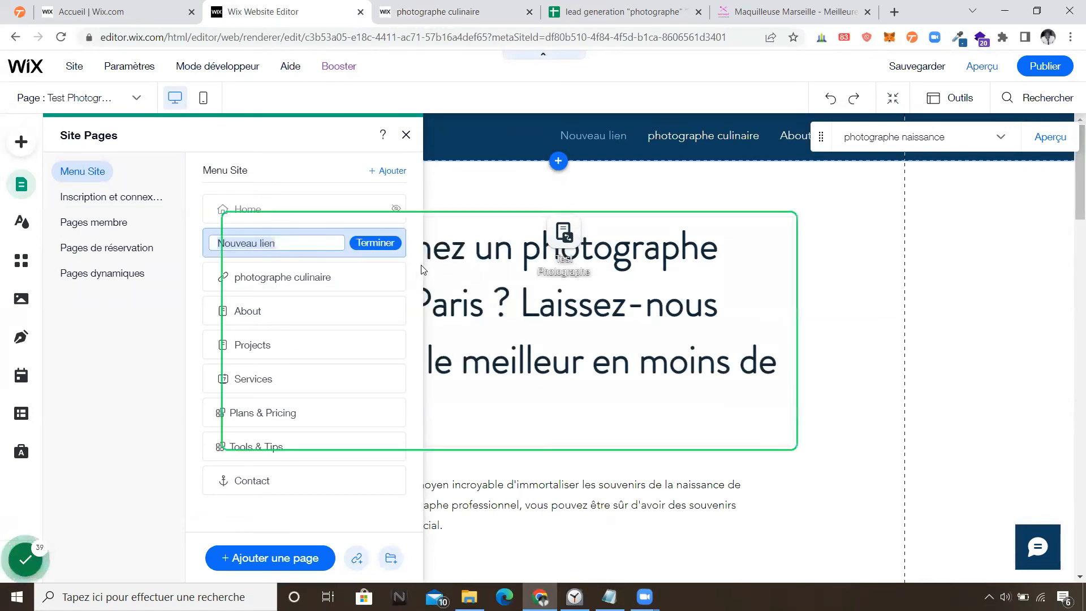
pyautogui.write('photographe naissance')
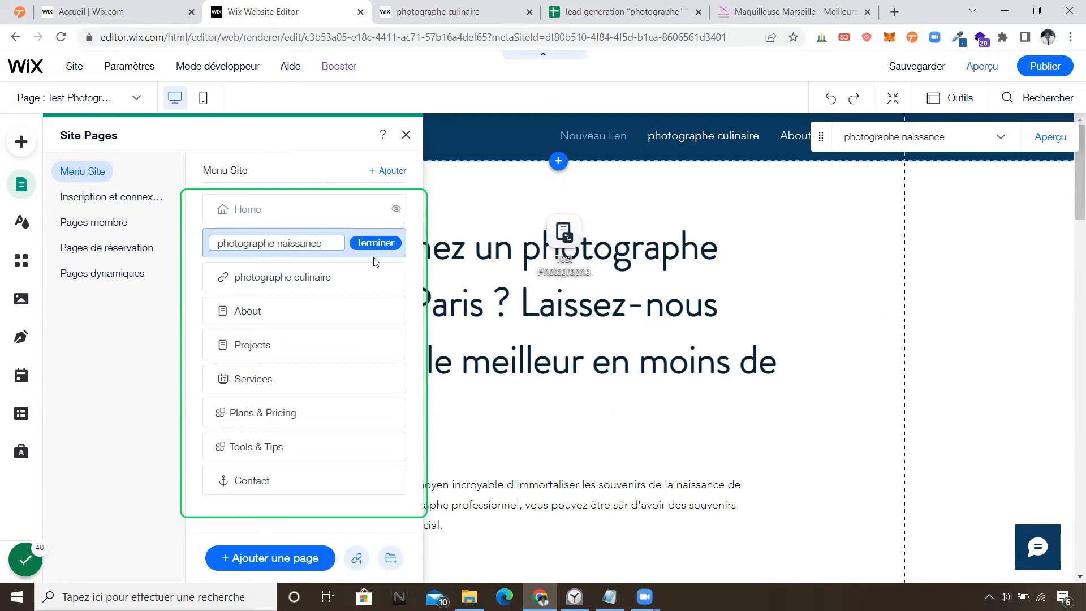
pyautogui.click(374, 244)
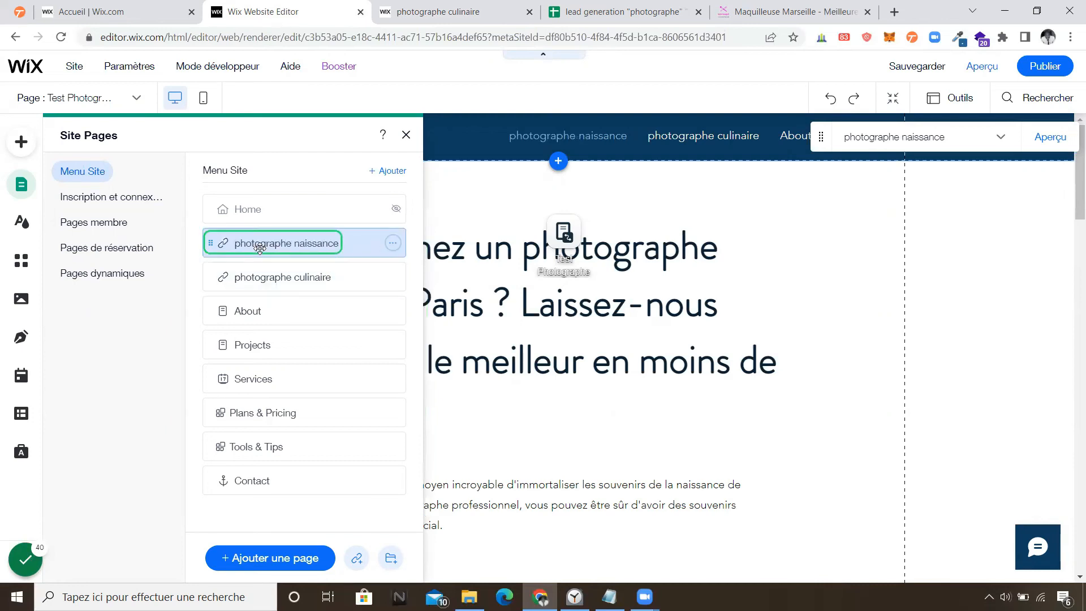
# Step: Nest the photographe culinaire and photographe naissance links under Home, and show Home in the site menu
pyautogui.moveTo(227, 243); pyautogui.dragTo(249, 249)
pyautogui.moveTo(274, 284); pyautogui.dragTo(332, 287)
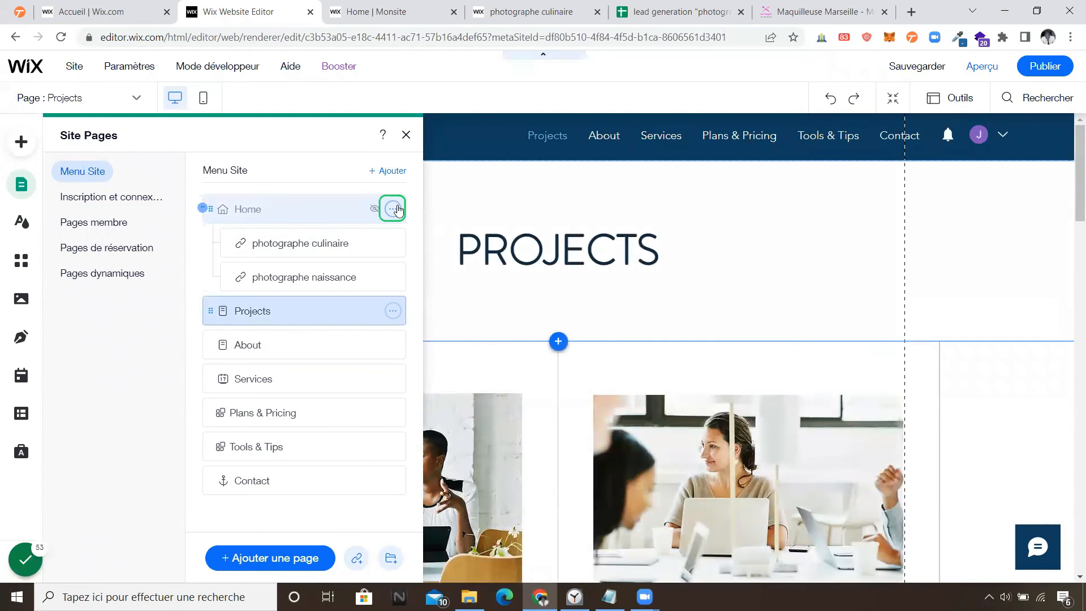
pyautogui.click(396, 209)
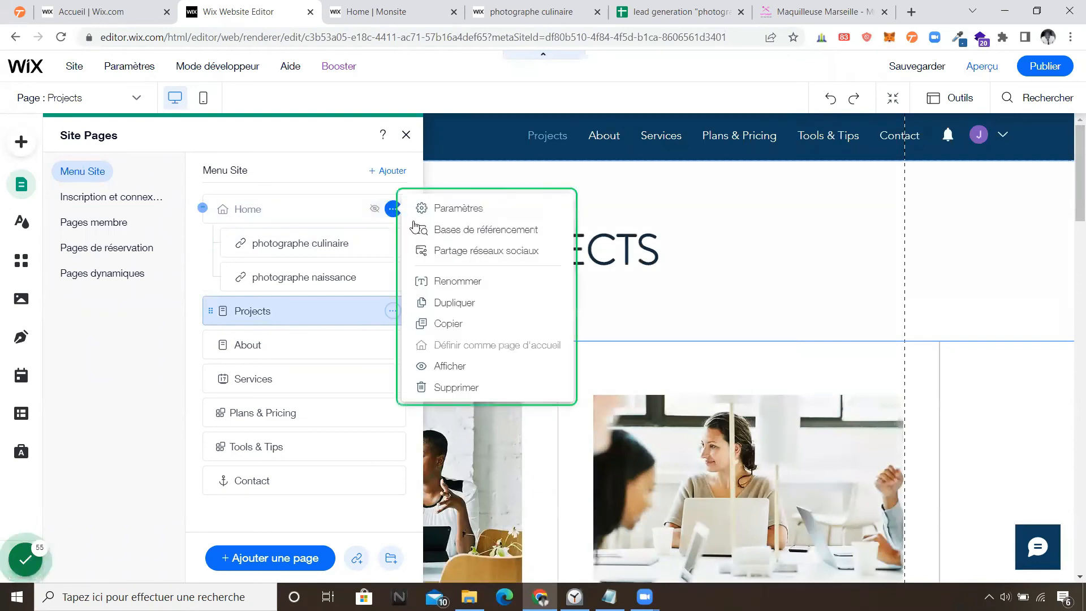
pyautogui.click(449, 366)
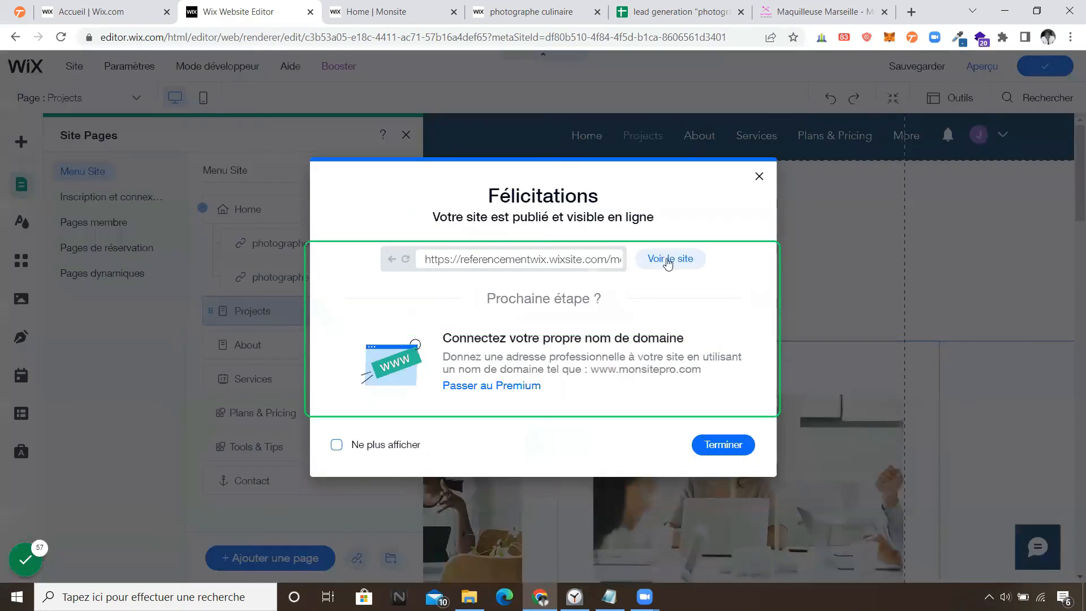
# Step: View the published site, open photographe culinaire from the Home submenu, and check the page's content
pyautogui.click(671, 259)
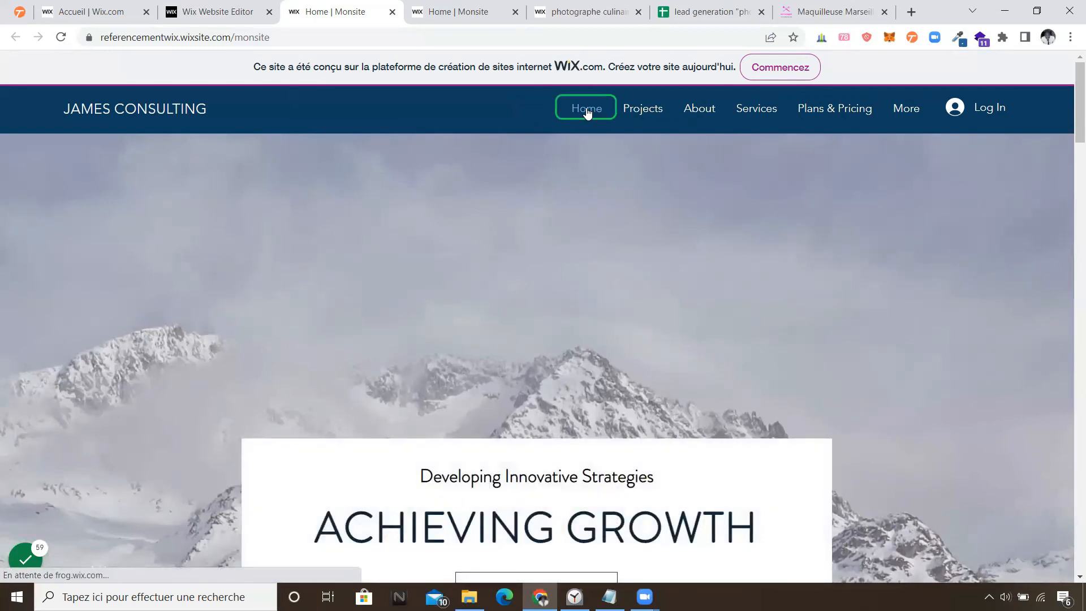
pyautogui.moveTo(588, 112)
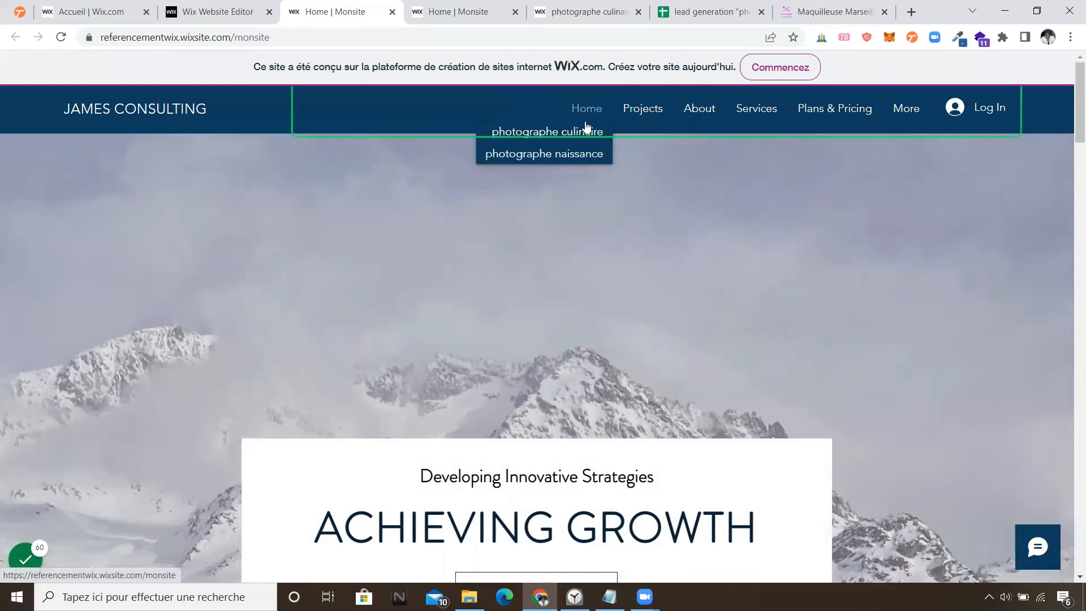
pyautogui.click(586, 132)
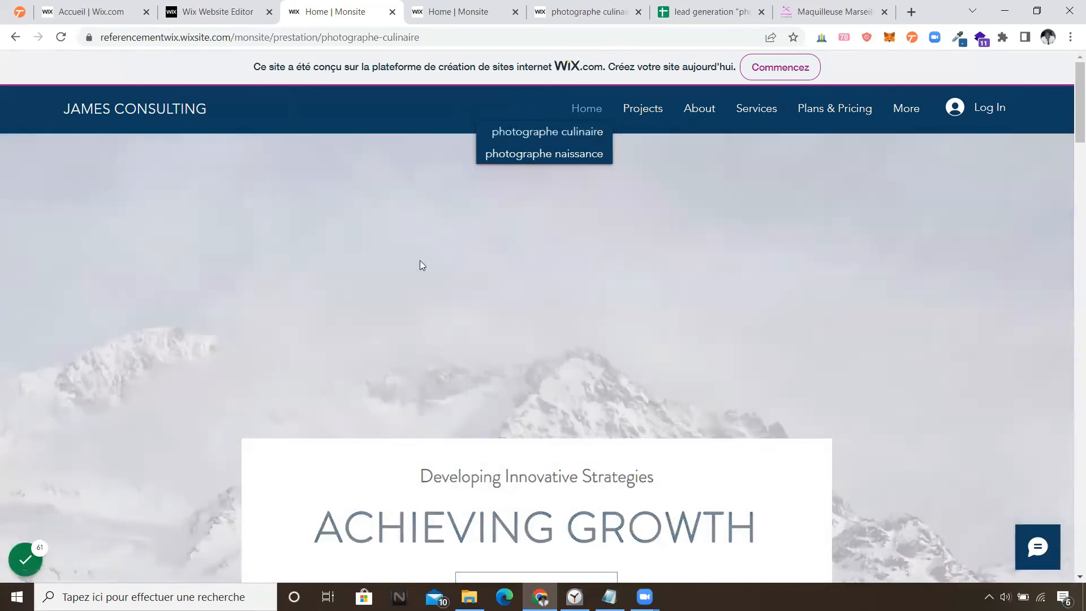
pyautogui.scroll(-1, 461, 396)
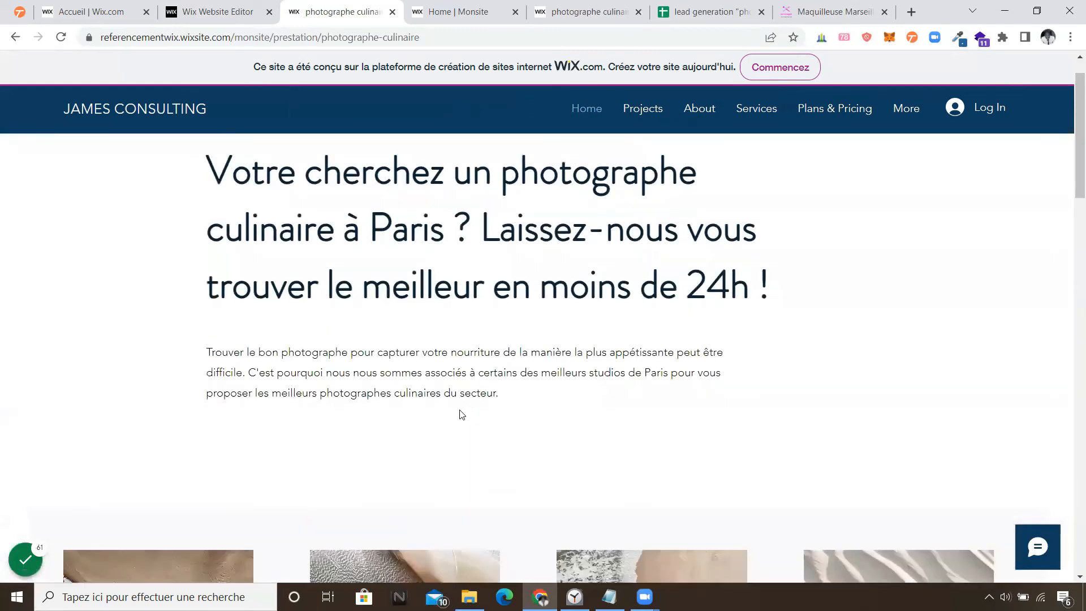
pyautogui.scroll(-2, 461, 415)
pyautogui.scroll(3, 458, 409)
# Step: Open photographe naissance from the Home submenu and examine the page's heading and description
pyautogui.moveTo(590, 111)
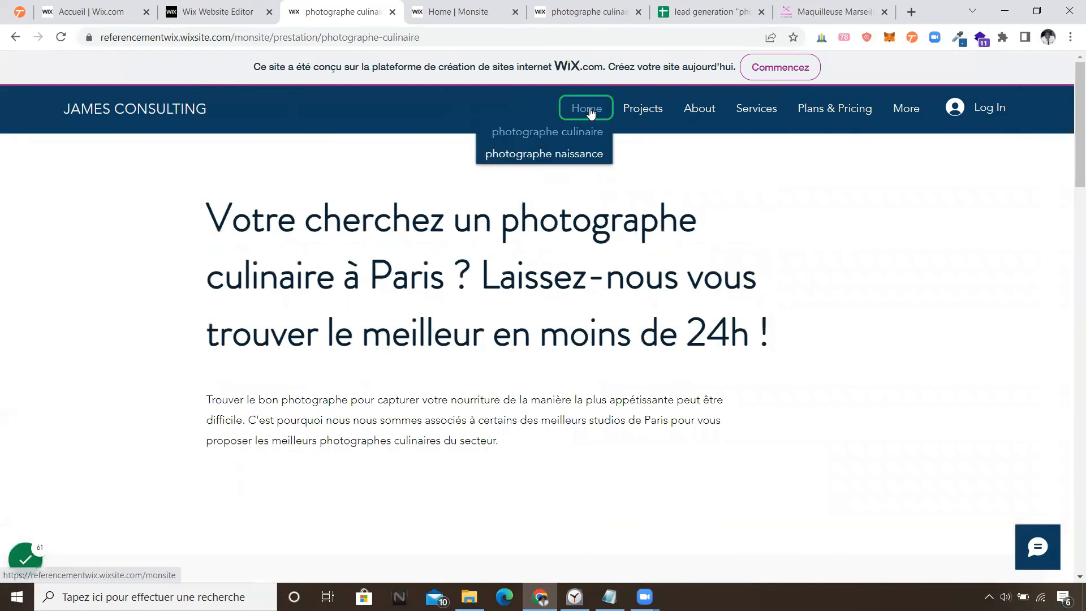
pyautogui.click(569, 154)
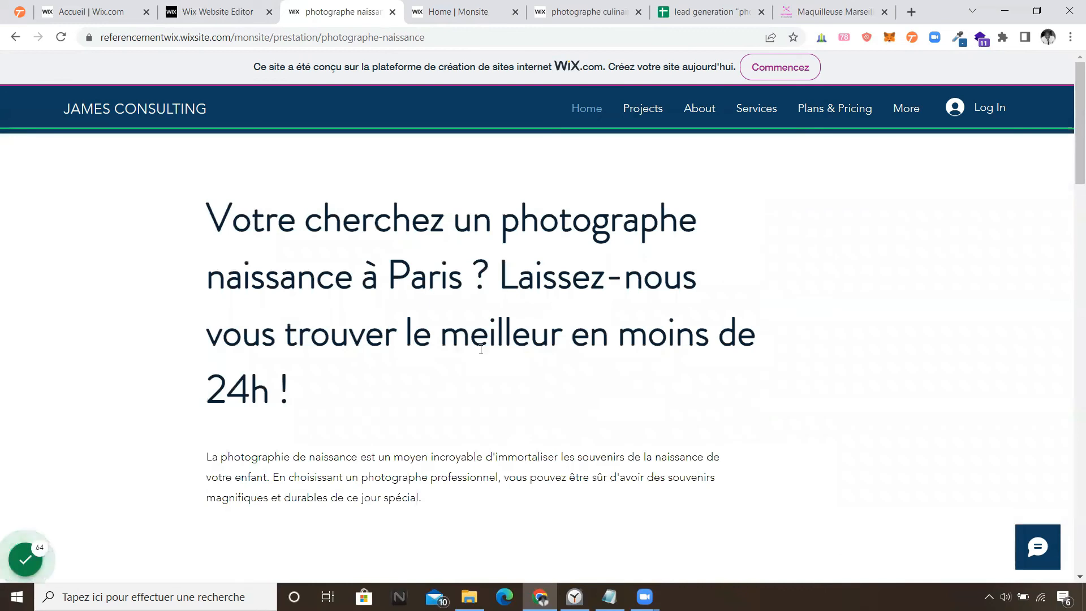
pyautogui.scroll(-1, 453, 366)
pyautogui.scroll(-1, 516, 315)
pyautogui.scroll(1, 512, 313)
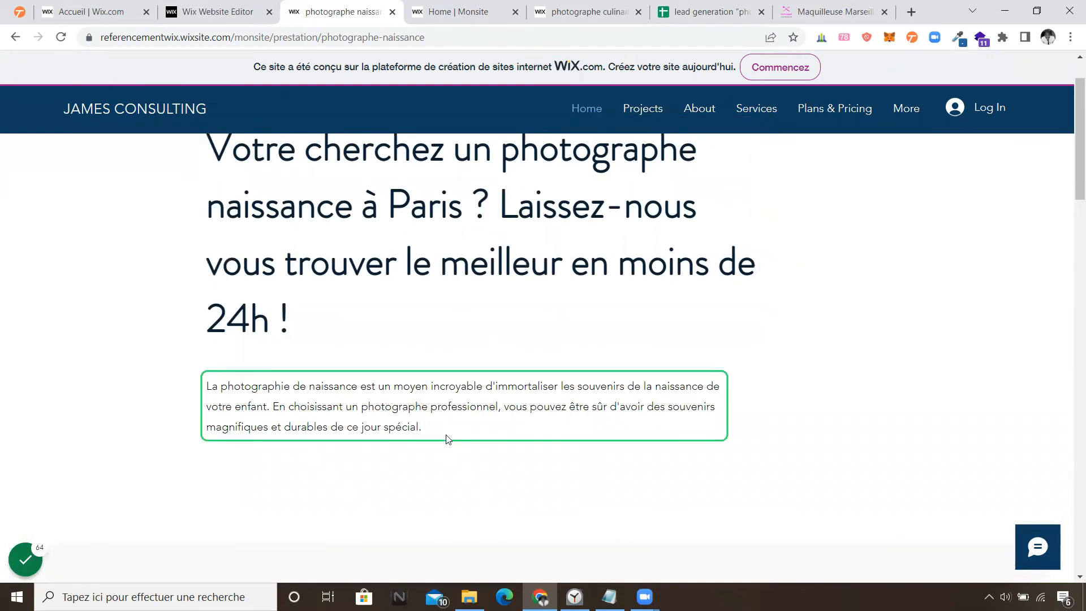
pyautogui.scroll(1, 573, 432)
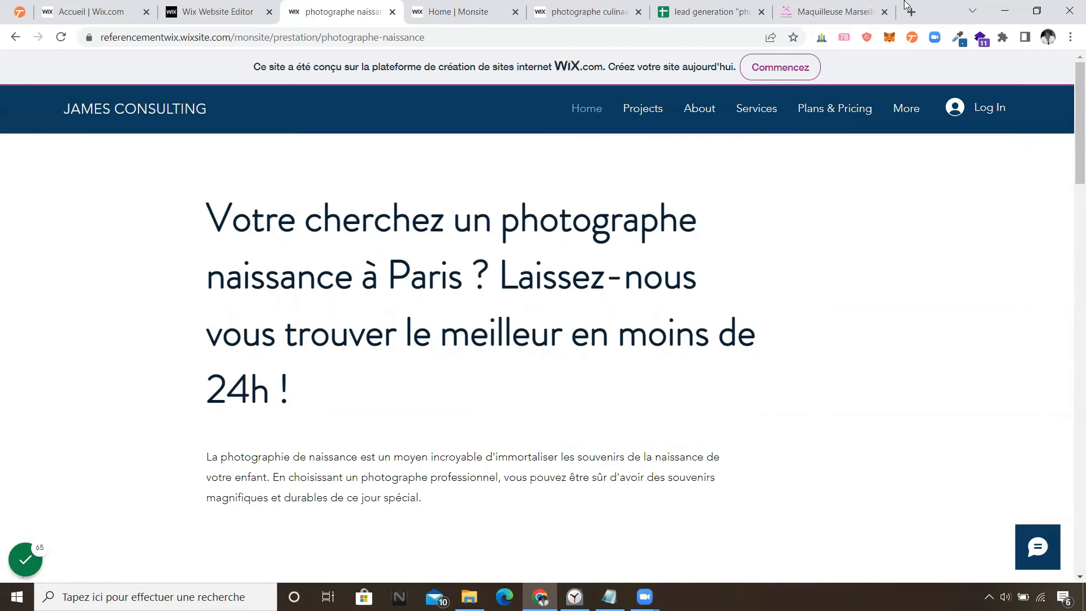
# Step: Switch to the Maquilleuse Marseille example site and view its domain keywords in the SEObserver Metrics Toolbar
pyautogui.click(830, 4)
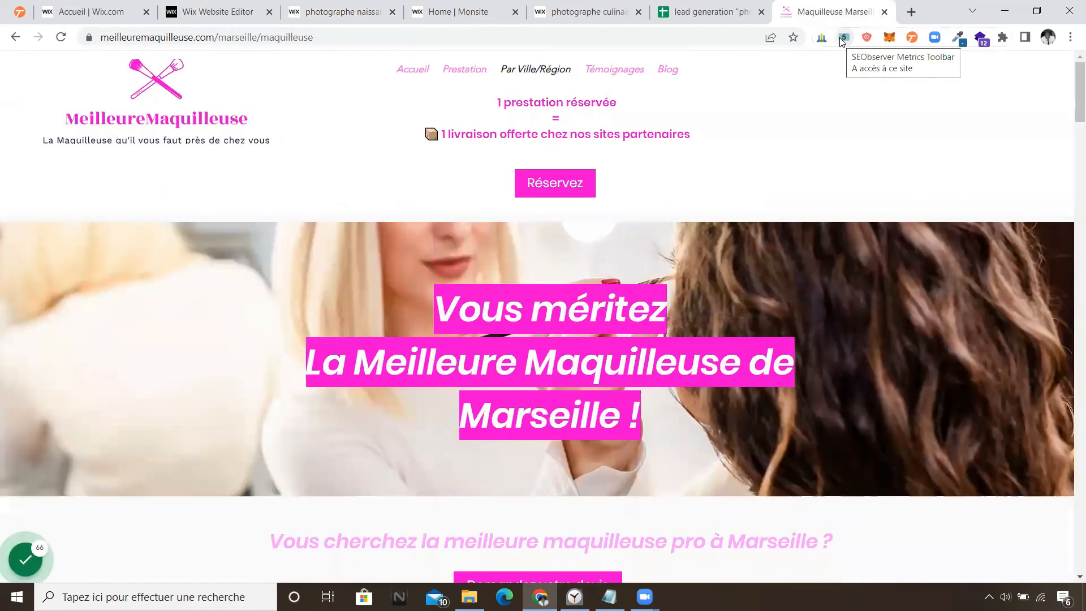
pyautogui.click(843, 39)
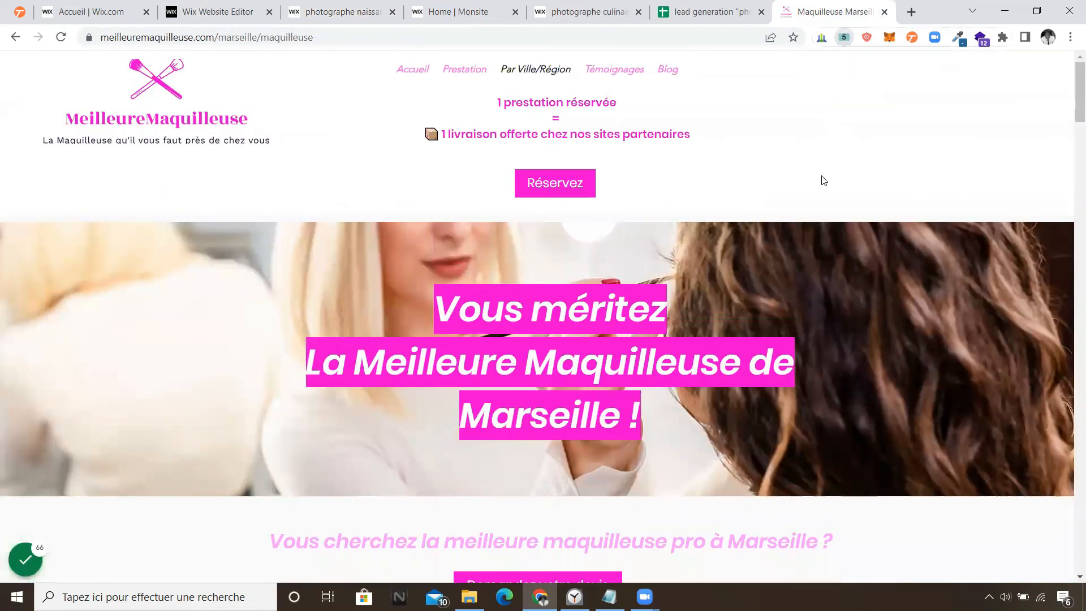
pyautogui.click(626, 78)
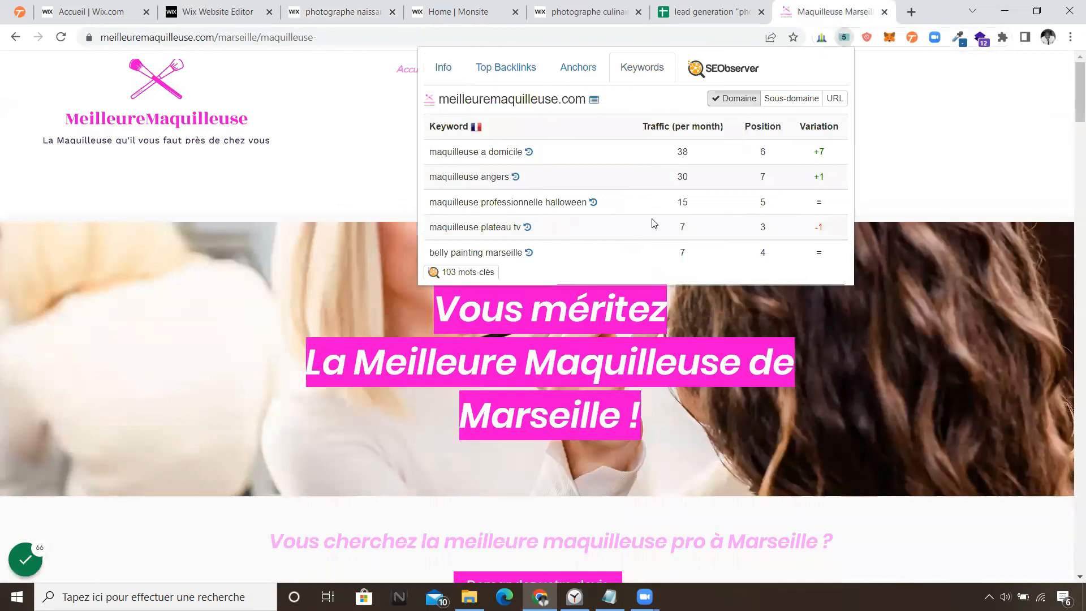
# Step: Open the meilleuremaquilleuse.com domain in SEObserver and sign in with the saved account credentials
pyautogui.click(593, 106)
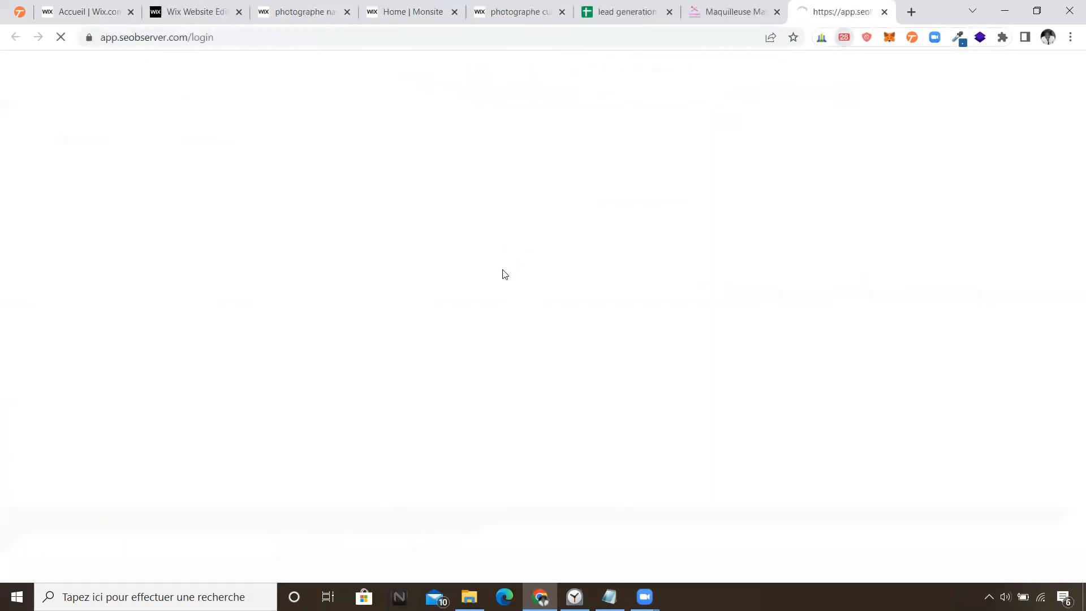
pyautogui.click(514, 418)
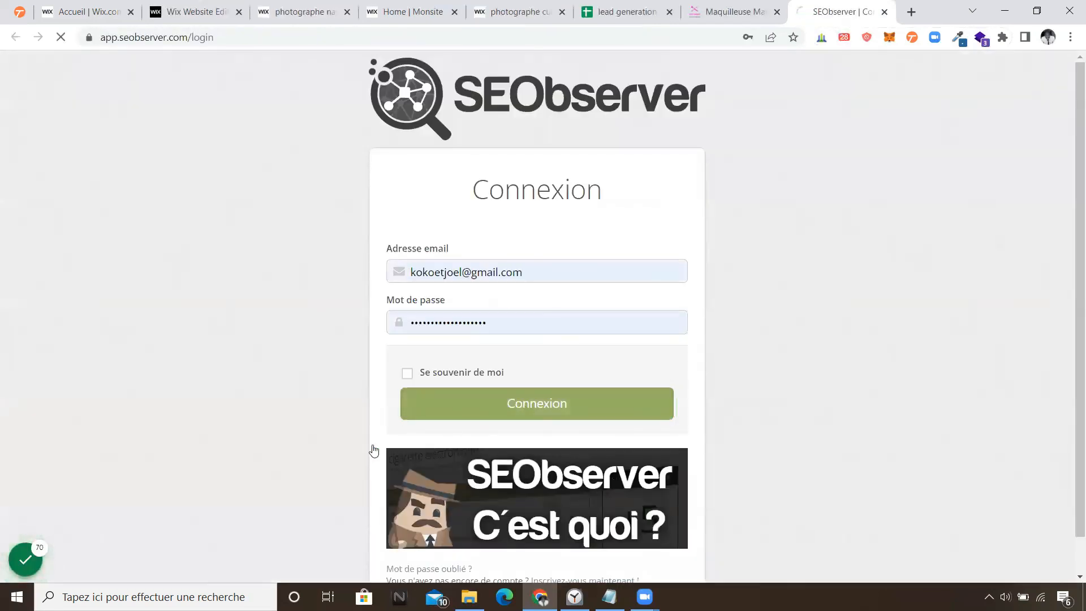